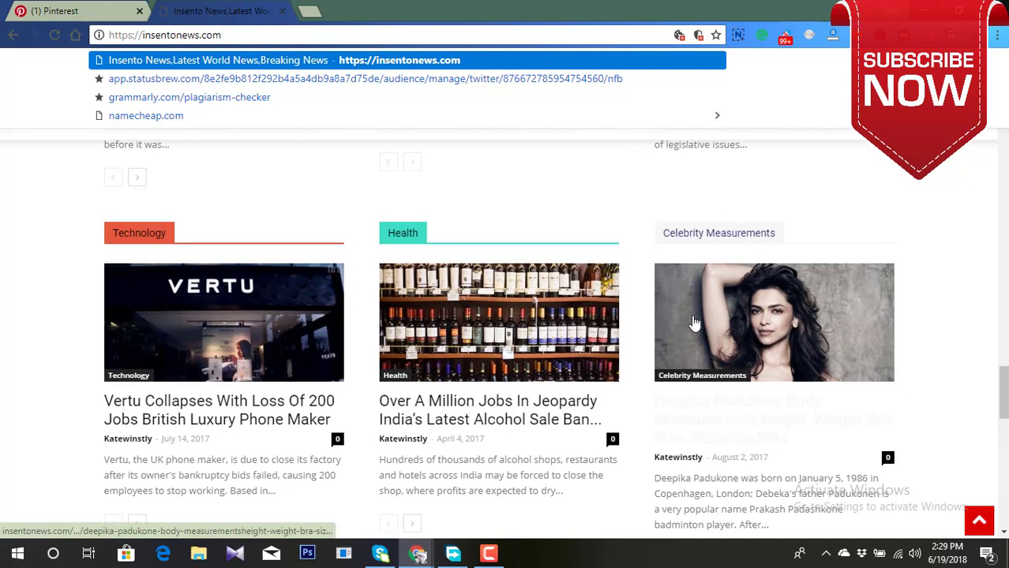
- Open the Deepika Padukone body measurements article on insentonews.com and copy its web address
{"action": "key", "text": "Return"}
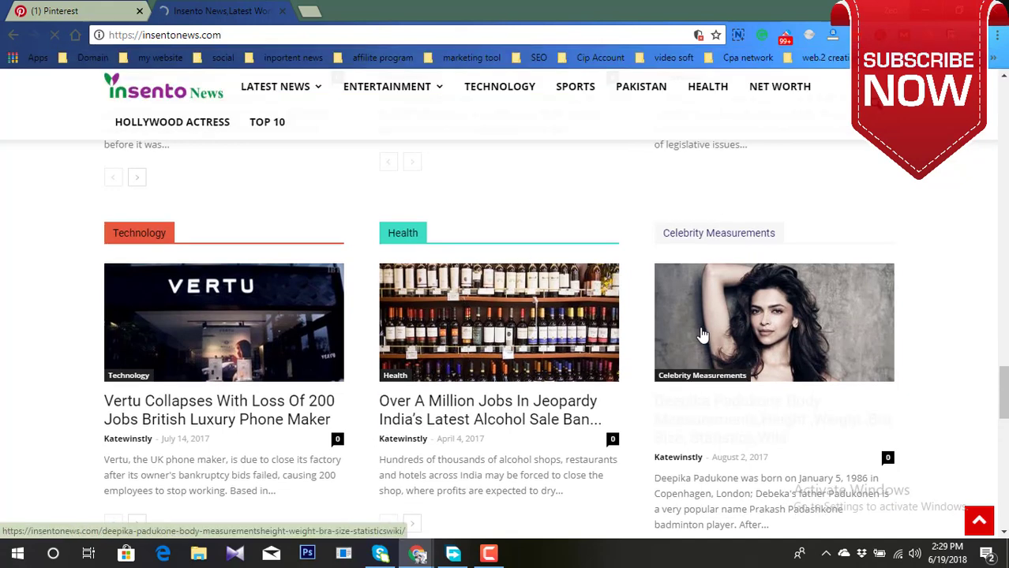
{"action": "left_click", "coordinate": [702, 334]}
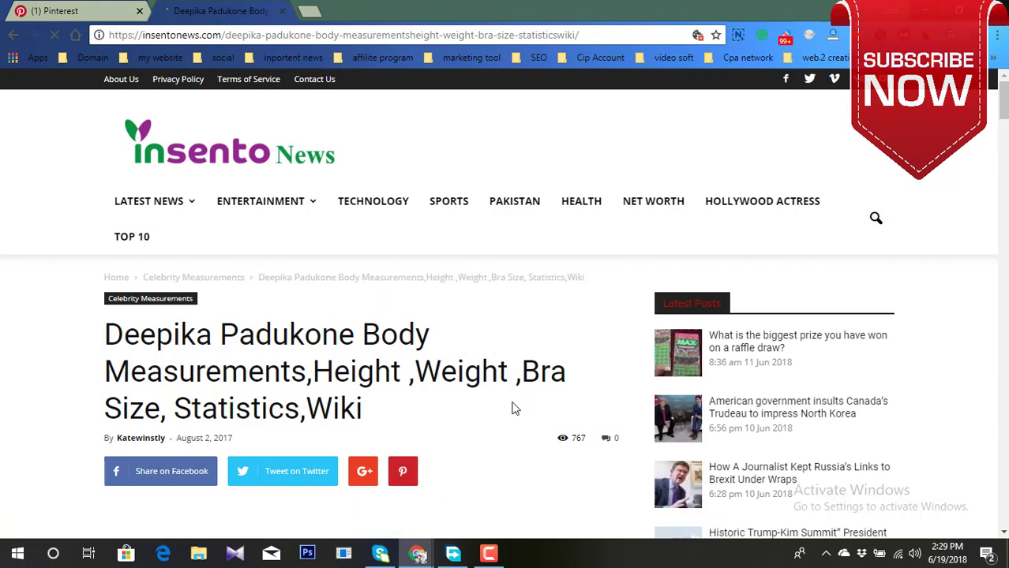
{"action": "left_click", "coordinate": [107, 36]}
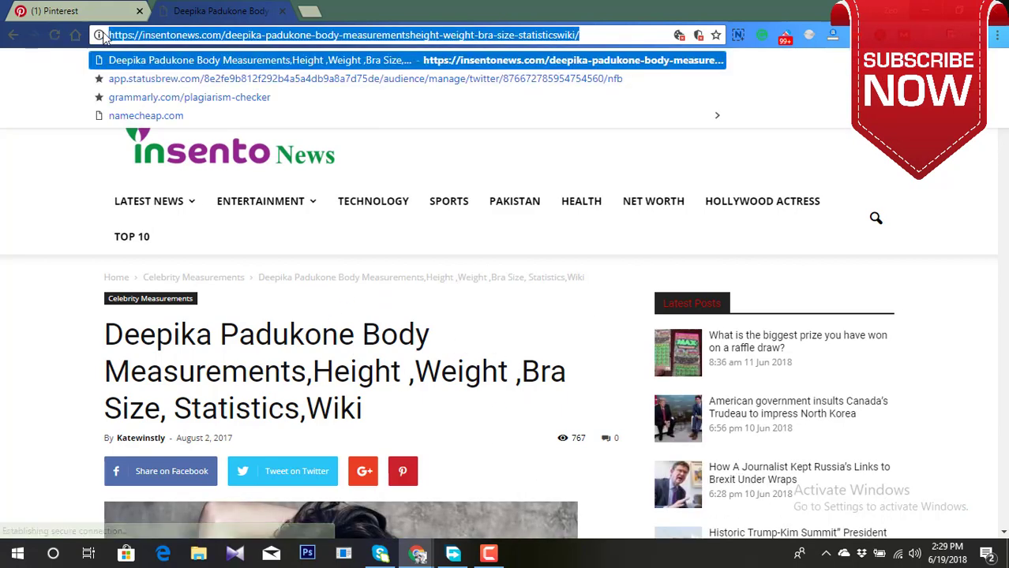
{"action": "right_click", "coordinate": [335, 35]}
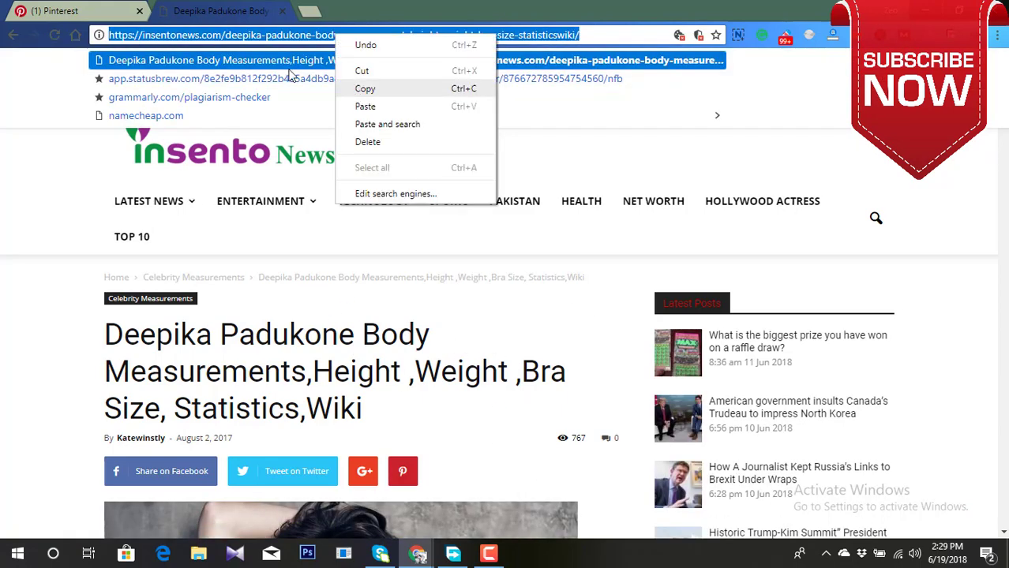
{"action": "left_click", "coordinate": [357, 85]}
- Switch to Pinterest, show the profile's pins and start creating a new pin
{"action": "key", "text": "ctrl+shift+Tab"}
{"action": "scroll", "coordinate": [366, 446], "scroll_direction": "down", "scroll_amount": 3}
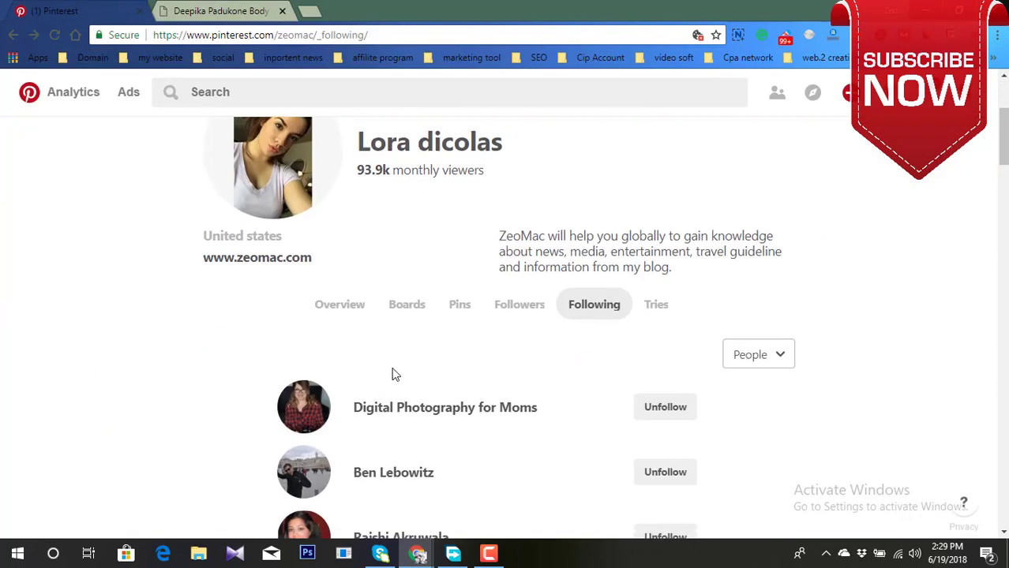
{"action": "left_click", "coordinate": [464, 311]}
{"action": "scroll", "coordinate": [446, 453], "scroll_direction": "down", "scroll_amount": 5}
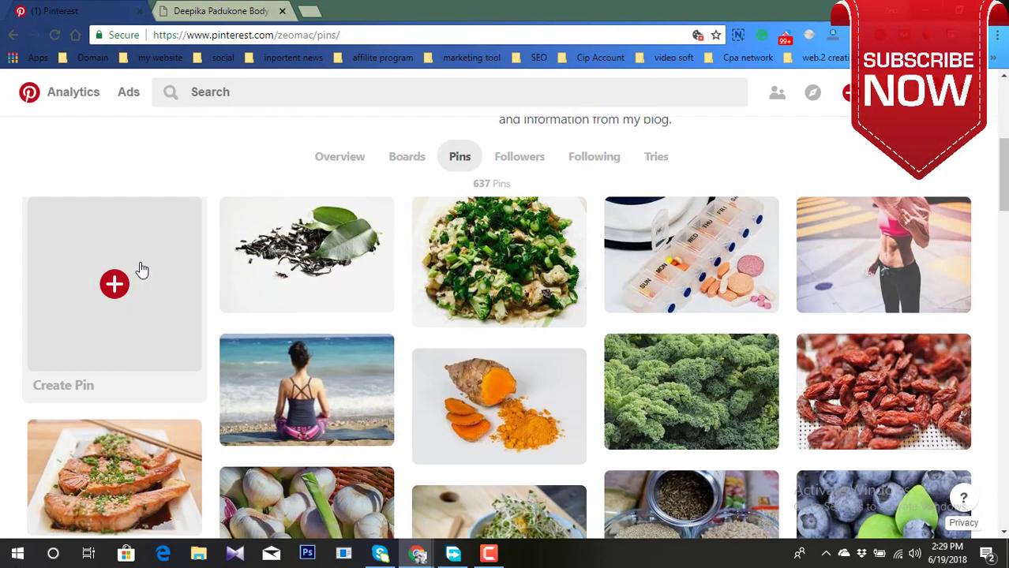
{"action": "left_click", "coordinate": [116, 289]}
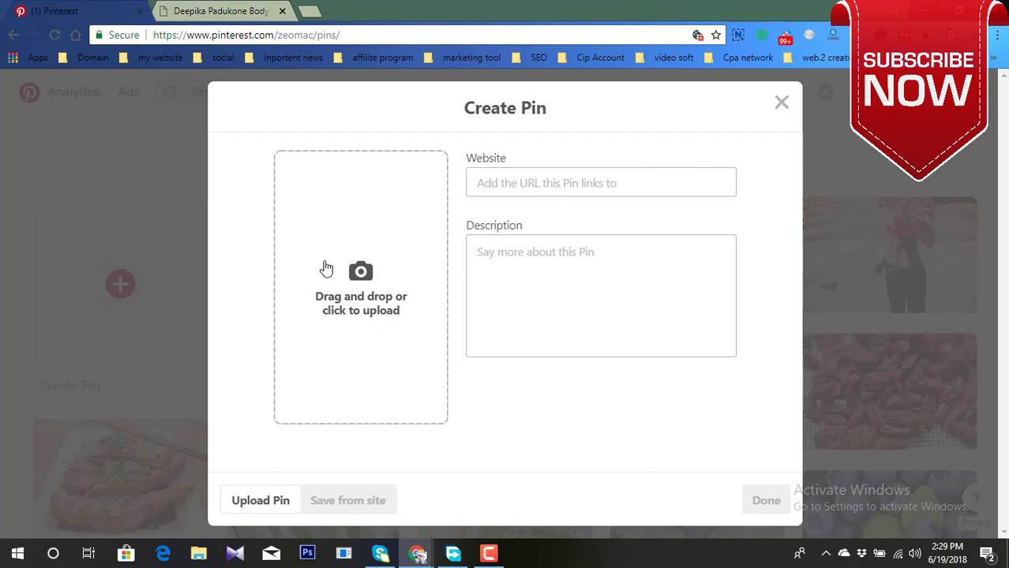
- Paste the copied article address as the pin's website and fetch the page's images with Save from site
{"action": "left_click", "coordinate": [480, 248]}
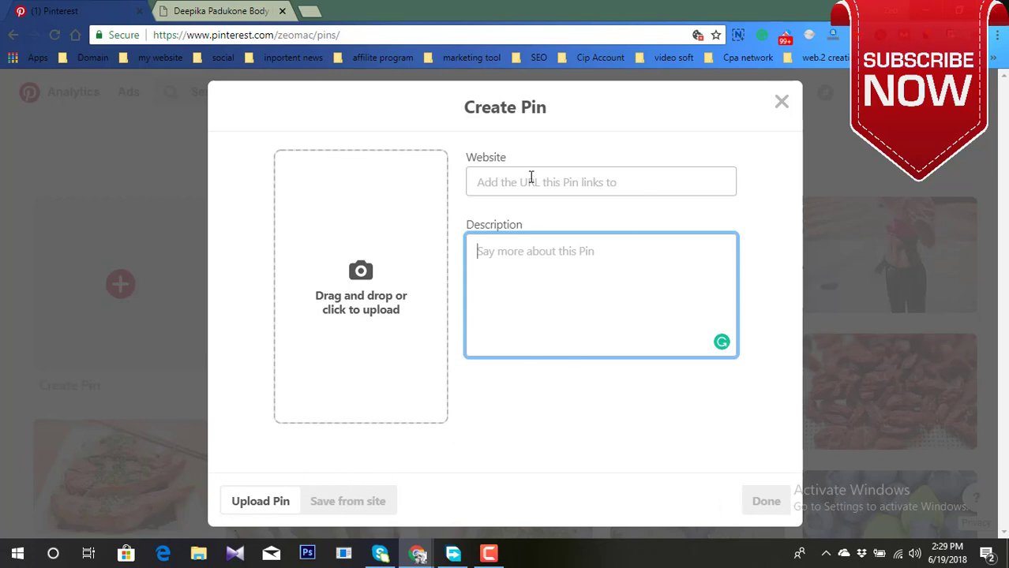
{"action": "right_click", "coordinate": [531, 178]}
{"action": "left_click", "coordinate": [552, 263]}
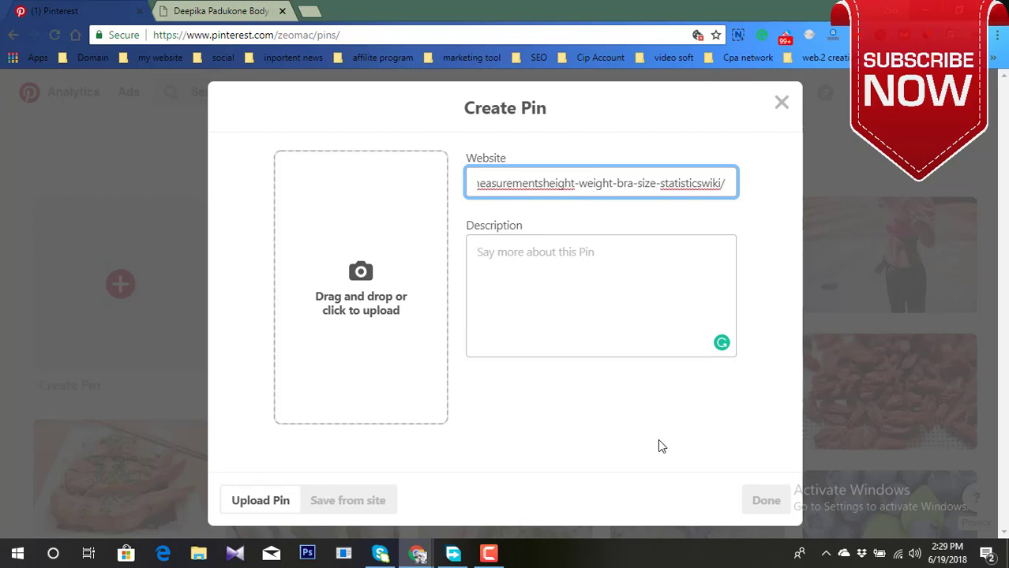
{"action": "left_click", "coordinate": [352, 509]}
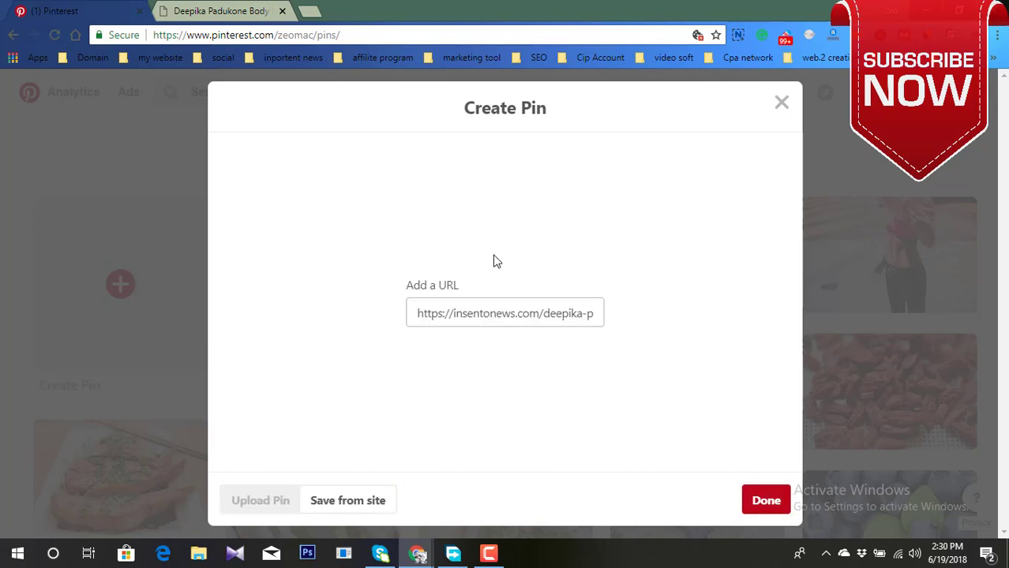
{"action": "left_click", "coordinate": [765, 511]}
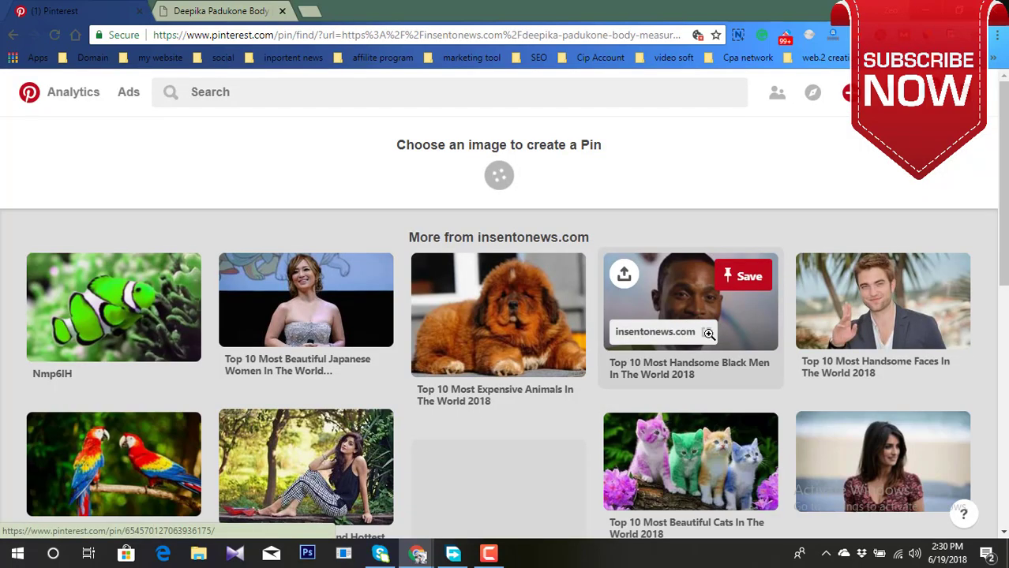
- Look through the insentonews.com article's text and images, and return to Pinterest
{"action": "left_click", "coordinate": [234, 11]}
{"action": "scroll", "coordinate": [487, 320], "scroll_direction": "down", "scroll_amount": 15}
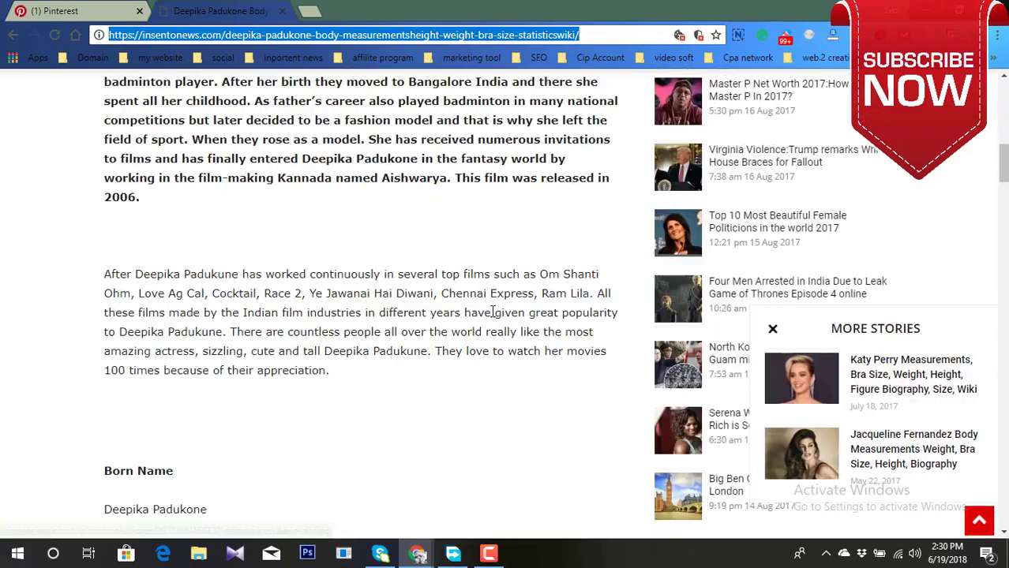
{"action": "scroll", "coordinate": [492, 311], "scroll_direction": "down", "scroll_amount": 20}
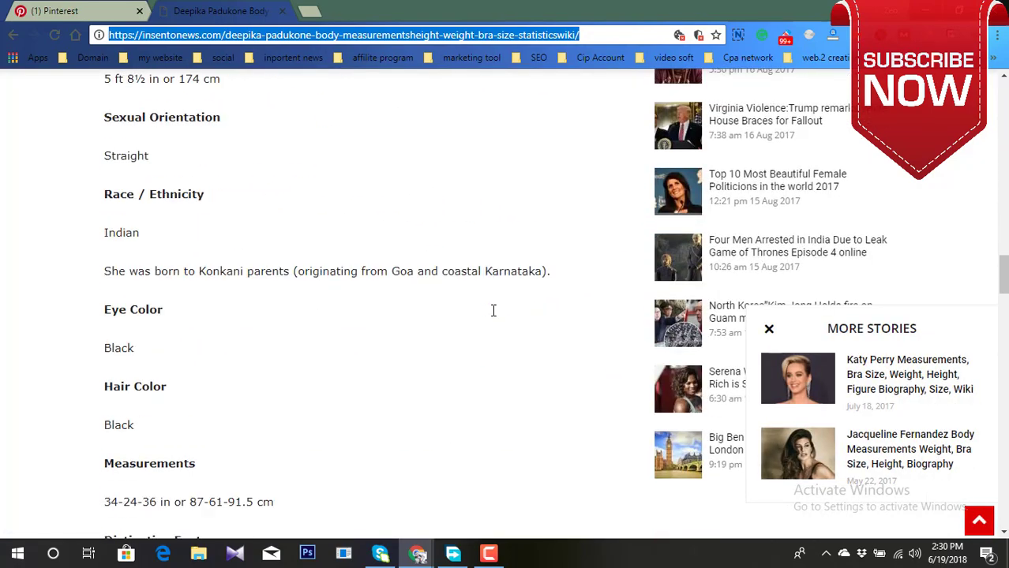
{"action": "scroll", "coordinate": [492, 311], "scroll_direction": "down", "scroll_amount": 9}
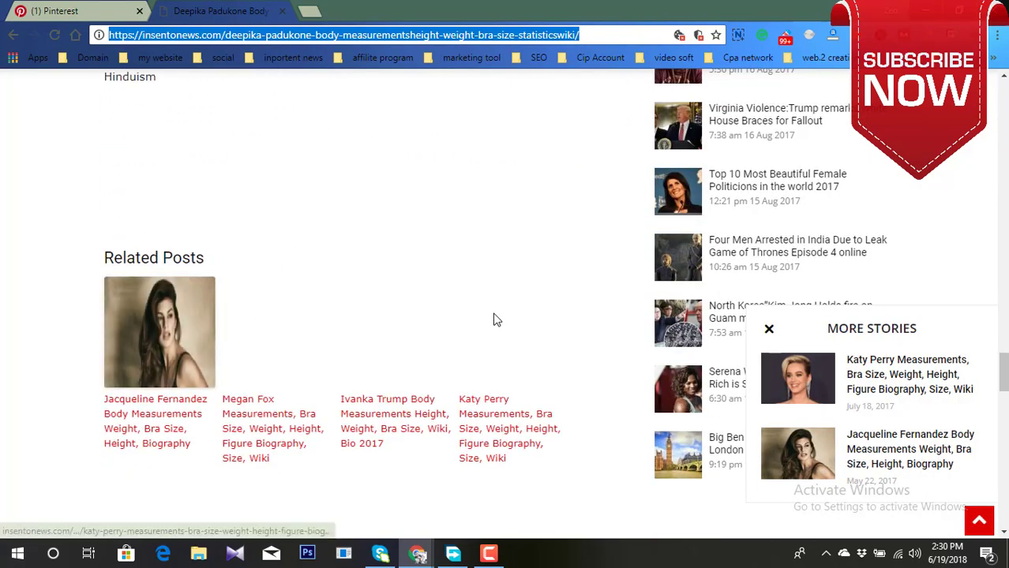
{"action": "scroll", "coordinate": [495, 321], "scroll_direction": "up", "scroll_amount": 5}
{"action": "scroll", "coordinate": [495, 320], "scroll_direction": "up", "scroll_amount": 9}
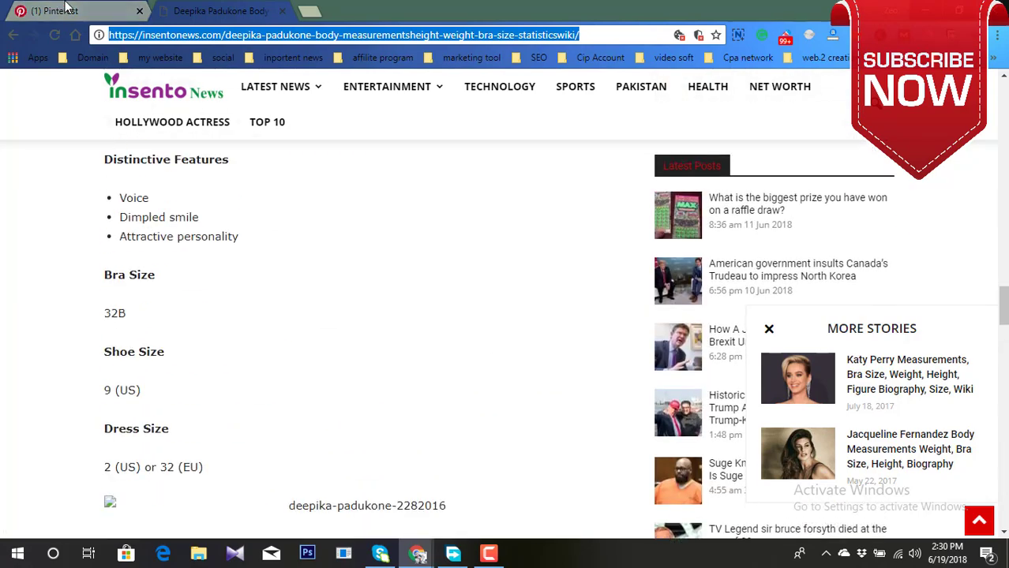
{"action": "left_click", "coordinate": [68, 9]}
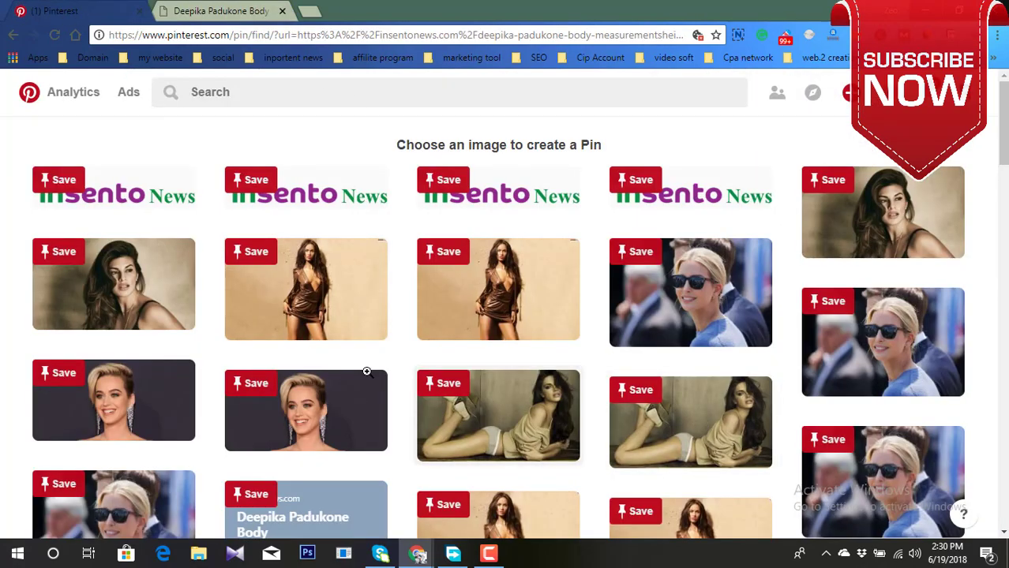
- Find the Deepika Padukone photo among the article's images and choose to save it as a pin
{"action": "scroll", "coordinate": [752, 385], "scroll_direction": "down", "scroll_amount": 2}
{"action": "scroll", "coordinate": [754, 387], "scroll_direction": "up", "scroll_amount": 2}
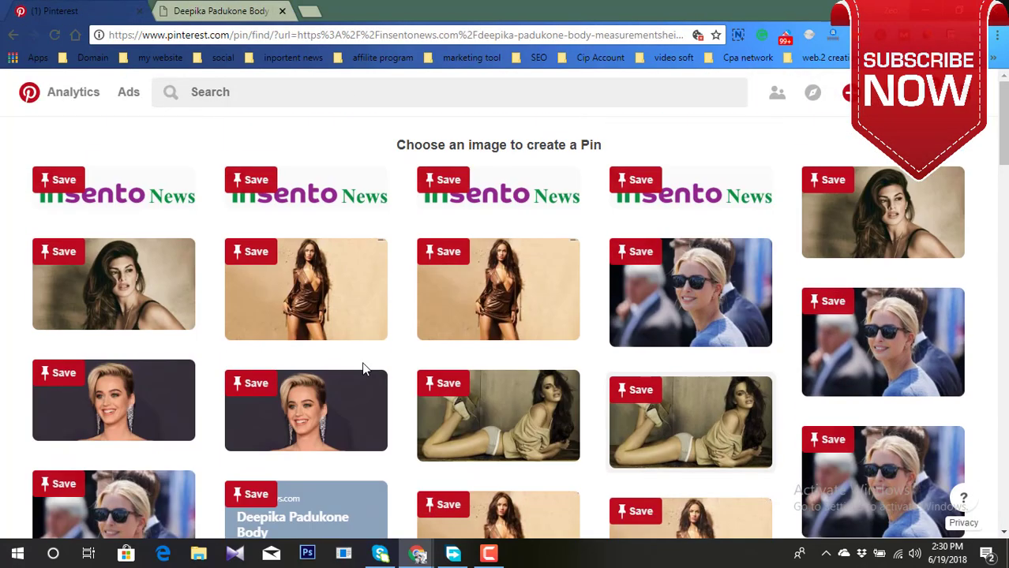
{"action": "scroll", "coordinate": [764, 343], "scroll_direction": "down", "scroll_amount": 3}
{"action": "scroll", "coordinate": [765, 351], "scroll_direction": "down", "scroll_amount": 2}
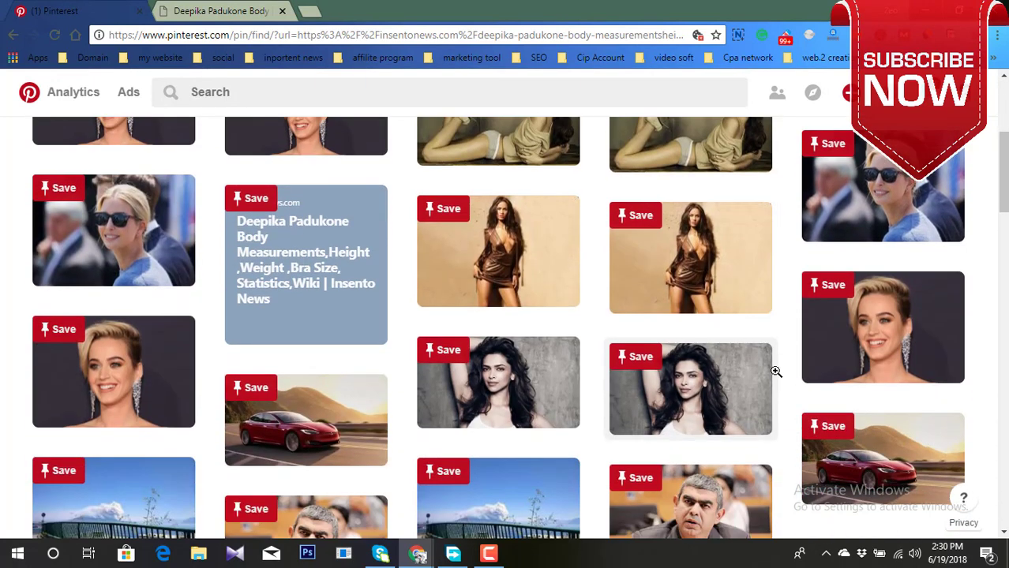
{"action": "scroll", "coordinate": [772, 367], "scroll_direction": "up", "scroll_amount": 1}
{"action": "scroll", "coordinate": [667, 456], "scroll_direction": "down", "scroll_amount": 2}
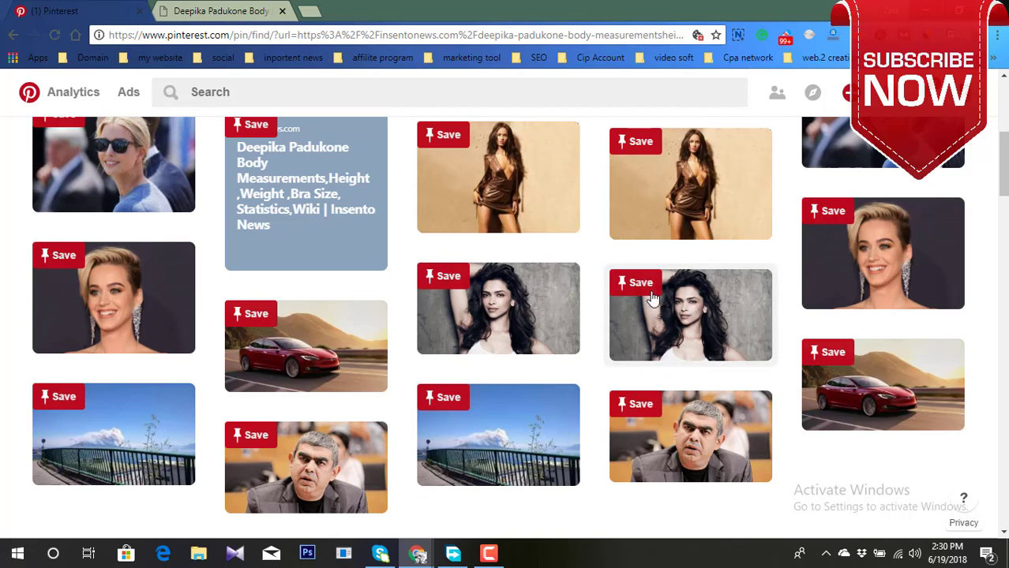
{"action": "scroll", "coordinate": [652, 415], "scroll_direction": "up", "scroll_amount": 2}
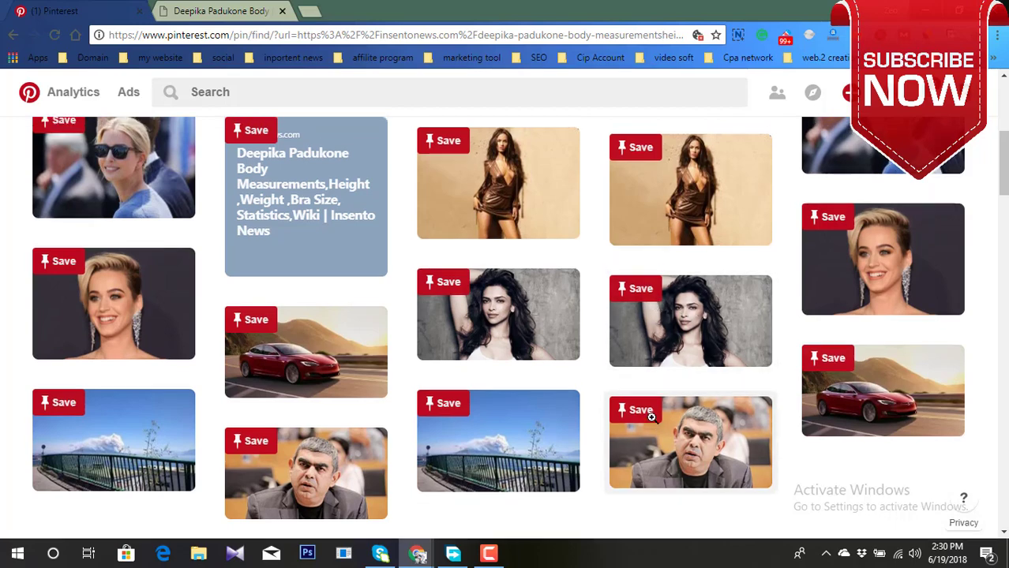
{"action": "scroll", "coordinate": [574, 414], "scroll_direction": "down", "scroll_amount": 3}
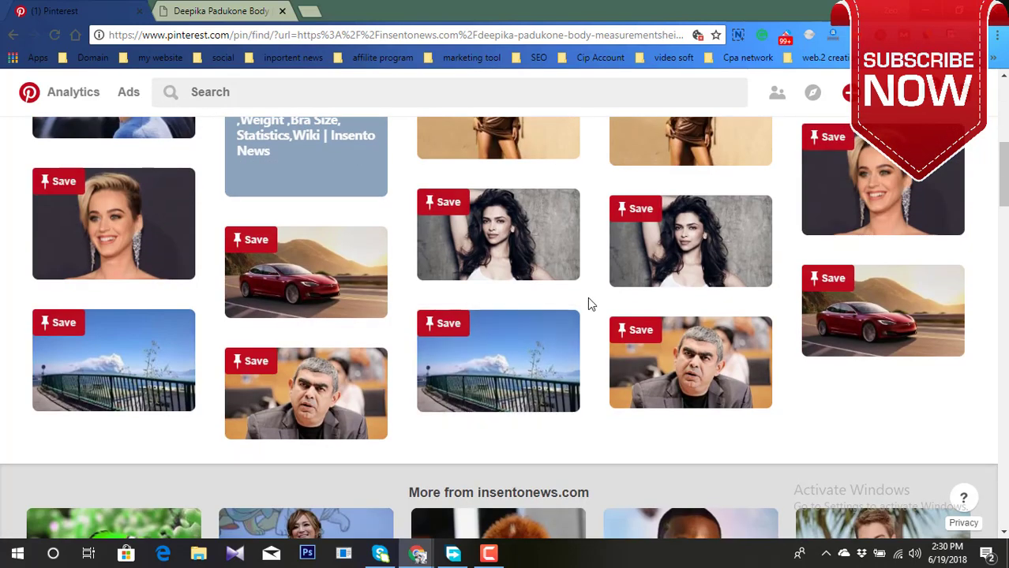
{"action": "left_click", "coordinate": [635, 210]}
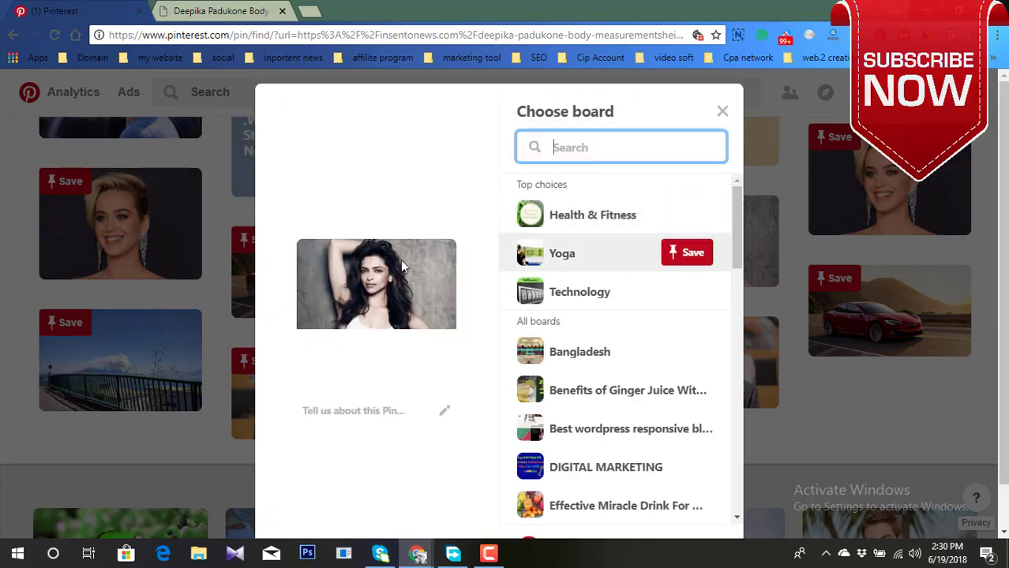
- Look through the list of existing boards to find one that suits the pin
{"action": "scroll", "coordinate": [662, 419], "scroll_direction": "down", "scroll_amount": 7}
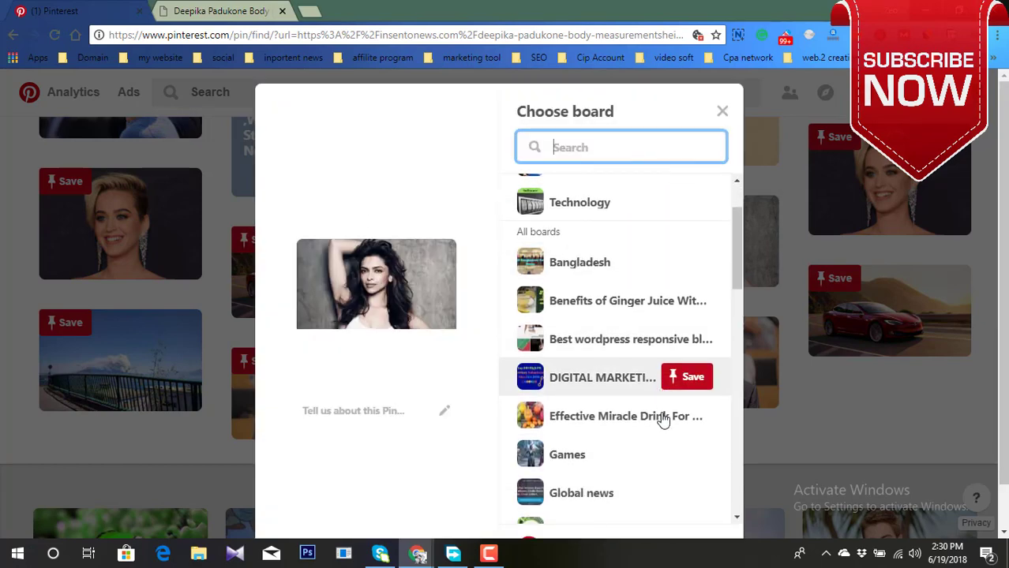
{"action": "scroll", "coordinate": [673, 466], "scroll_direction": "down", "scroll_amount": 4}
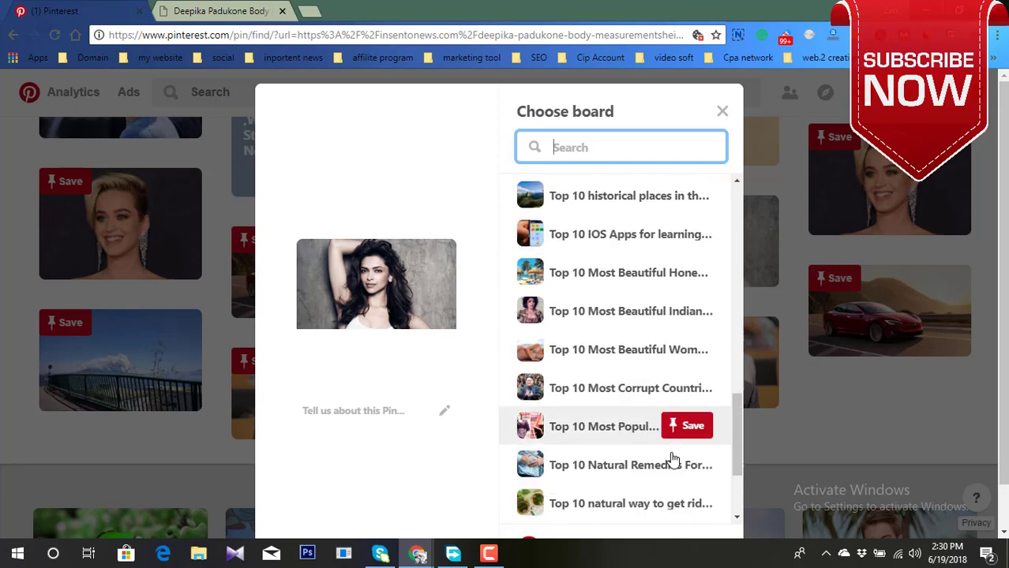
{"action": "scroll", "coordinate": [672, 462], "scroll_direction": "up", "scroll_amount": 7}
{"action": "scroll", "coordinate": [672, 457], "scroll_direction": "up", "scroll_amount": 5}
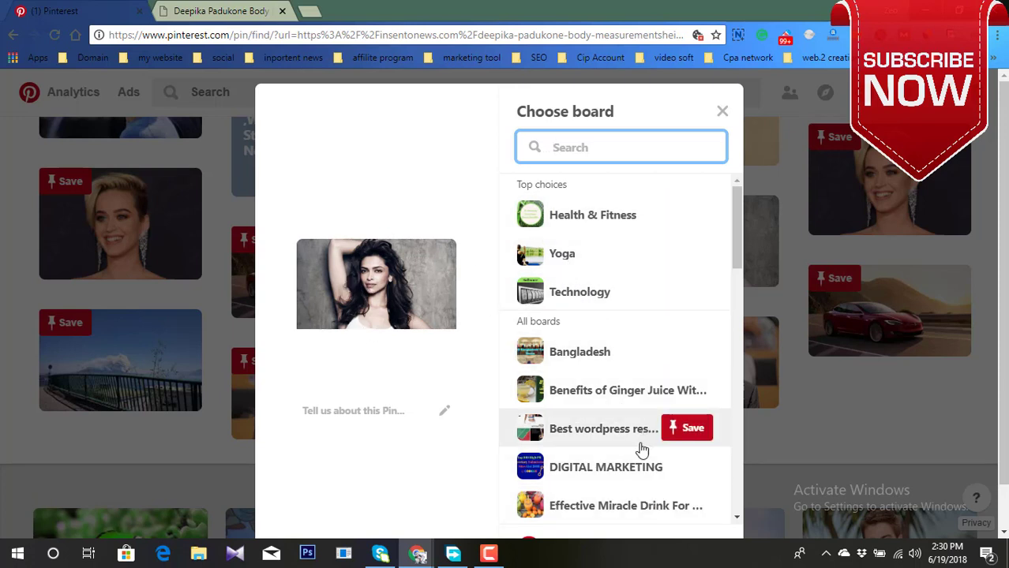
{"action": "scroll", "coordinate": [641, 484], "scroll_direction": "down", "scroll_amount": 2}
{"action": "scroll", "coordinate": [647, 394], "scroll_direction": "down", "scroll_amount": 1}
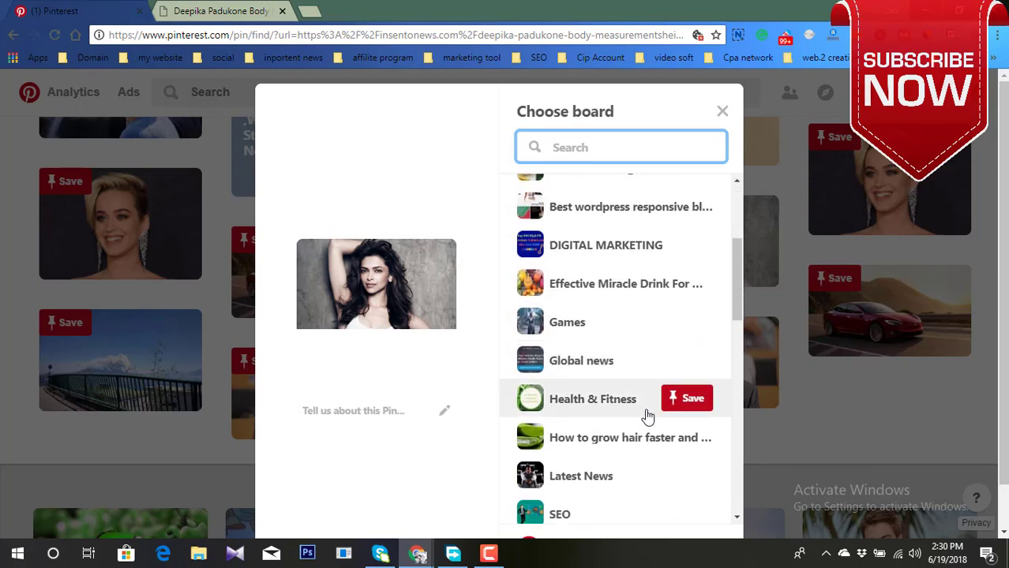
{"action": "scroll", "coordinate": [647, 359], "scroll_direction": "down", "scroll_amount": 2}
{"action": "scroll", "coordinate": [647, 360], "scroll_direction": "down", "scroll_amount": 2}
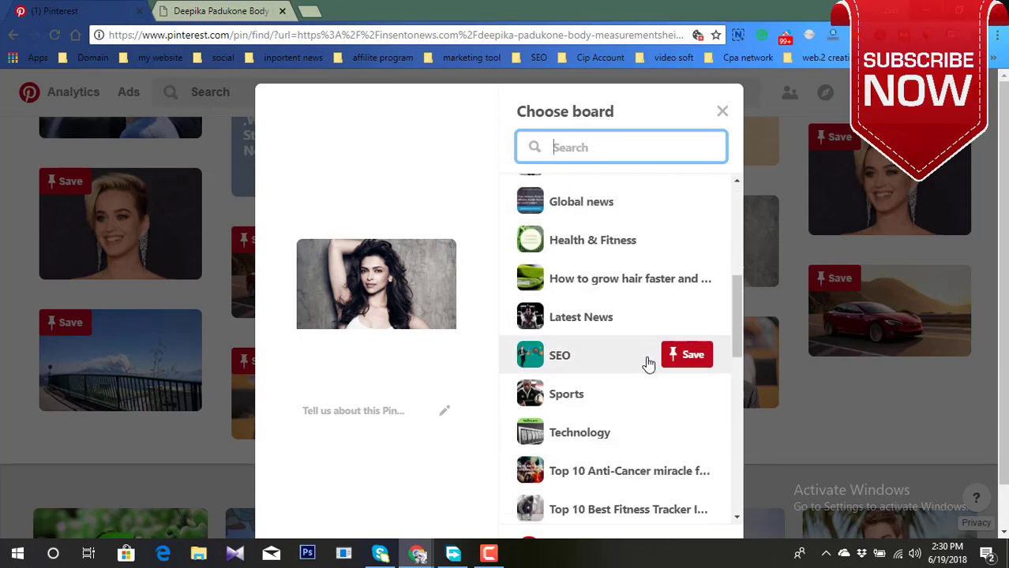
{"action": "scroll", "coordinate": [647, 312], "scroll_direction": "up", "scroll_amount": 7}
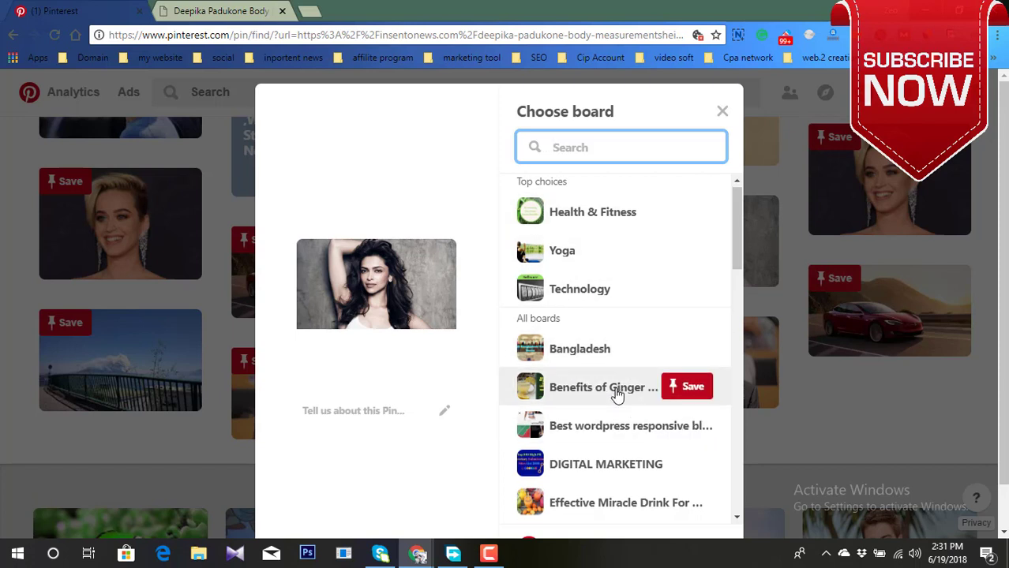
{"action": "scroll", "coordinate": [620, 406], "scroll_direction": "down", "scroll_amount": 2}
{"action": "scroll", "coordinate": [622, 408], "scroll_direction": "up", "scroll_amount": 2}
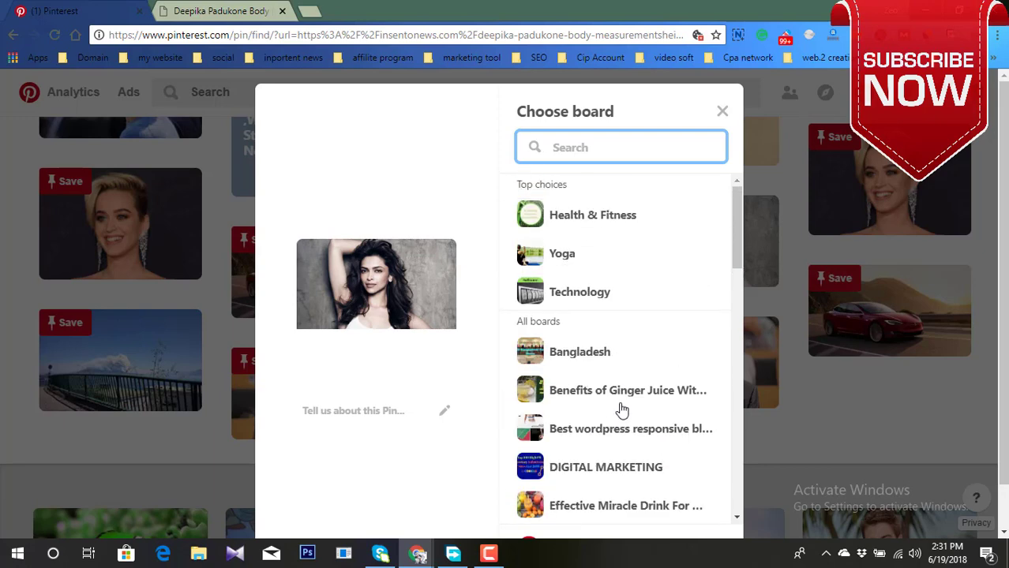
- Cancel the board selection, return to the profile and open its Boards overview to browse the existing boards
{"action": "left_click", "coordinate": [721, 111]}
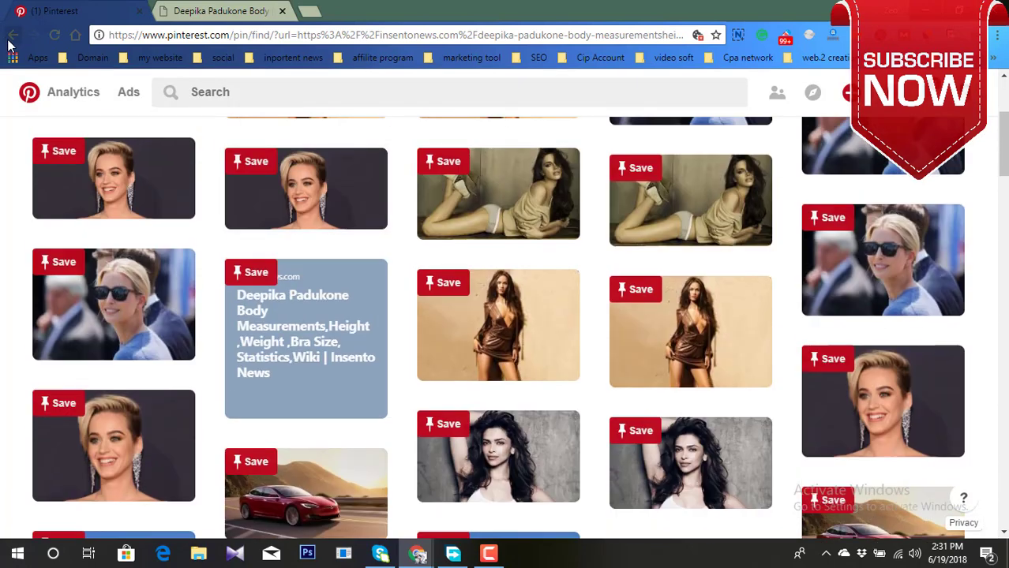
{"action": "left_click", "coordinate": [13, 35]}
{"action": "scroll", "coordinate": [316, 152], "scroll_direction": "down", "scroll_amount": 1}
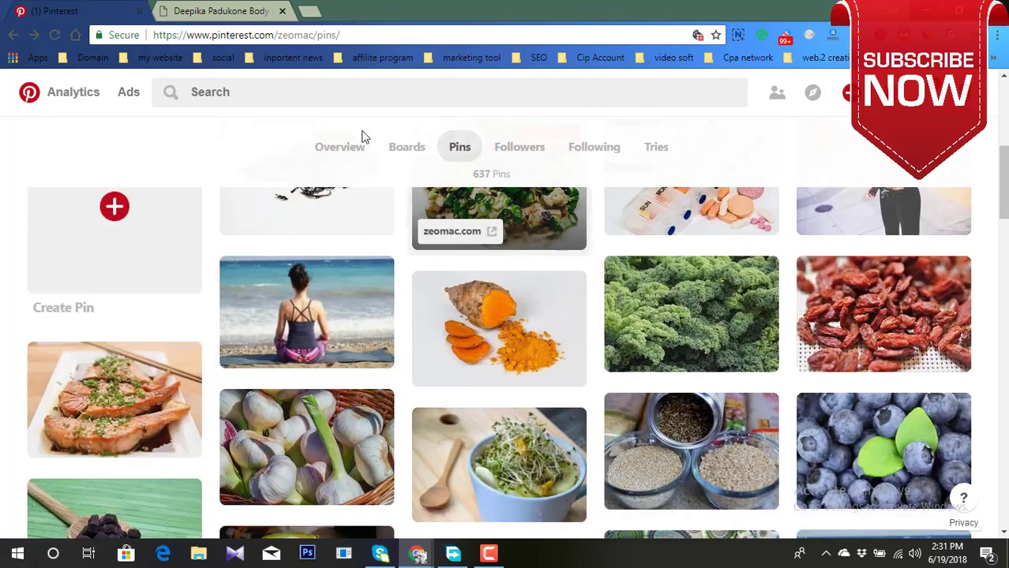
{"action": "left_click", "coordinate": [417, 151]}
{"action": "scroll", "coordinate": [466, 327], "scroll_direction": "down", "scroll_amount": 3}
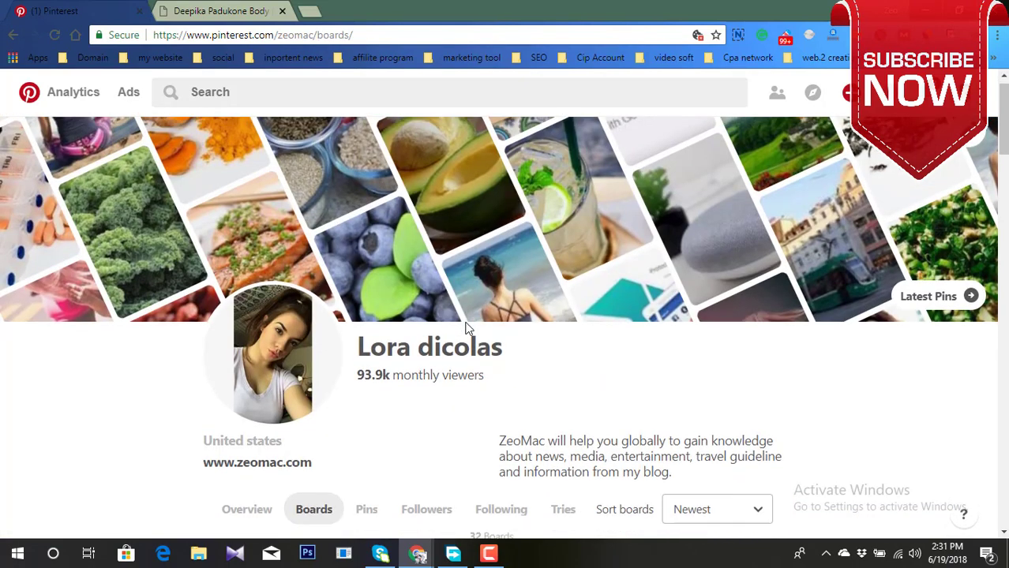
{"action": "scroll", "coordinate": [371, 310], "scroll_direction": "down", "scroll_amount": 3}
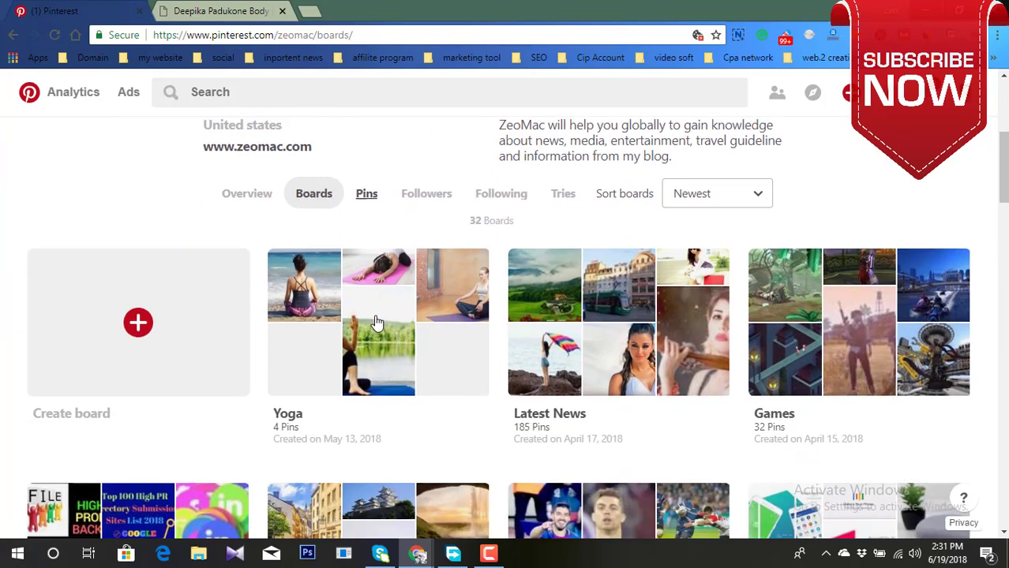
{"action": "scroll", "coordinate": [382, 322], "scroll_direction": "up", "scroll_amount": 2}
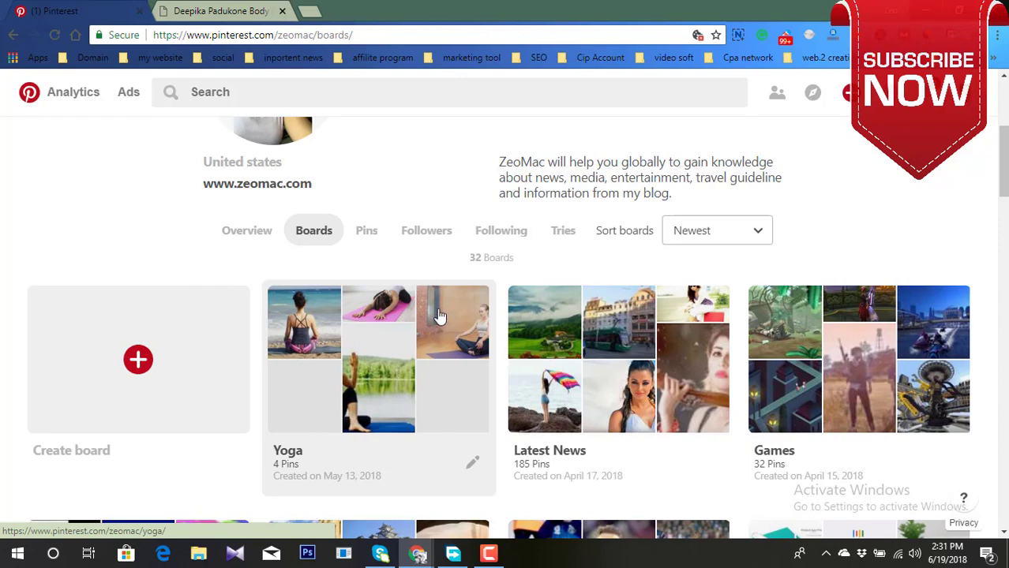
{"action": "scroll", "coordinate": [426, 315], "scroll_direction": "down", "scroll_amount": 2}
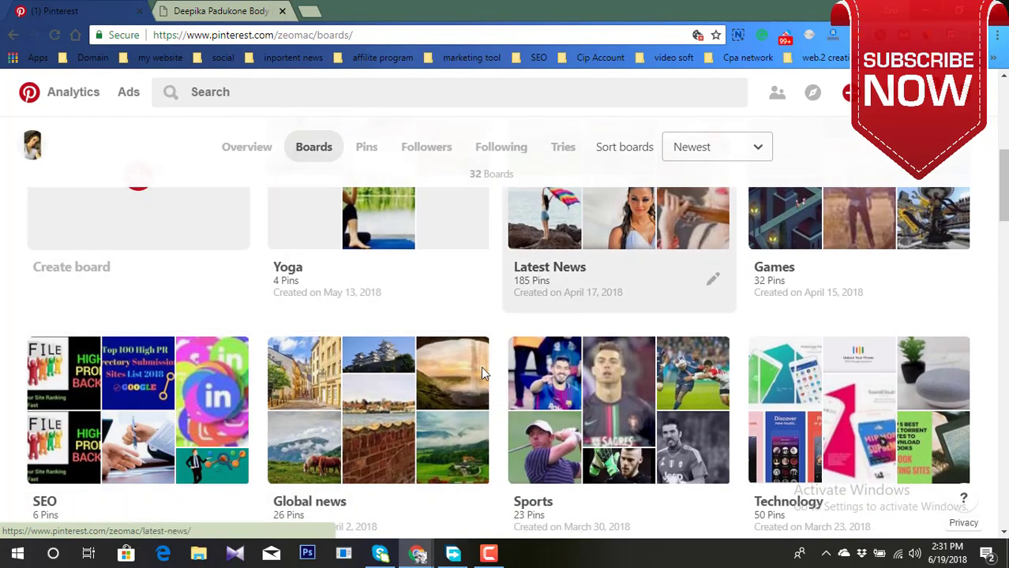
- Check the insentonews.com article against the newest boards on the profile, and return to Pinterest
{"action": "scroll", "coordinate": [466, 340], "scroll_direction": "up", "scroll_amount": 3}
{"action": "scroll", "coordinate": [458, 360], "scroll_direction": "down", "scroll_amount": 1}
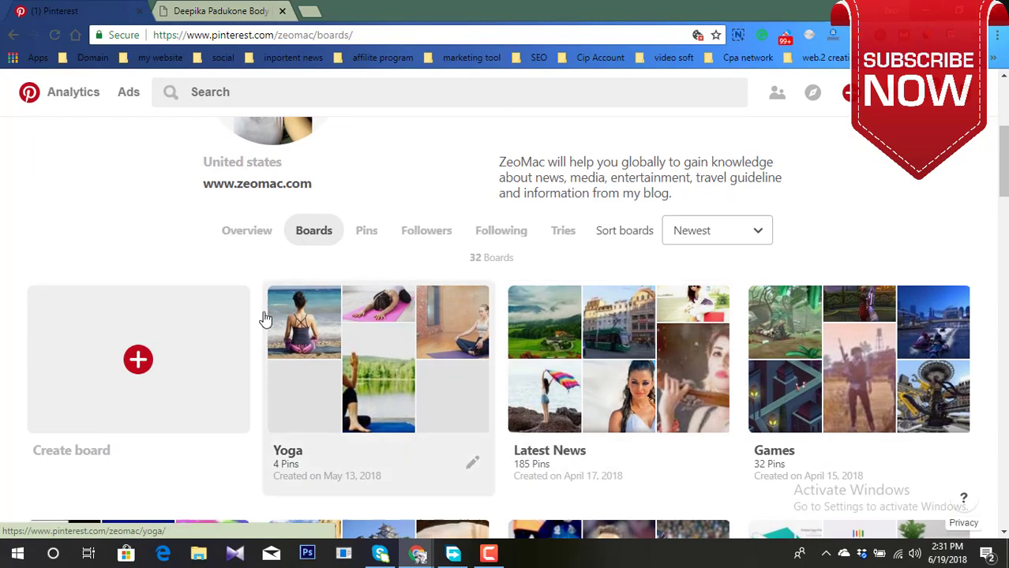
{"action": "left_click", "coordinate": [220, 8]}
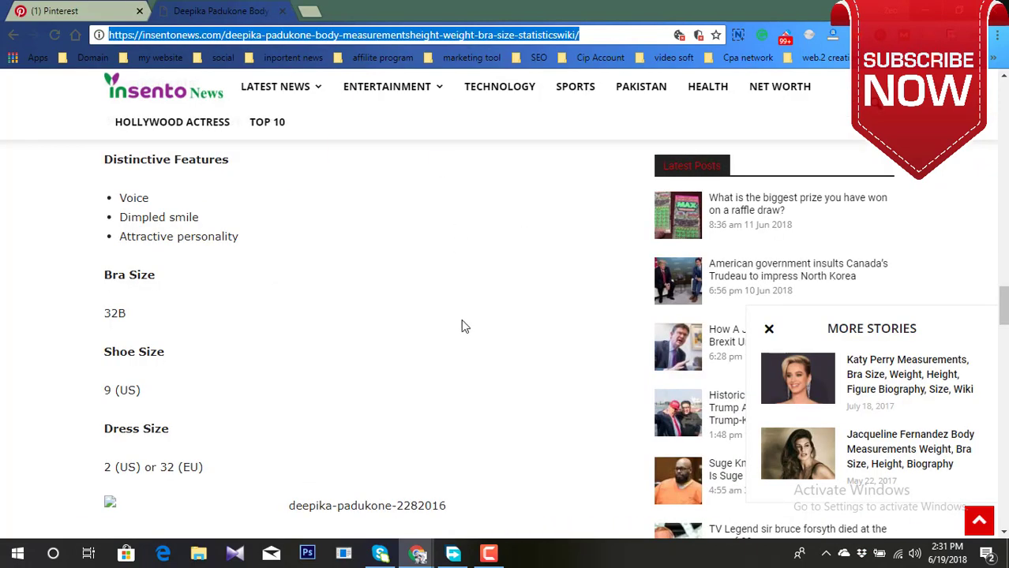
{"action": "scroll", "coordinate": [462, 327], "scroll_direction": "down", "scroll_amount": 6}
{"action": "scroll", "coordinate": [502, 290], "scroll_direction": "up", "scroll_amount": 4}
{"action": "left_click", "coordinate": [86, 7]}
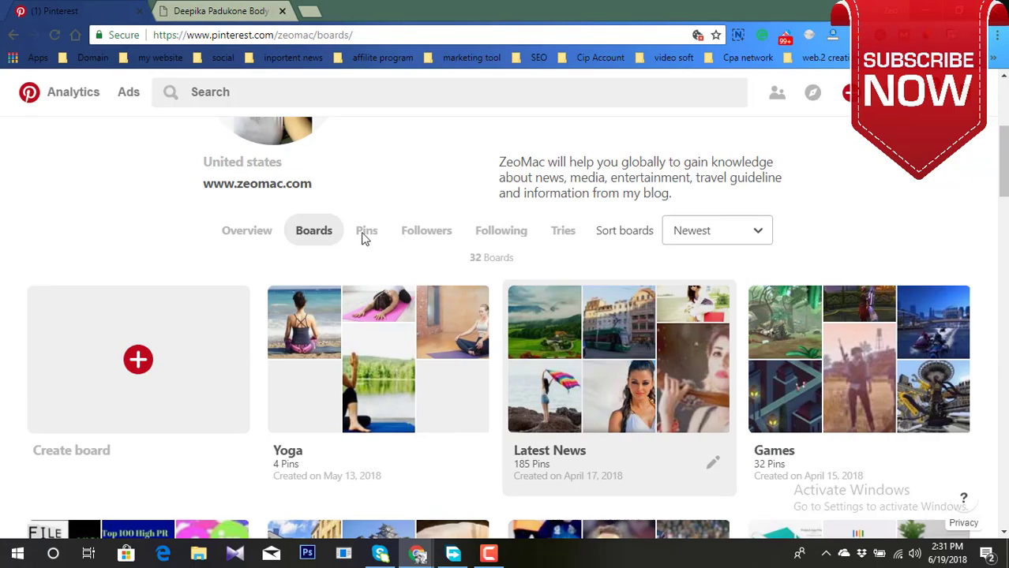
- Look through the profile's existing boards, from the newest to the older ones and back
{"action": "scroll", "coordinate": [371, 253], "scroll_direction": "down", "scroll_amount": 1}
{"action": "scroll", "coordinate": [552, 297], "scroll_direction": "down", "scroll_amount": 3}
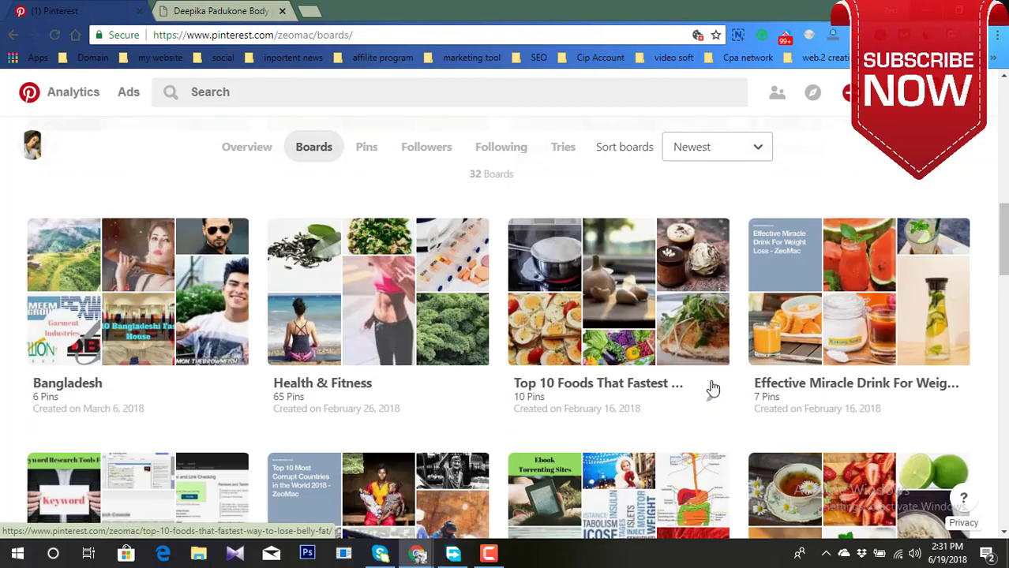
{"action": "scroll", "coordinate": [712, 388], "scroll_direction": "down", "scroll_amount": 3}
{"action": "scroll", "coordinate": [727, 395], "scroll_direction": "up", "scroll_amount": 11}
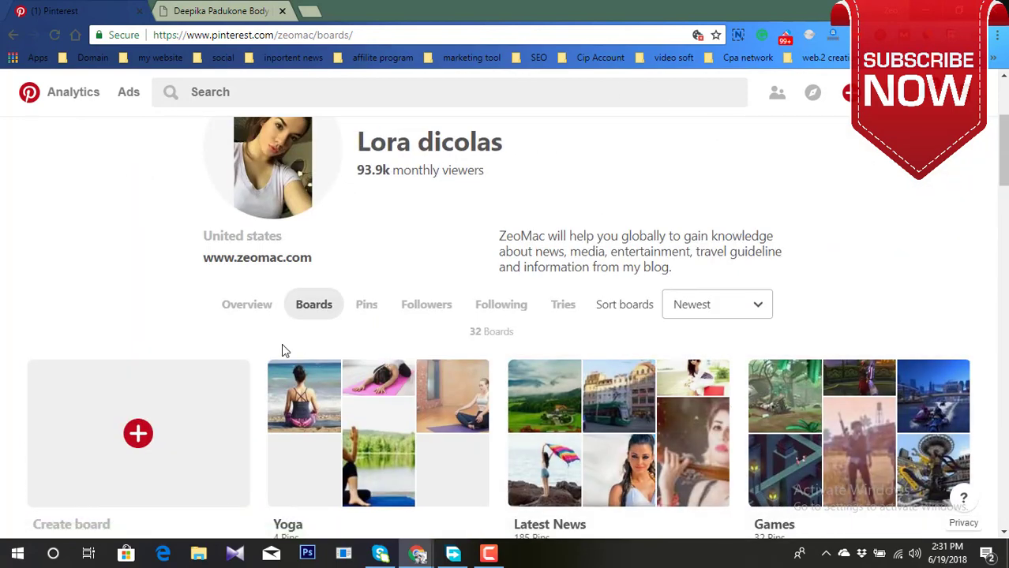
{"action": "scroll", "coordinate": [535, 245], "scroll_direction": "down", "scroll_amount": 2}
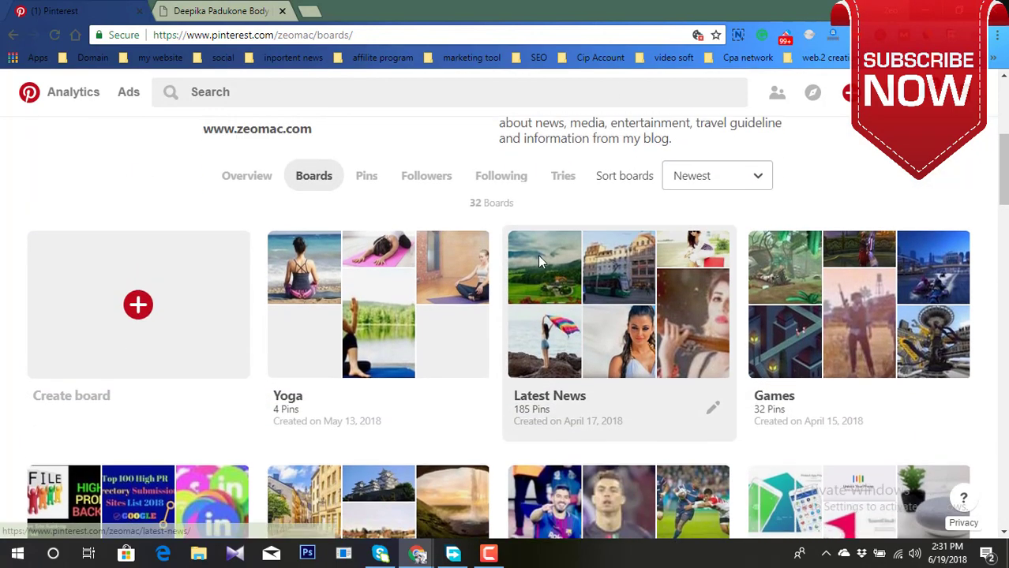
{"action": "scroll", "coordinate": [538, 254], "scroll_direction": "up", "scroll_amount": 3}
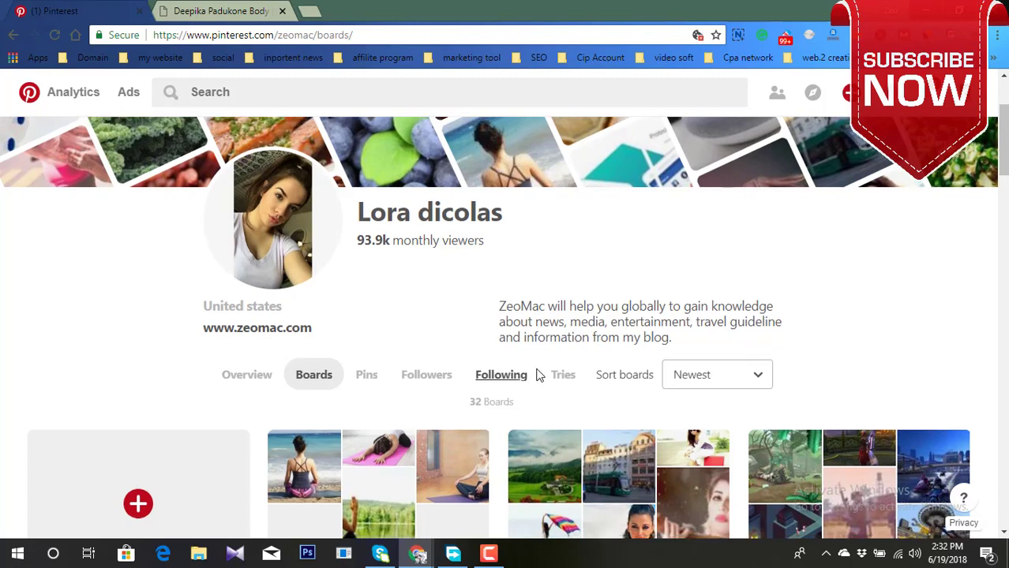
- Check the monthly viewers figure in the profile header and highlight its label
{"action": "scroll", "coordinate": [536, 374], "scroll_direction": "down", "scroll_amount": 3}
{"action": "scroll", "coordinate": [758, 412], "scroll_direction": "up", "scroll_amount": 3}
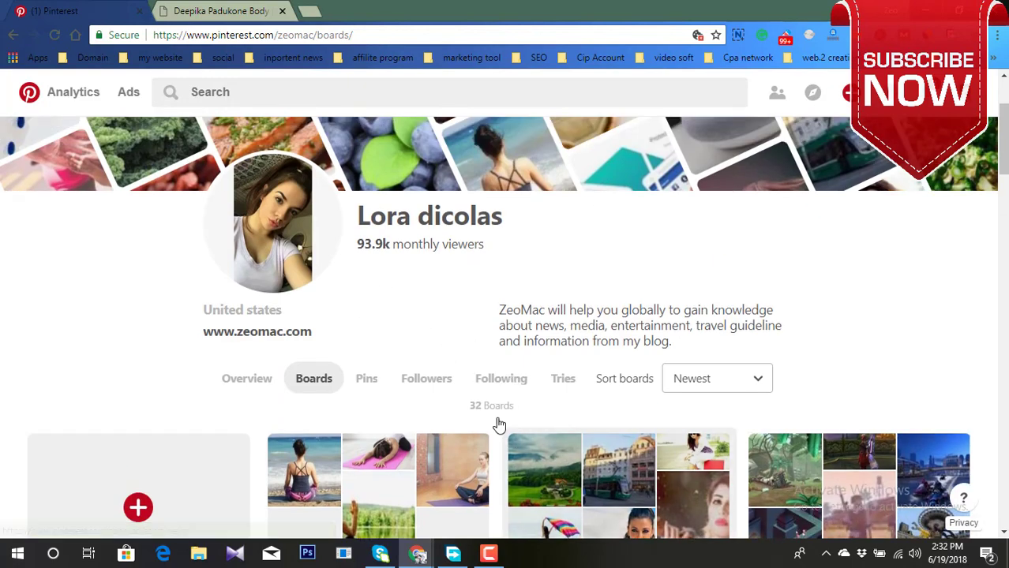
{"action": "left_click_drag", "start_coordinate": [394, 245], "coordinate": [492, 253]}
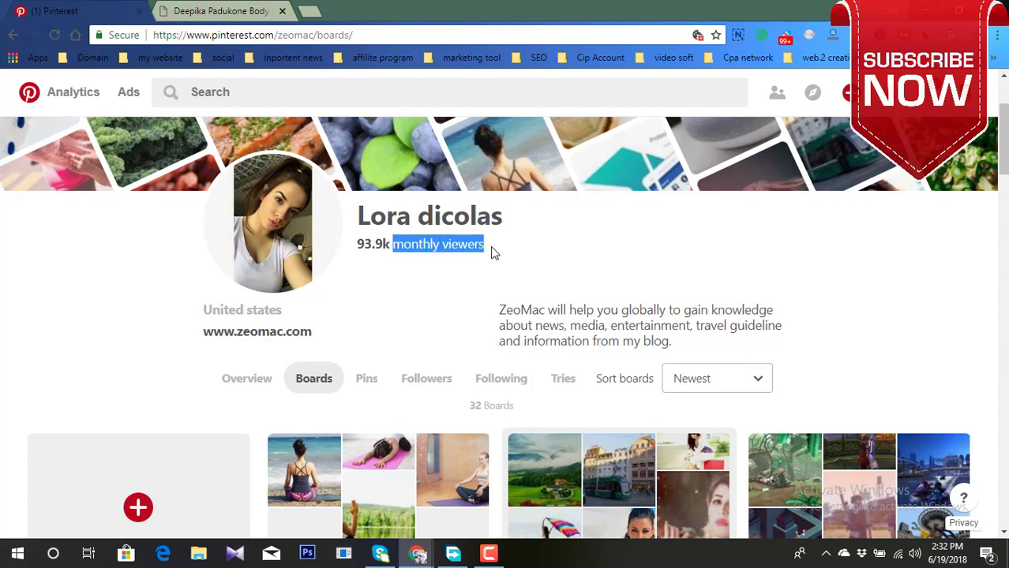
- Open the profile's followers list and examine the follower count and the listed accounts
{"action": "scroll", "coordinate": [341, 369], "scroll_direction": "down", "scroll_amount": 1}
{"action": "left_click", "coordinate": [414, 305]}
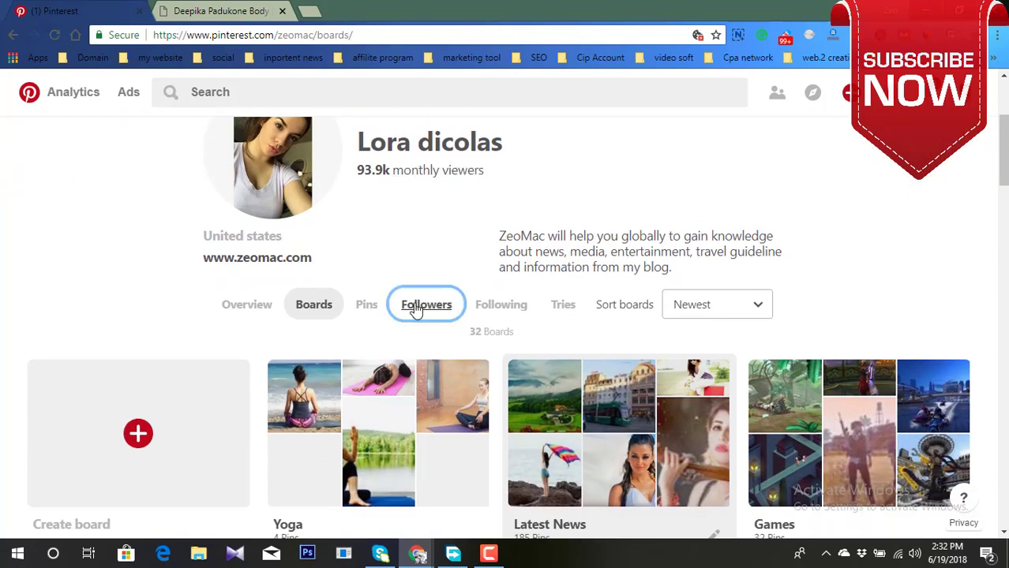
{"action": "scroll", "coordinate": [416, 310], "scroll_direction": "down", "scroll_amount": 3}
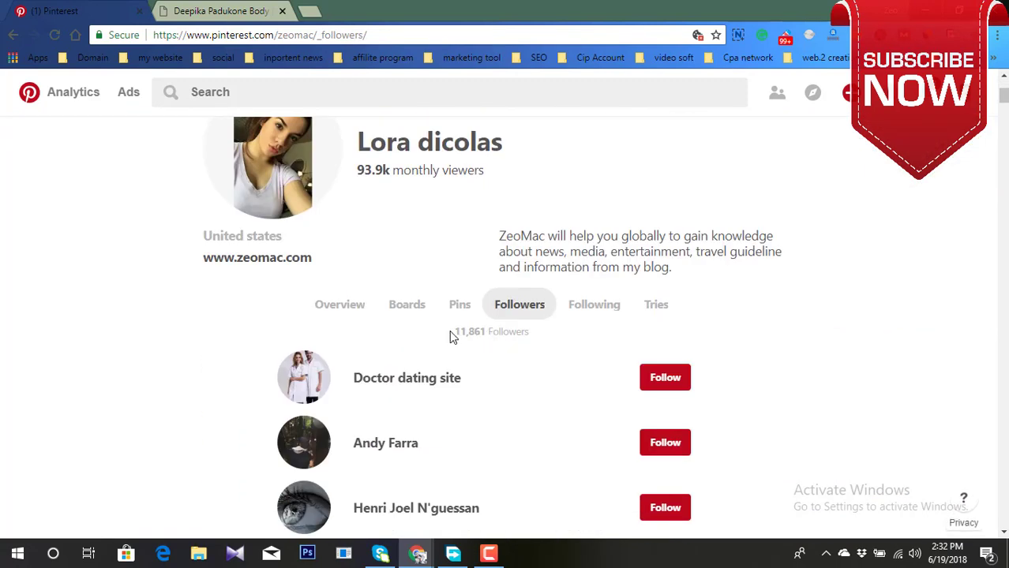
{"action": "left_click_drag", "start_coordinate": [449, 337], "coordinate": [535, 334]}
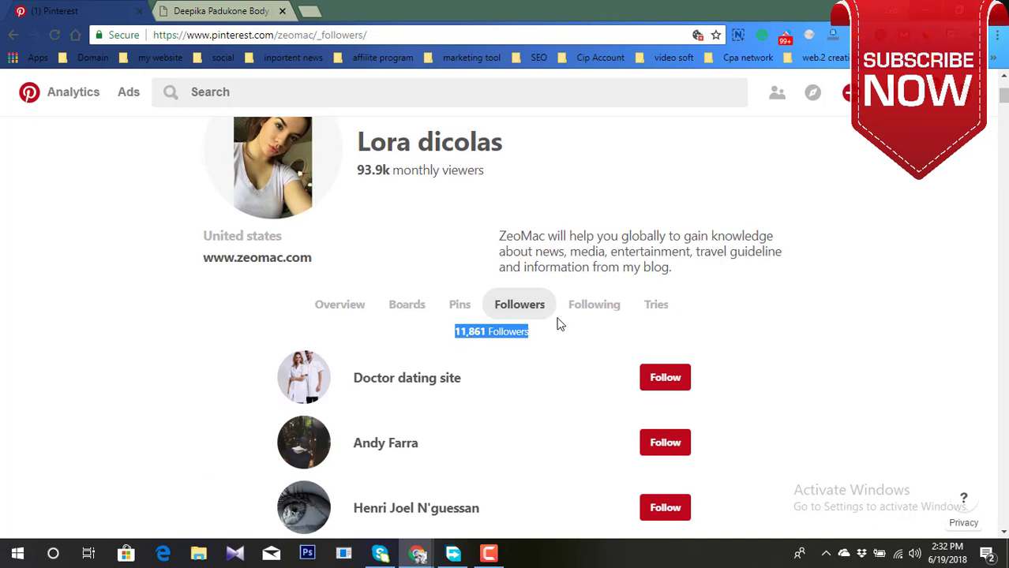
{"action": "scroll", "coordinate": [574, 349], "scroll_direction": "down", "scroll_amount": 7}
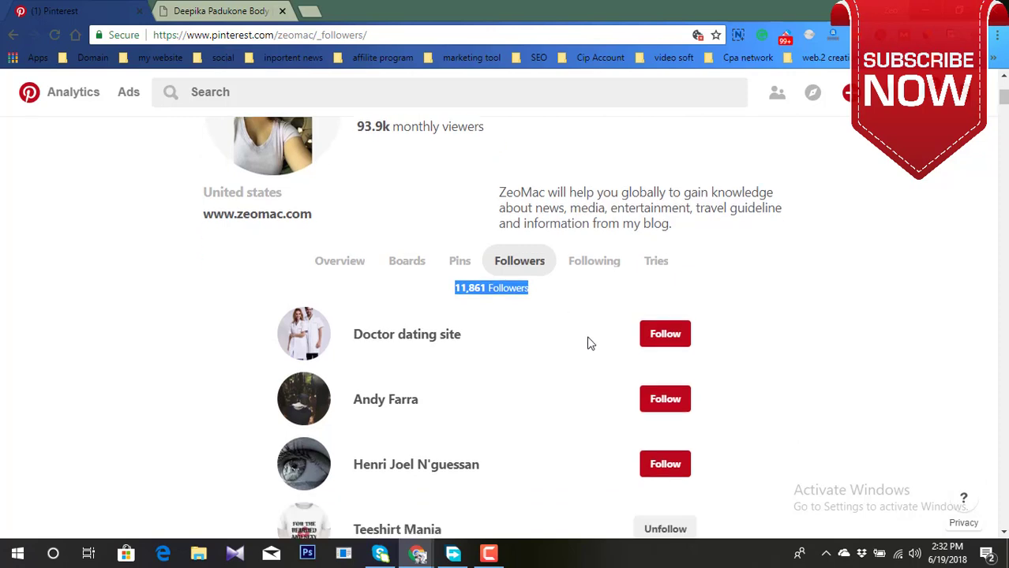
{"action": "scroll", "coordinate": [476, 336], "scroll_direction": "down", "scroll_amount": 10}
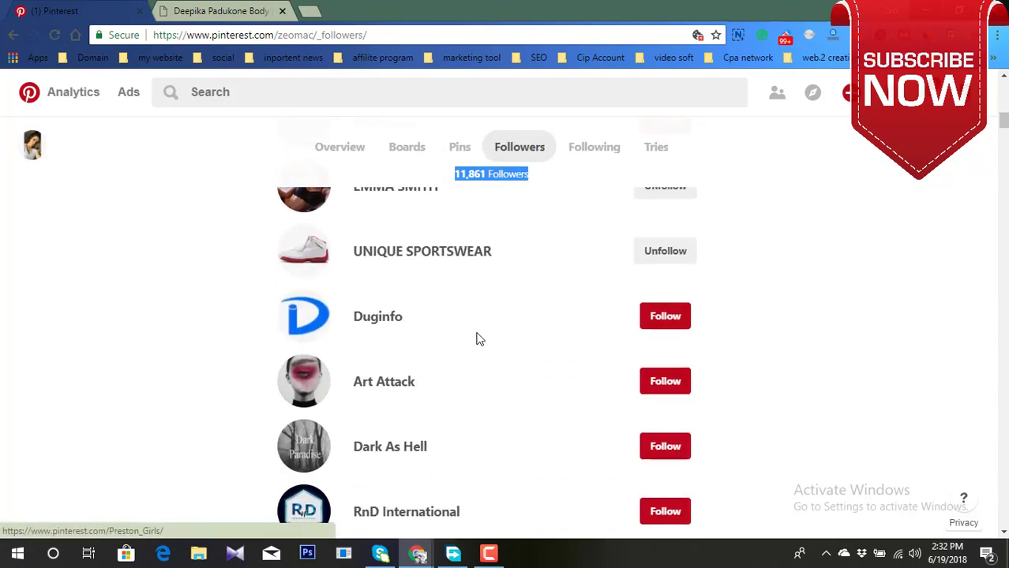
{"action": "scroll", "coordinate": [488, 360], "scroll_direction": "up", "scroll_amount": 15}
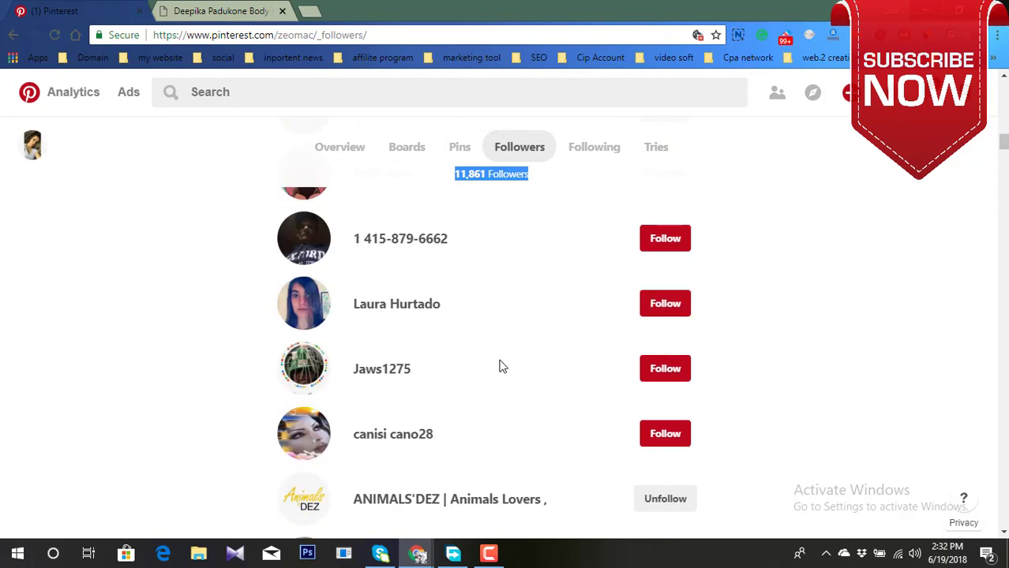
{"action": "scroll", "coordinate": [504, 371], "scroll_direction": "up", "scroll_amount": 5}
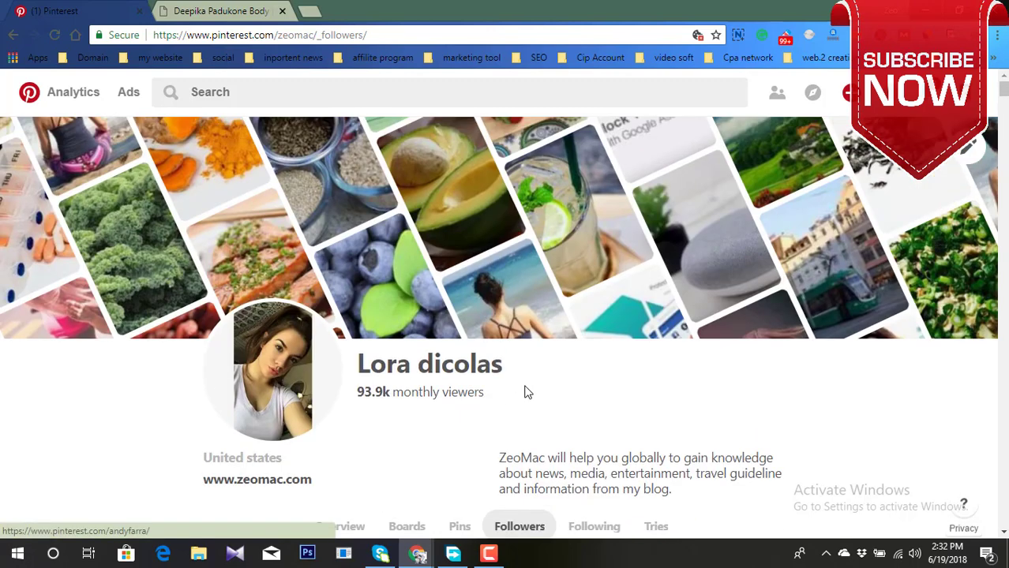
- Open the list of accounts the profile follows and look through it for verified accounts
{"action": "scroll", "coordinate": [524, 390], "scroll_direction": "down", "scroll_amount": 3}
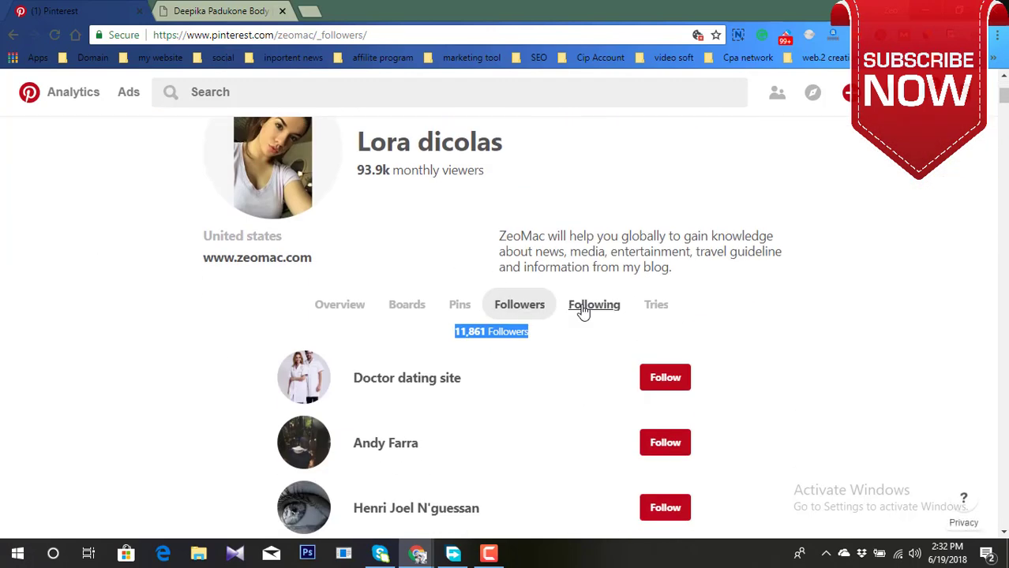
{"action": "left_click", "coordinate": [594, 306]}
{"action": "scroll", "coordinate": [583, 311], "scroll_direction": "down", "scroll_amount": 6}
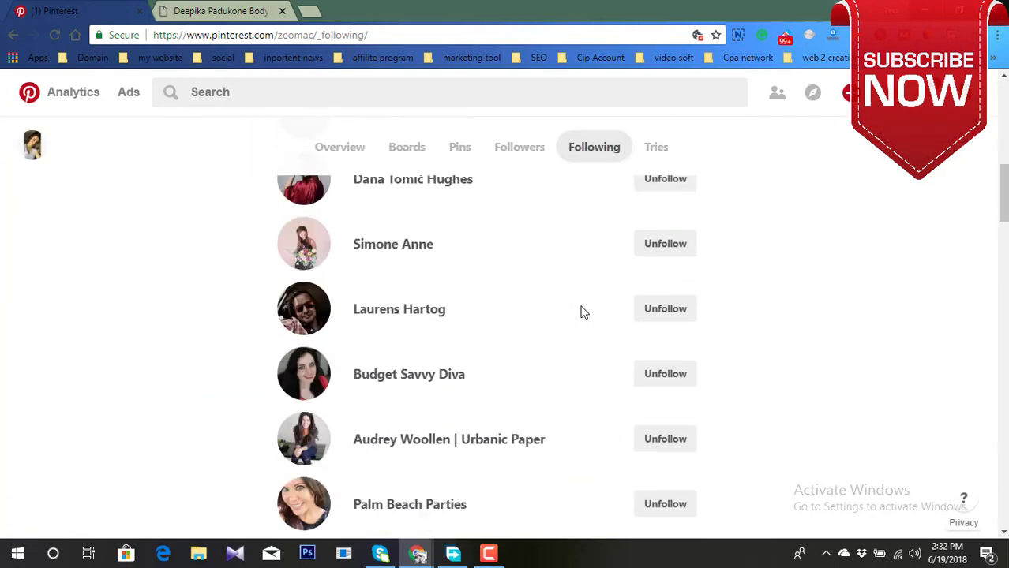
{"action": "scroll", "coordinate": [583, 312], "scroll_direction": "down", "scroll_amount": 5}
{"action": "scroll", "coordinate": [543, 297], "scroll_direction": "down", "scroll_amount": 12}
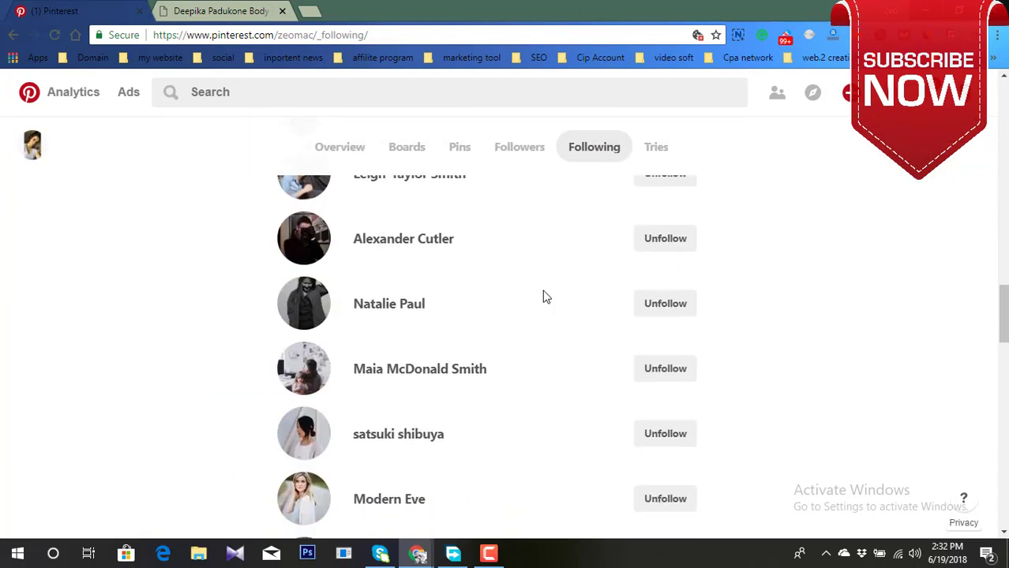
{"action": "scroll", "coordinate": [543, 297], "scroll_direction": "up", "scroll_amount": 3}
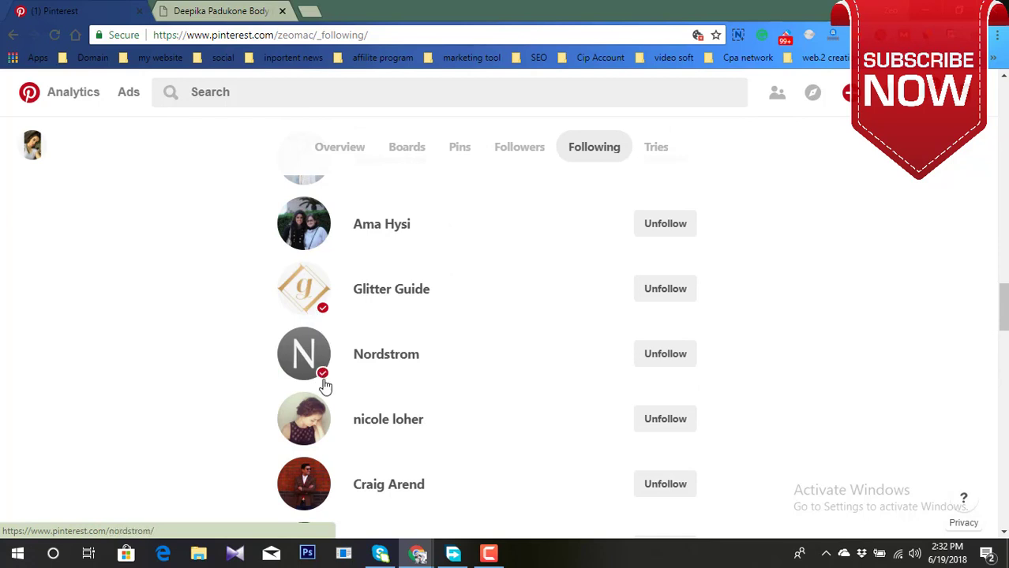
- Open the Glitter Guide profile and examine its name and monthly viewers figure
{"action": "left_click", "coordinate": [390, 291]}
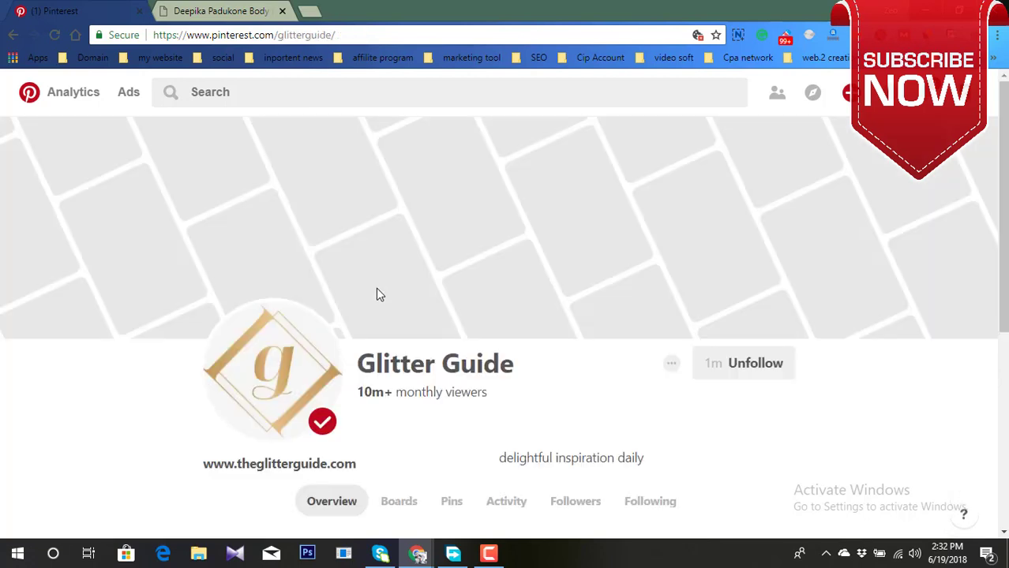
{"action": "scroll", "coordinate": [536, 338], "scroll_direction": "down", "scroll_amount": 1}
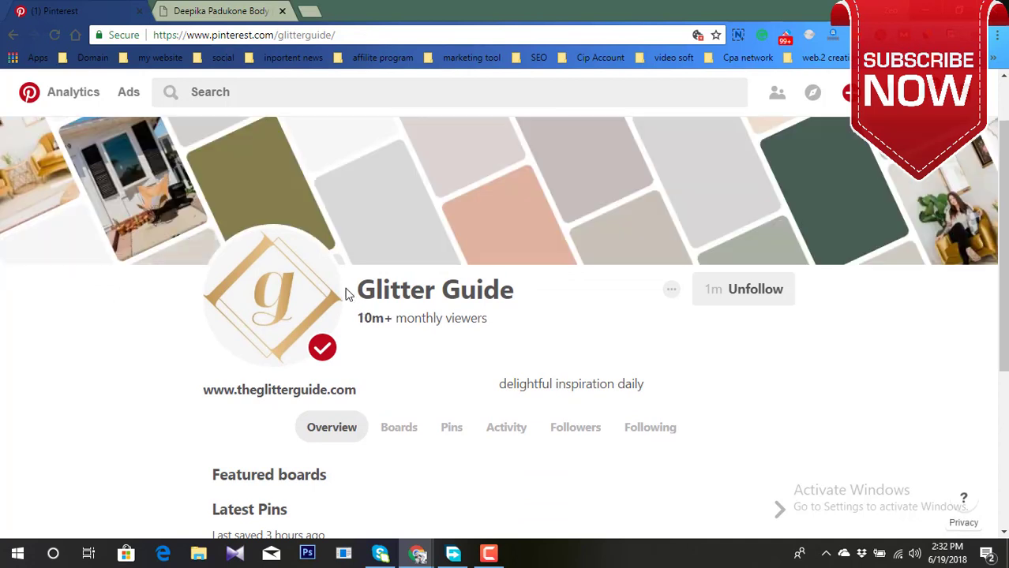
{"action": "left_click_drag", "start_coordinate": [354, 292], "coordinate": [515, 291]}
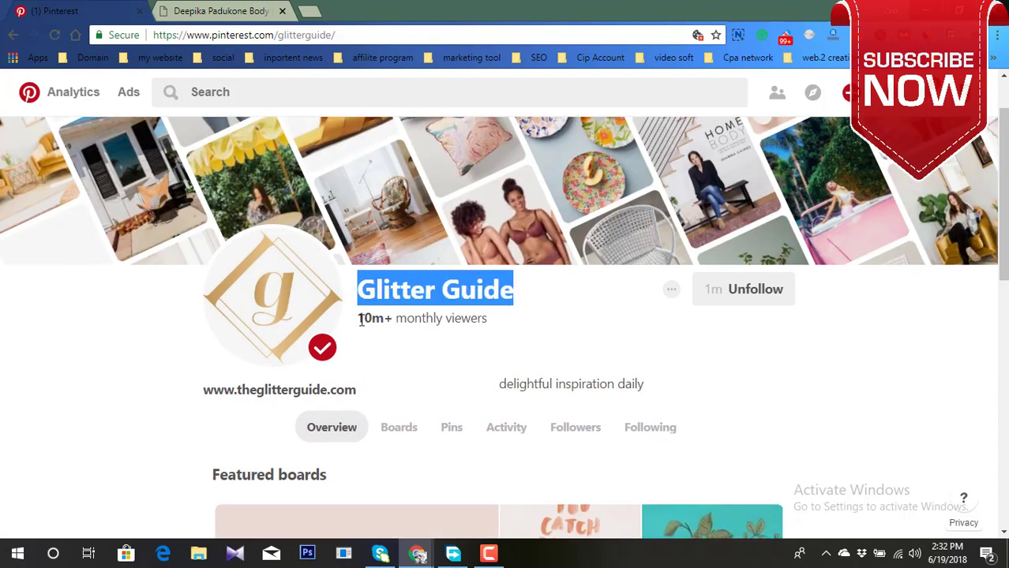
{"action": "left_click_drag", "start_coordinate": [360, 319], "coordinate": [499, 320]}
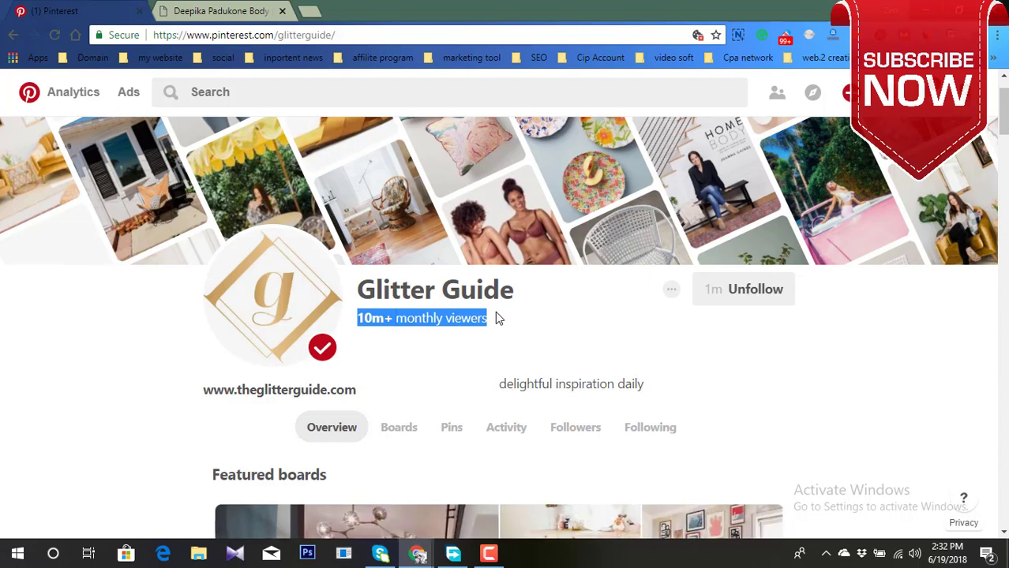
{"action": "scroll", "coordinate": [493, 354], "scroll_direction": "down", "scroll_amount": 4}
{"action": "scroll", "coordinate": [396, 323], "scroll_direction": "up", "scroll_amount": 4}
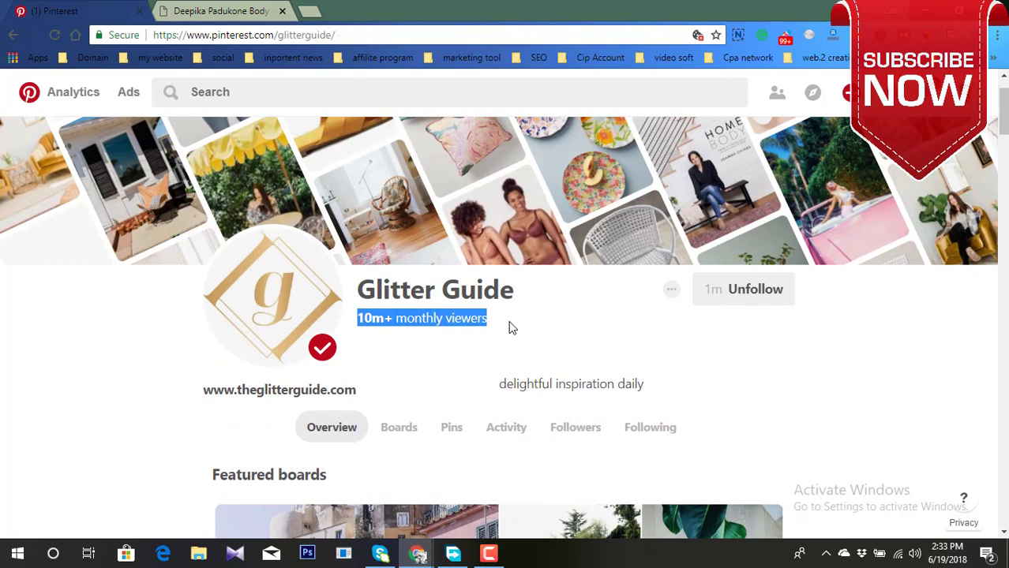
- Look through the Glitter Guide overview, including its header and featured boards
{"action": "left_click", "coordinate": [509, 327]}
{"action": "scroll", "coordinate": [575, 334], "scroll_direction": "down", "scroll_amount": 2}
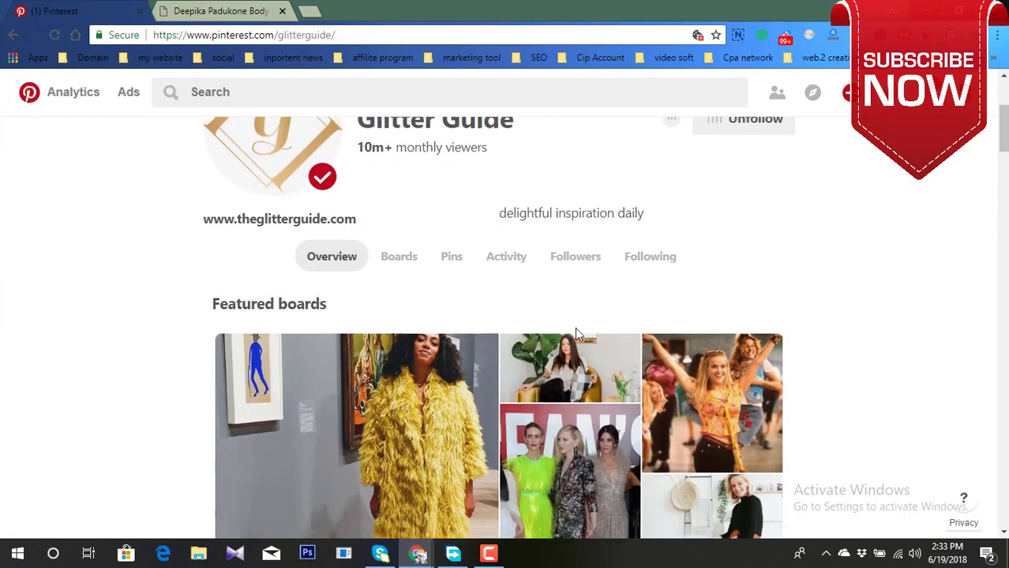
{"action": "scroll", "coordinate": [575, 332], "scroll_direction": "down", "scroll_amount": 4}
{"action": "scroll", "coordinate": [576, 335], "scroll_direction": "up", "scroll_amount": 7}
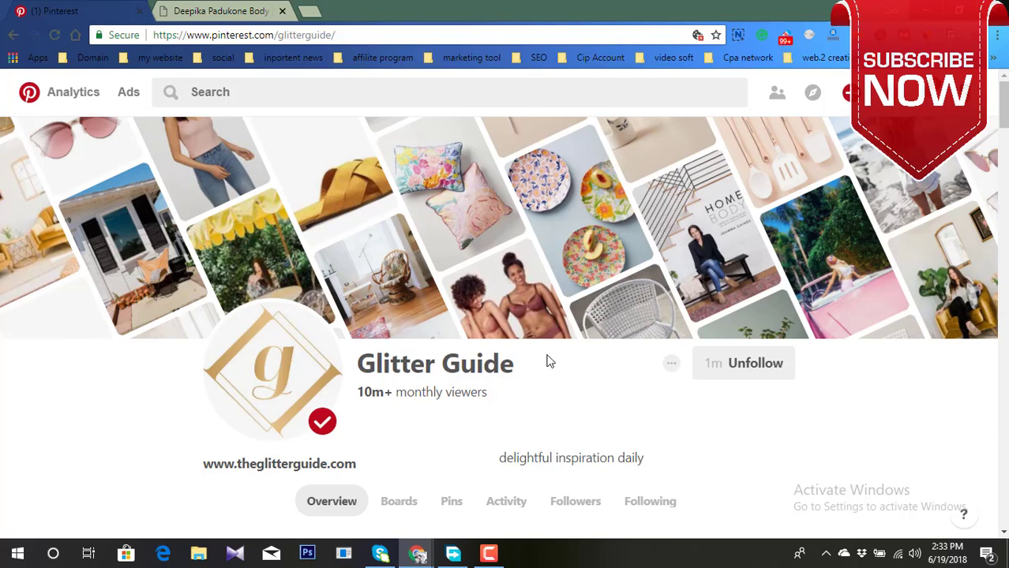
{"action": "scroll", "coordinate": [545, 357], "scroll_direction": "down", "scroll_amount": 2}
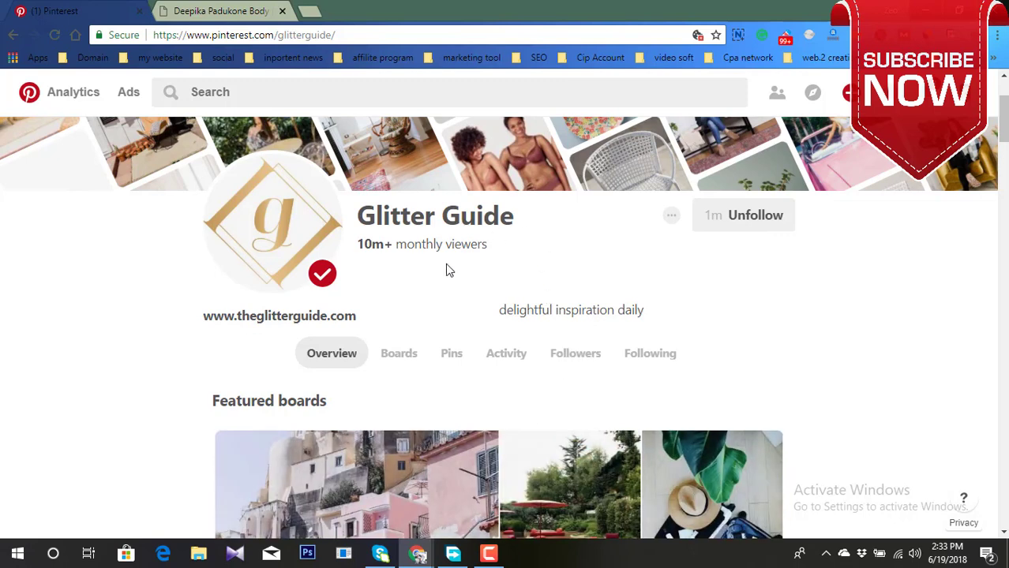
{"action": "scroll", "coordinate": [505, 280], "scroll_direction": "down", "scroll_amount": 1}
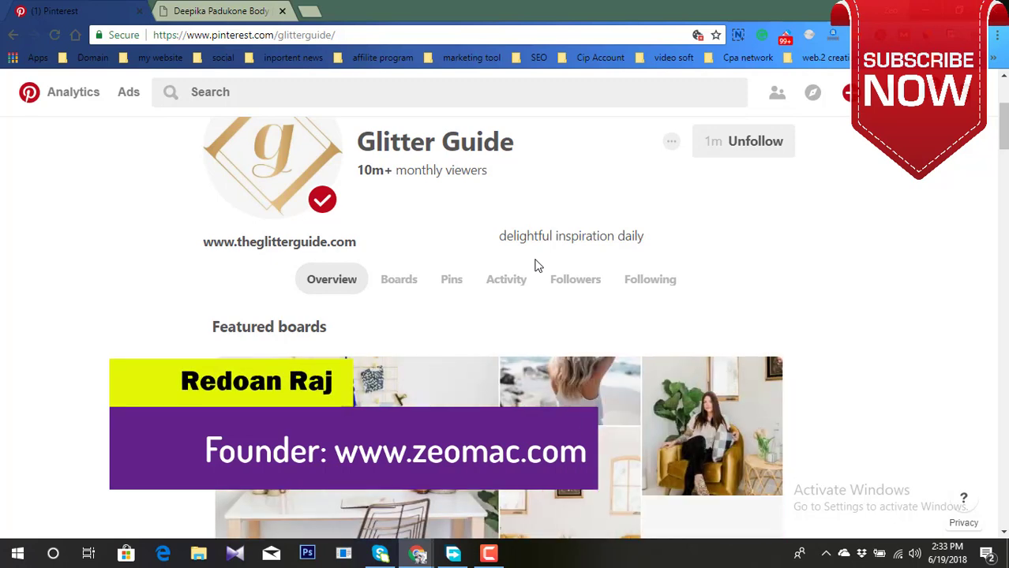
{"action": "scroll", "coordinate": [943, 214], "scroll_direction": "up", "scroll_amount": 1}
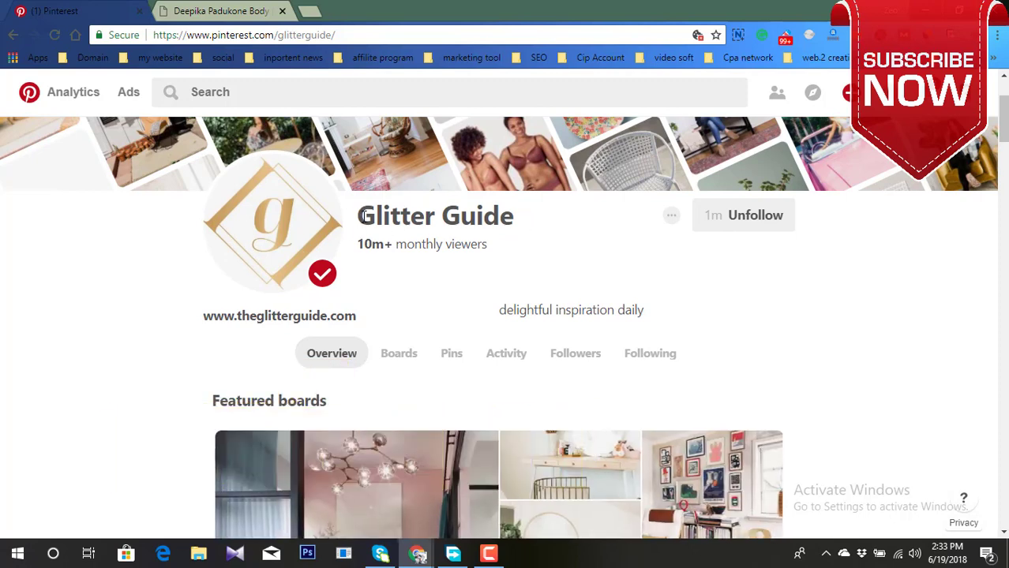
- Open Glitter Guide's followers page to check its follower count, and highlight the profile name
{"action": "left_click_drag", "start_coordinate": [361, 215], "coordinate": [524, 220]}
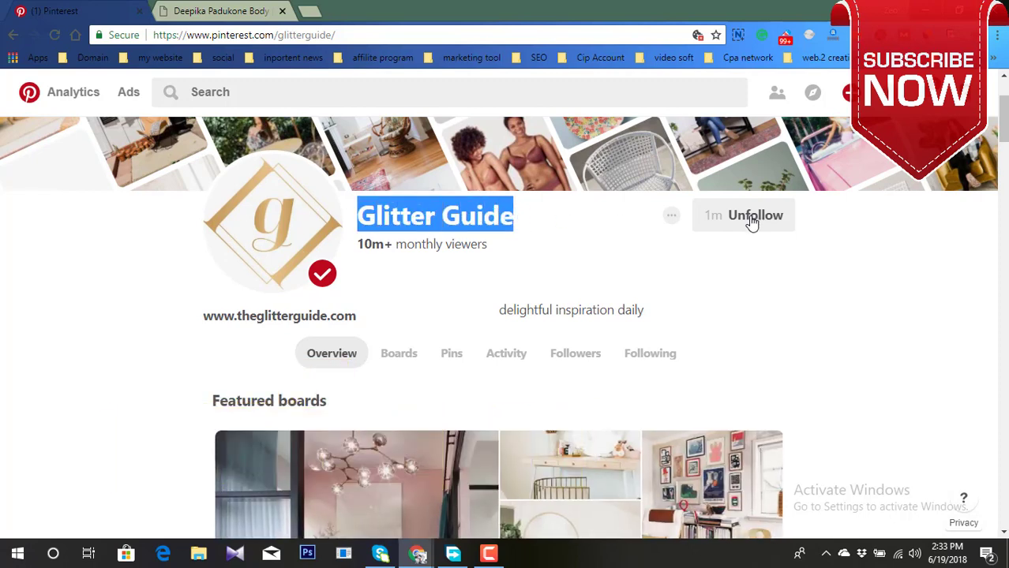
{"action": "scroll", "coordinate": [626, 326], "scroll_direction": "down", "scroll_amount": 1}
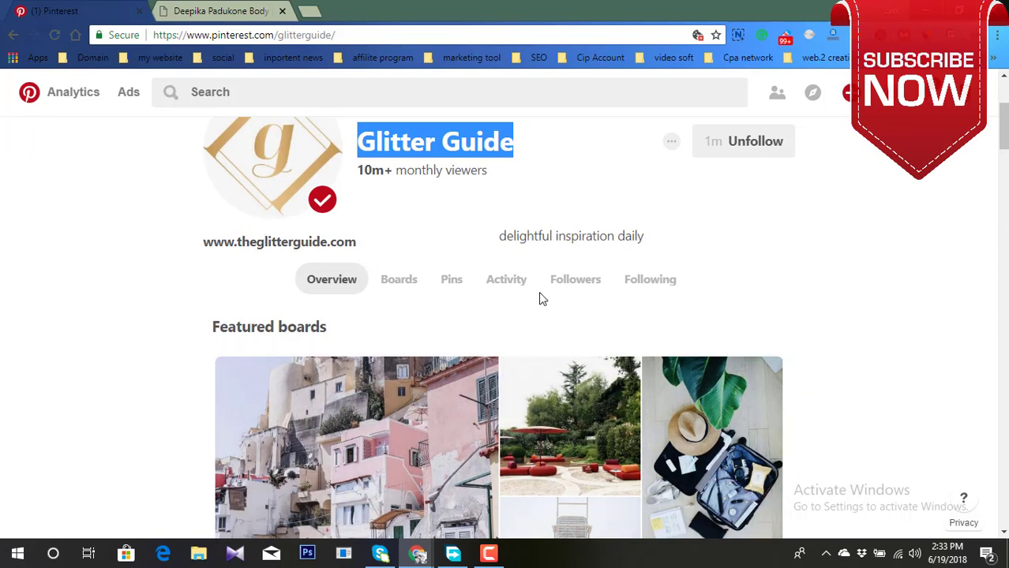
{"action": "left_click", "coordinate": [569, 282]}
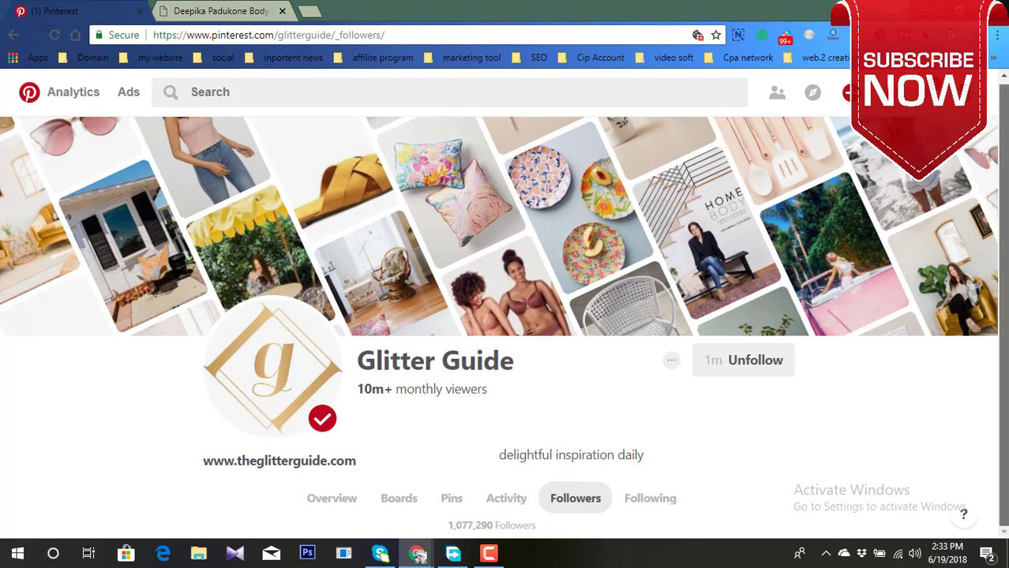
{"action": "left_click", "coordinate": [513, 499]}
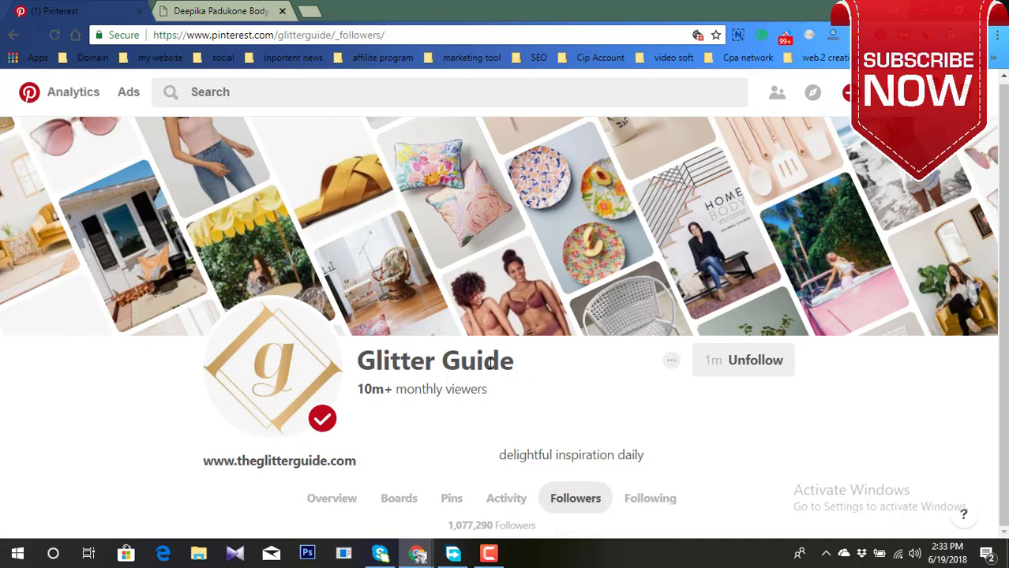
{"action": "left_click_drag", "start_coordinate": [358, 371], "coordinate": [520, 365]}
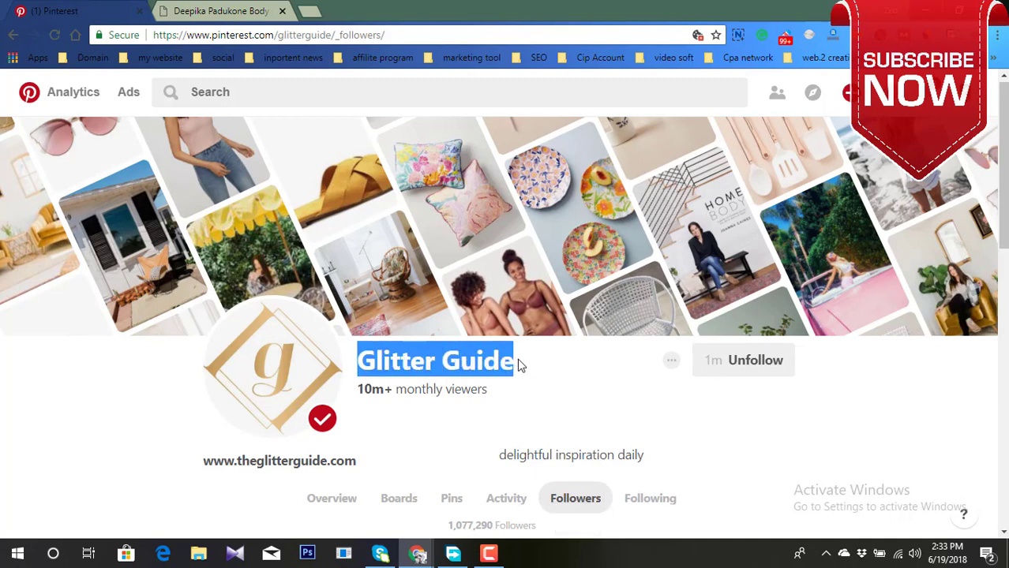
- Follow two people from Glitter Guide's followers list and look through more of its followers
{"action": "scroll", "coordinate": [563, 415], "scroll_direction": "down", "scroll_amount": 5}
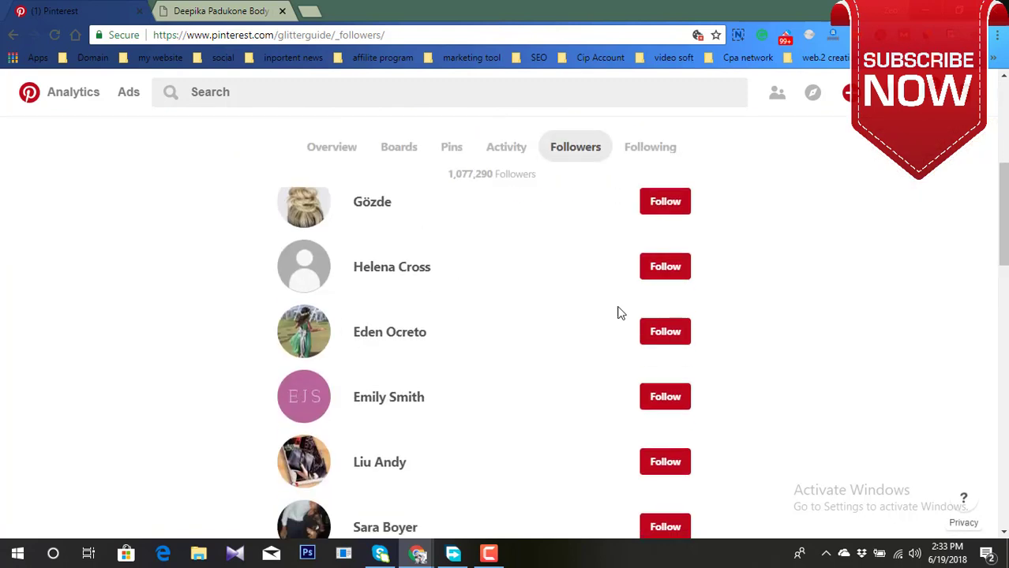
{"action": "left_click", "coordinate": [656, 204]}
{"action": "left_click", "coordinate": [660, 330]}
{"action": "scroll", "coordinate": [525, 263], "scroll_direction": "down", "scroll_amount": 3}
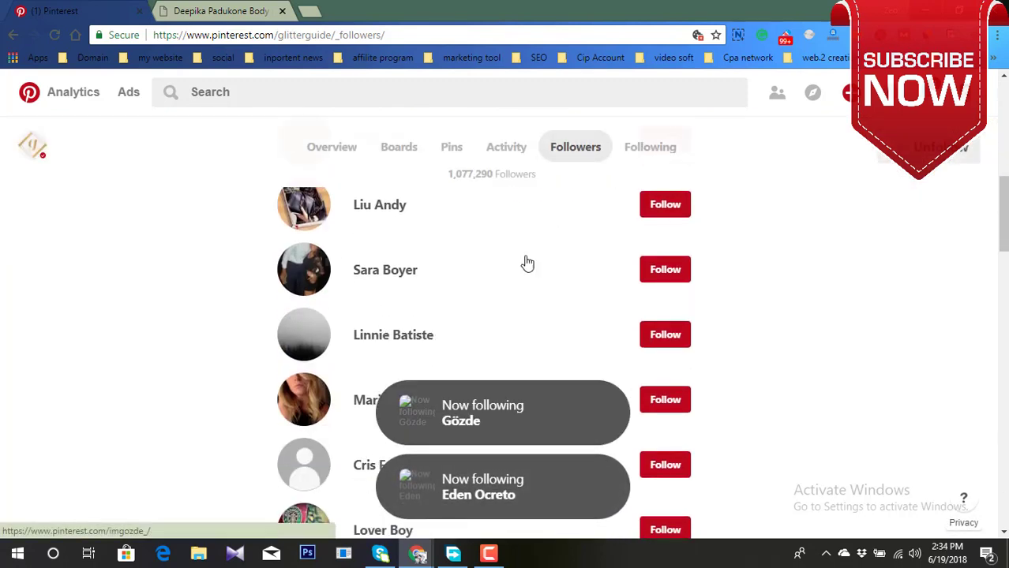
{"action": "scroll", "coordinate": [623, 292], "scroll_direction": "down", "scroll_amount": 2}
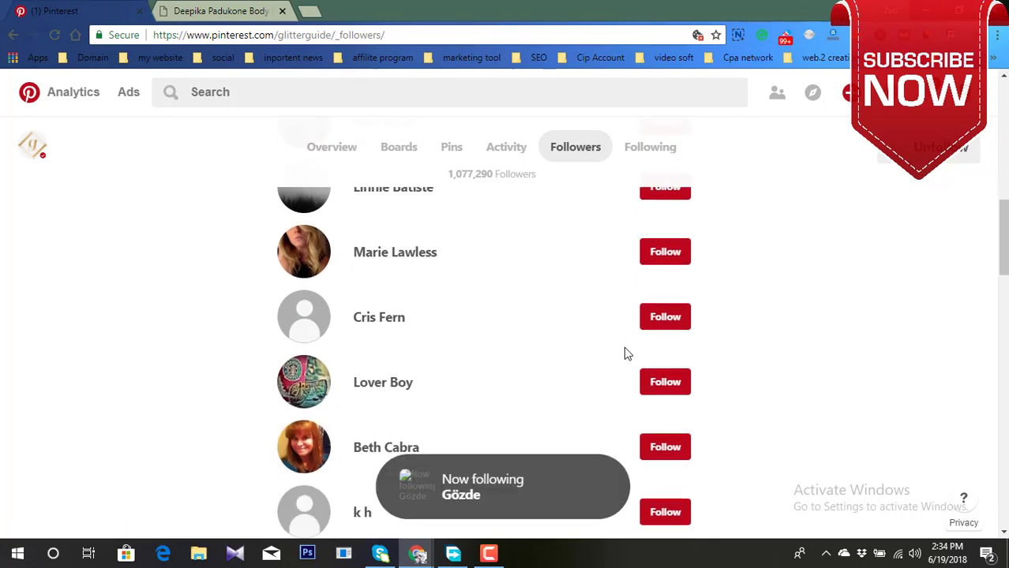
{"action": "scroll", "coordinate": [629, 366], "scroll_direction": "up", "scroll_amount": 1}
{"action": "scroll", "coordinate": [630, 372], "scroll_direction": "up", "scroll_amount": 8}
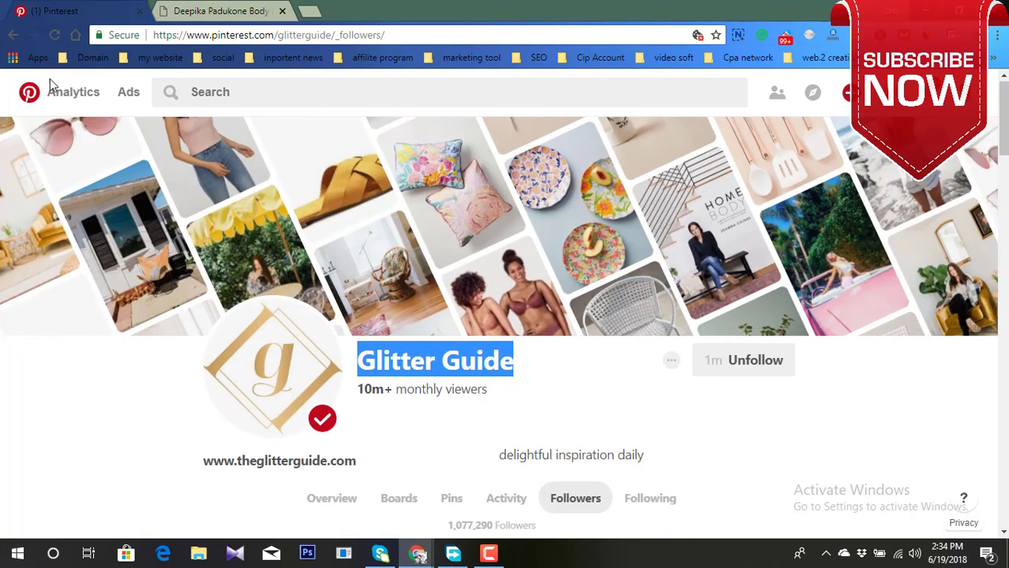
- Return to Glitter Guide's overview and look over its profile header and featured boards
{"action": "left_click", "coordinate": [6, 35]}
{"action": "scroll", "coordinate": [502, 373], "scroll_direction": "down", "scroll_amount": 3}
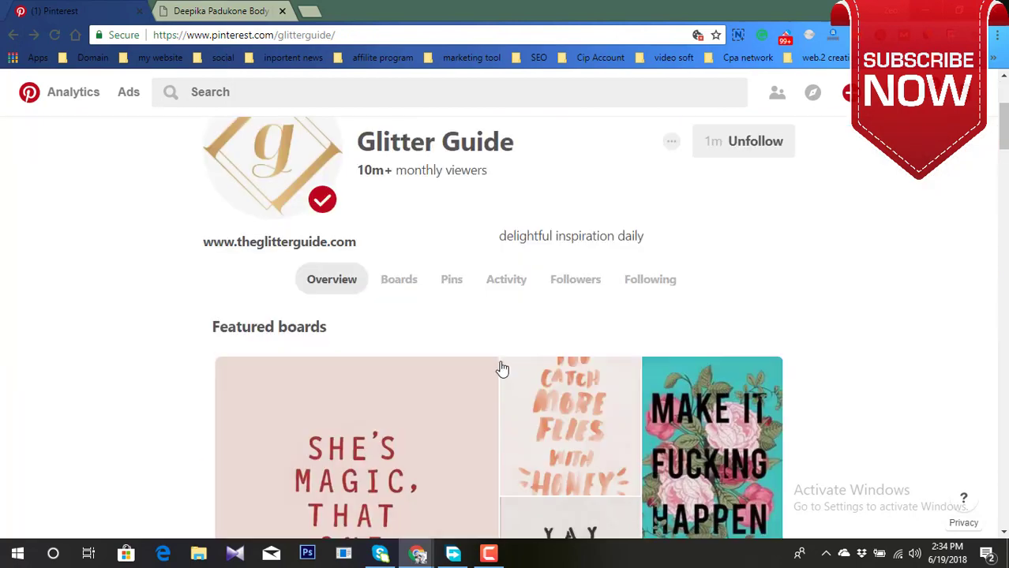
{"action": "scroll", "coordinate": [502, 371], "scroll_direction": "down", "scroll_amount": 1}
{"action": "scroll", "coordinate": [502, 369], "scroll_direction": "down", "scroll_amount": 2}
{"action": "scroll", "coordinate": [500, 372], "scroll_direction": "up", "scroll_amount": 6}
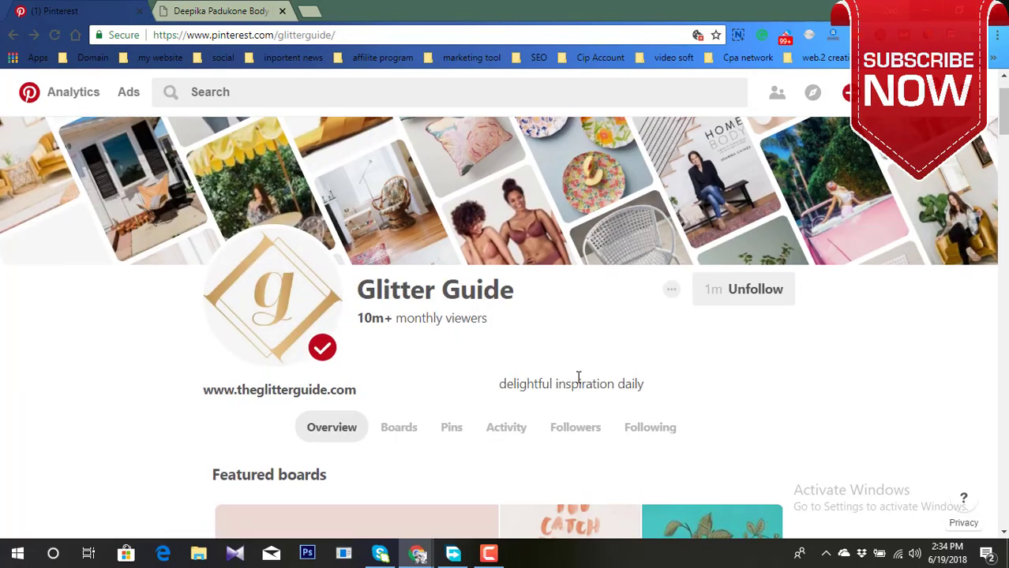
- Return to the ZeoMac profile's following list and examine its header, website, description and monthly viewers figure
{"action": "left_click", "coordinate": [10, 35]}
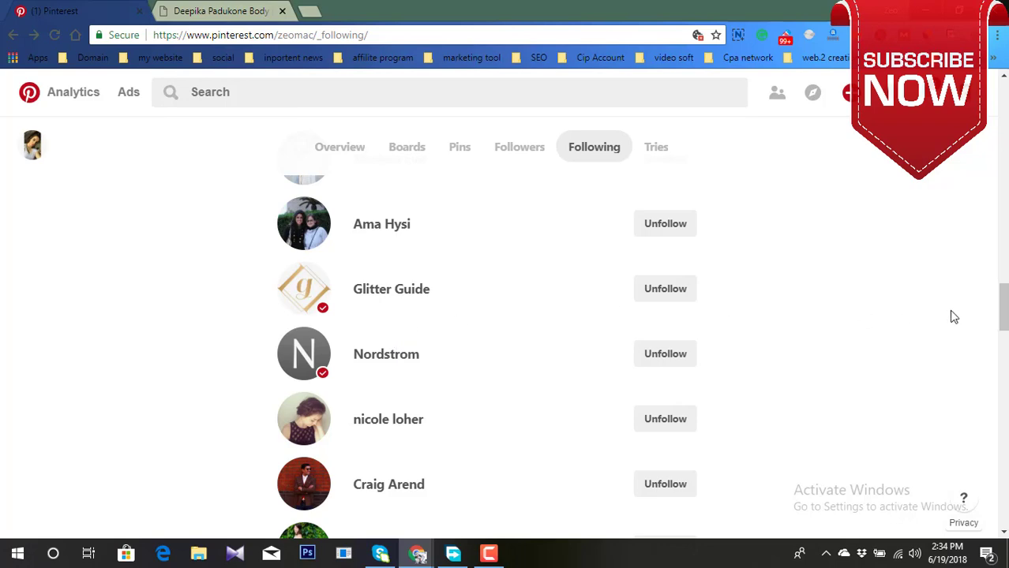
{"action": "left_click_drag", "start_coordinate": [1003, 308], "coordinate": [1002, 101]}
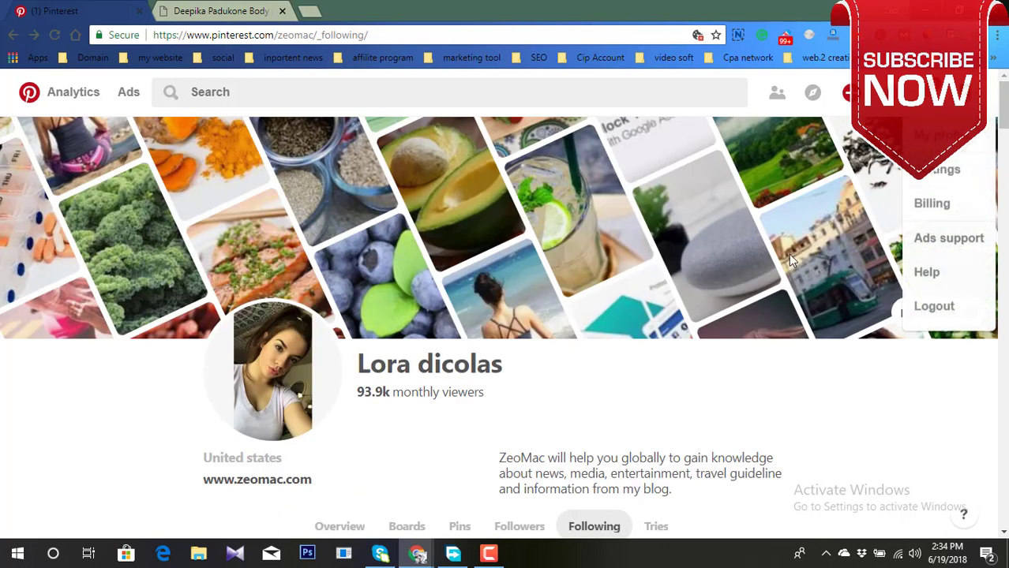
{"action": "mouse_move", "coordinate": [963, 93]}
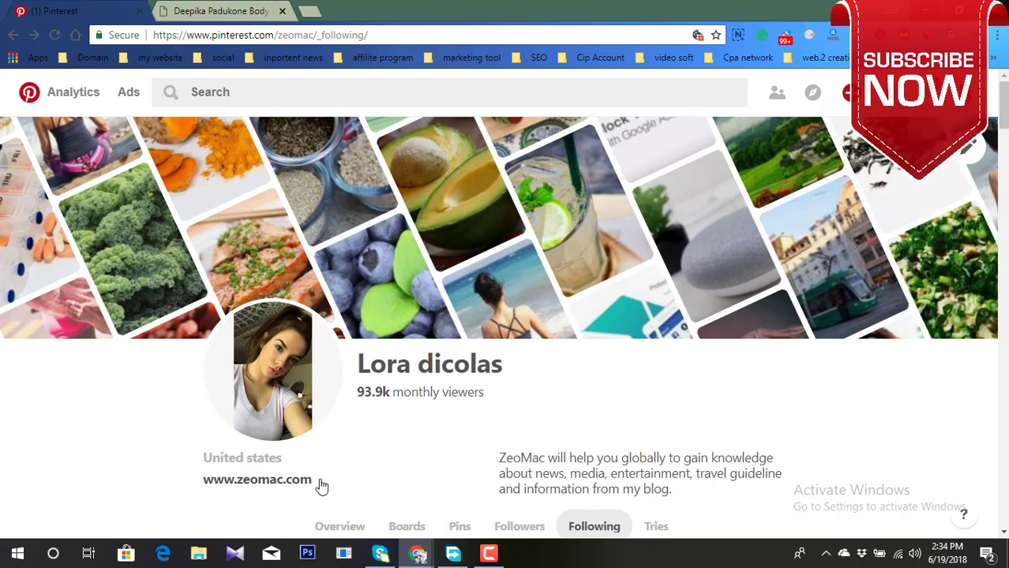
{"action": "scroll", "coordinate": [508, 405], "scroll_direction": "down", "scroll_amount": 2}
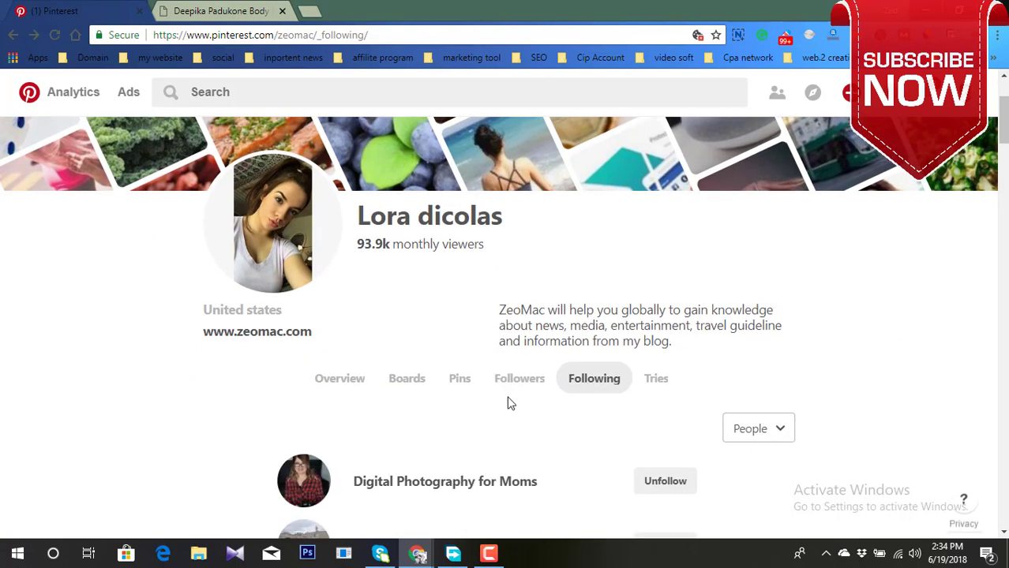
{"action": "scroll", "coordinate": [564, 269], "scroll_direction": "down", "scroll_amount": 1}
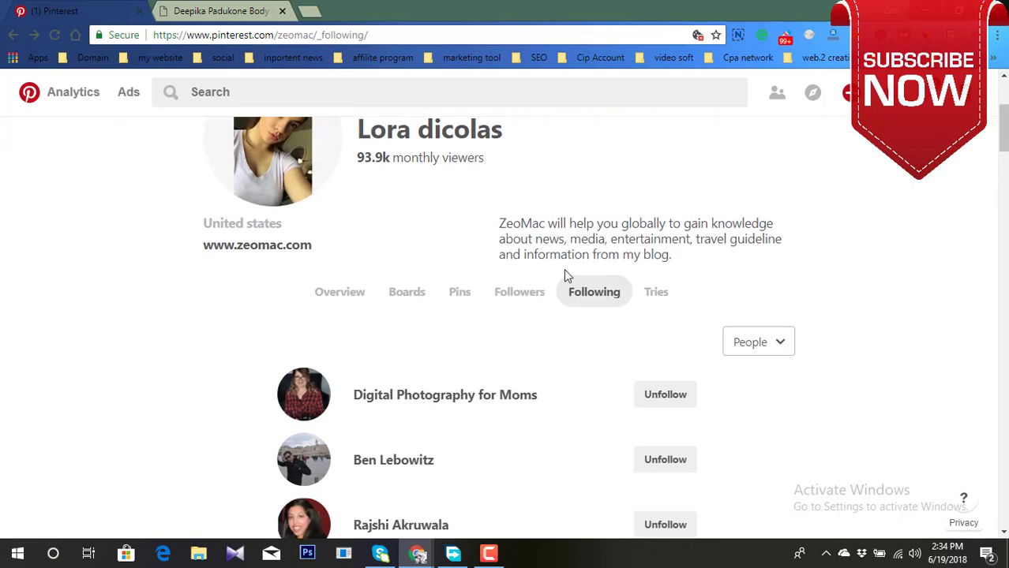
{"action": "scroll", "coordinate": [573, 320], "scroll_direction": "up", "scroll_amount": 2}
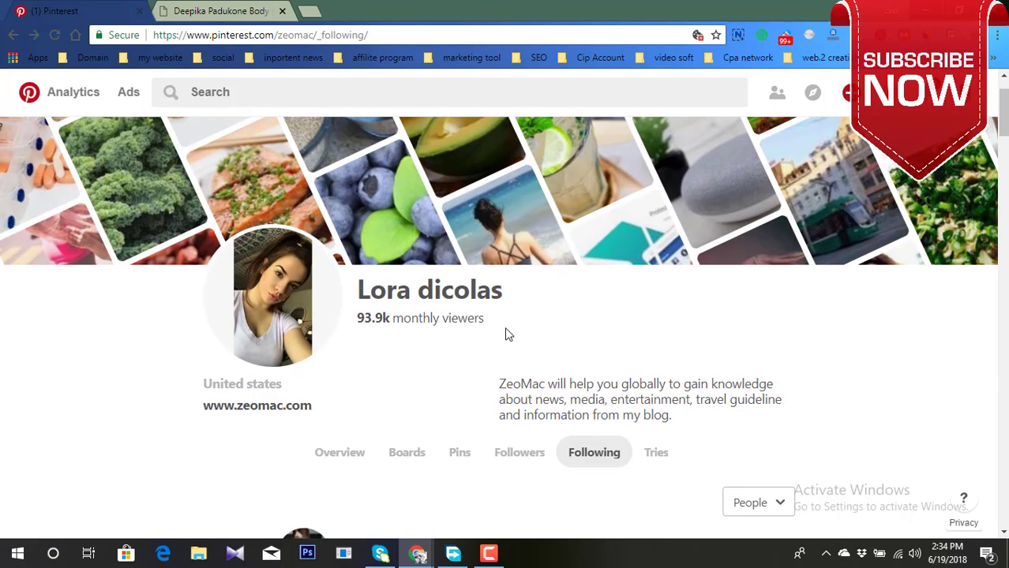
{"action": "scroll", "coordinate": [503, 341], "scroll_direction": "down", "scroll_amount": 3}
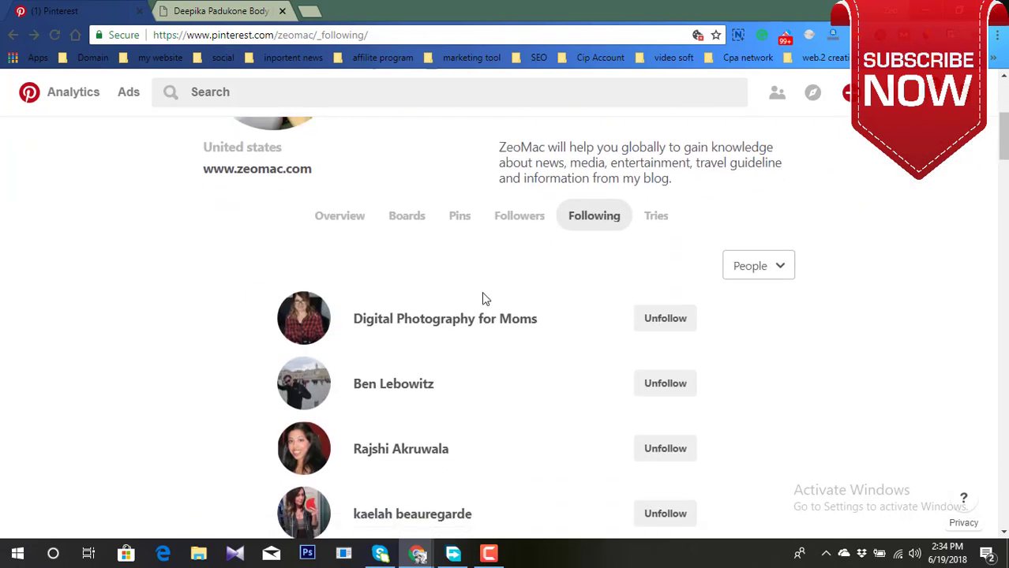
{"action": "scroll", "coordinate": [483, 295], "scroll_direction": "up", "scroll_amount": 1}
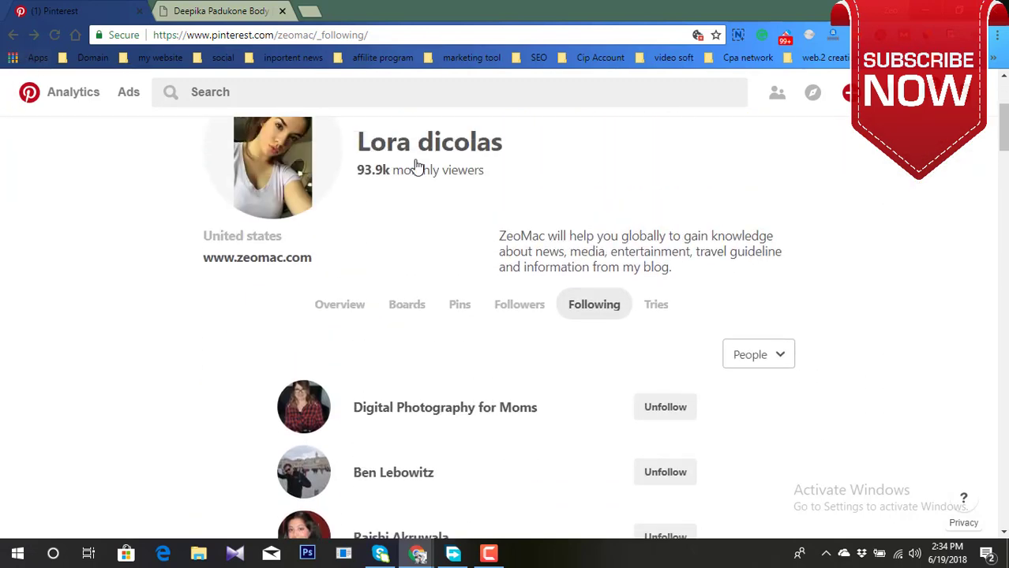
{"action": "scroll", "coordinate": [968, 104], "scroll_direction": "up", "scroll_amount": 2}
- Open the ZeoMac profile's boards page and show its newest boards
{"action": "left_click", "coordinate": [969, 103]}
{"action": "scroll", "coordinate": [371, 351], "scroll_direction": "down", "scroll_amount": 2}
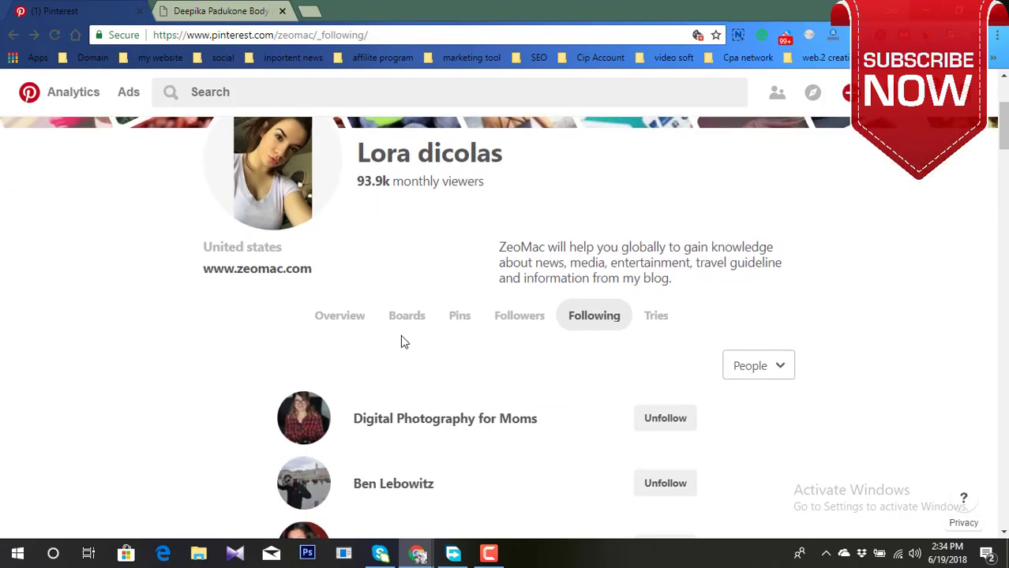
{"action": "left_click", "coordinate": [406, 316]}
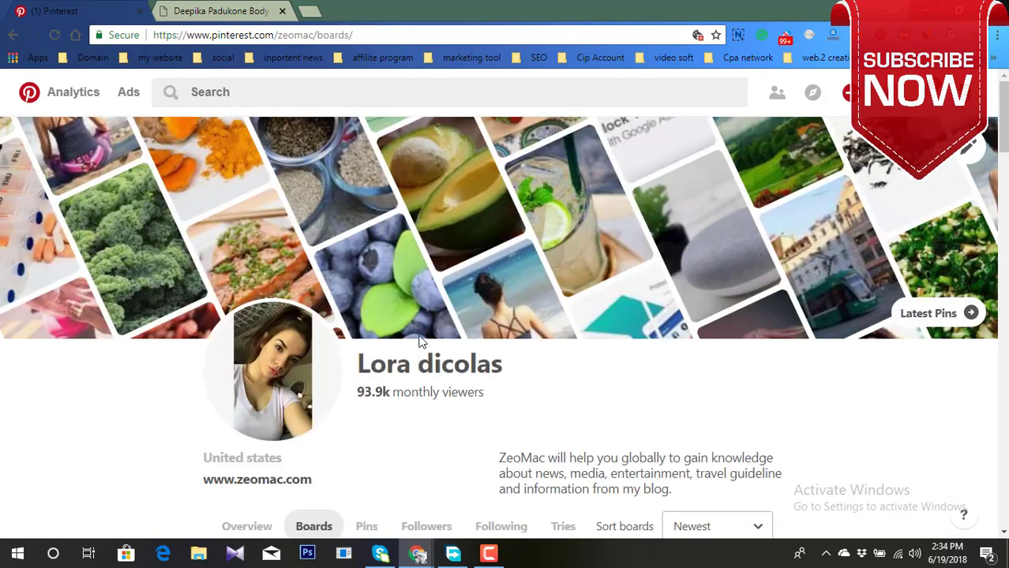
{"action": "scroll", "coordinate": [420, 316], "scroll_direction": "down", "scroll_amount": 5}
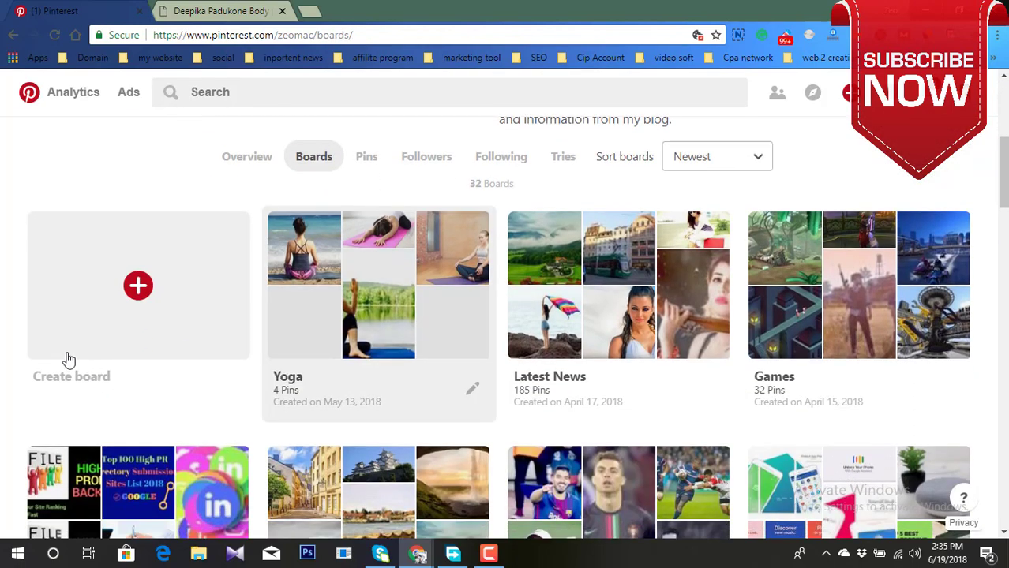
- Open the Create board form to examine its name and secret options, and close it without creating a board
{"action": "left_click", "coordinate": [138, 289]}
{"action": "left_click", "coordinate": [410, 264]}
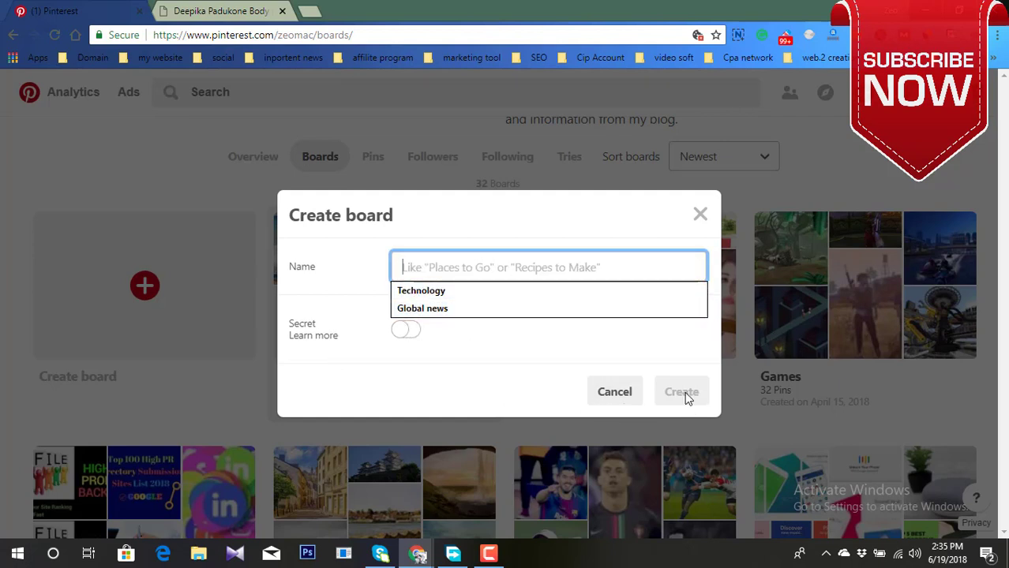
{"action": "left_click", "coordinate": [701, 215]}
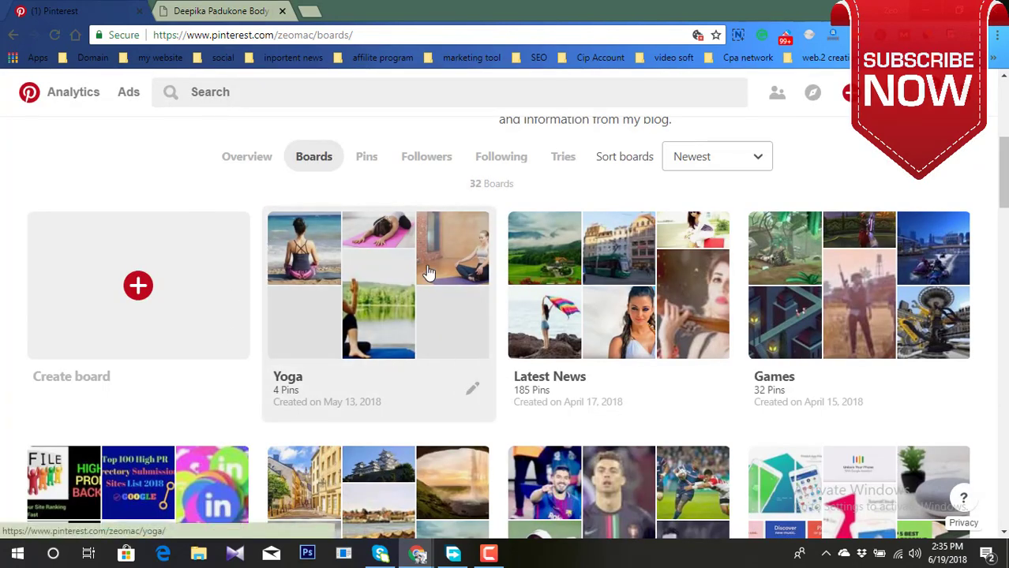
- Look through the existing boards and check the Deepika Padukone article against their topics
{"action": "scroll", "coordinate": [349, 412], "scroll_direction": "down", "scroll_amount": 2}
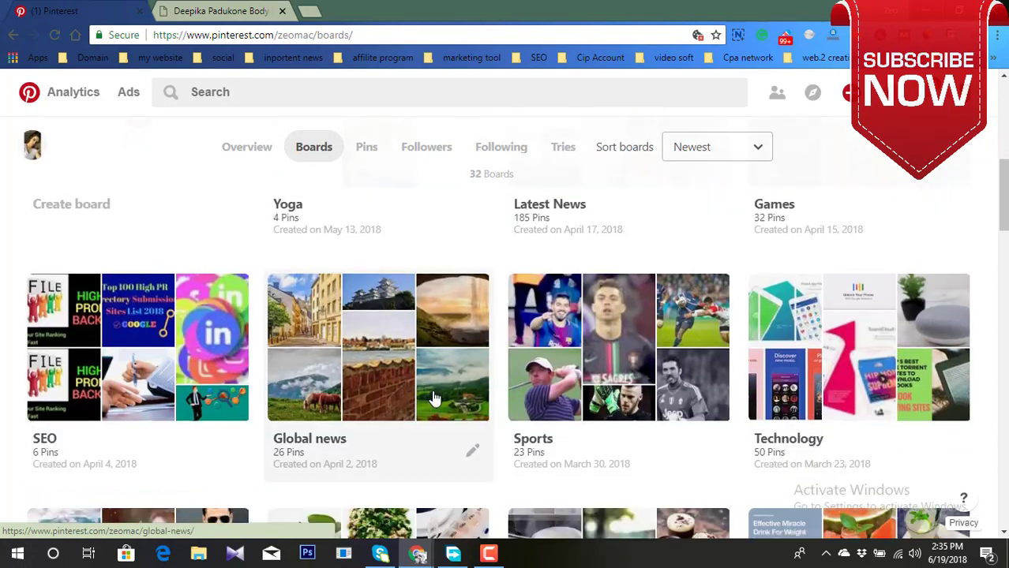
{"action": "scroll", "coordinate": [432, 397], "scroll_direction": "up", "scroll_amount": 1}
{"action": "scroll", "coordinate": [422, 386], "scroll_direction": "up", "scroll_amount": 3}
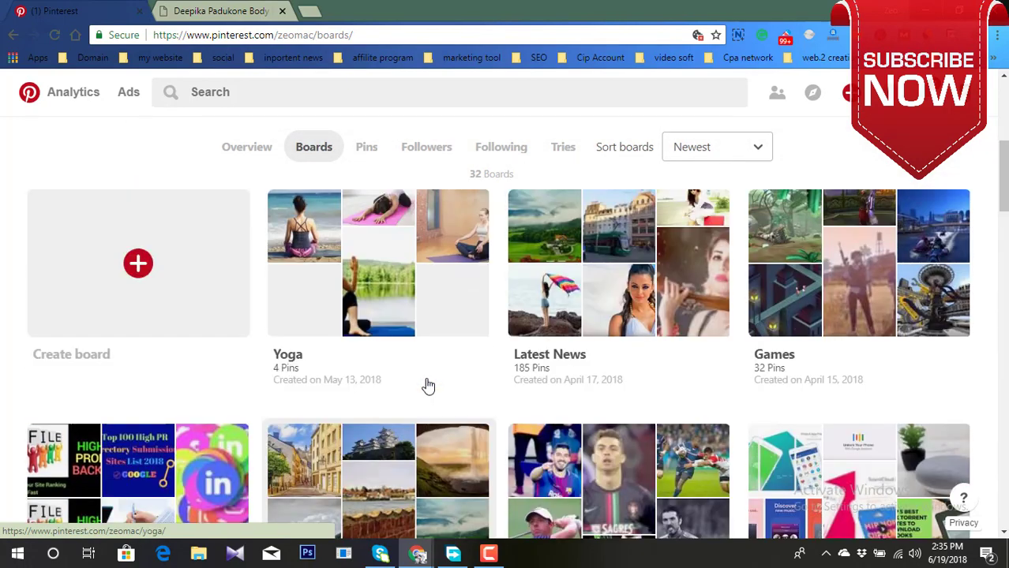
{"action": "left_click", "coordinate": [224, 10]}
{"action": "scroll", "coordinate": [559, 319], "scroll_direction": "up", "scroll_amount": 1}
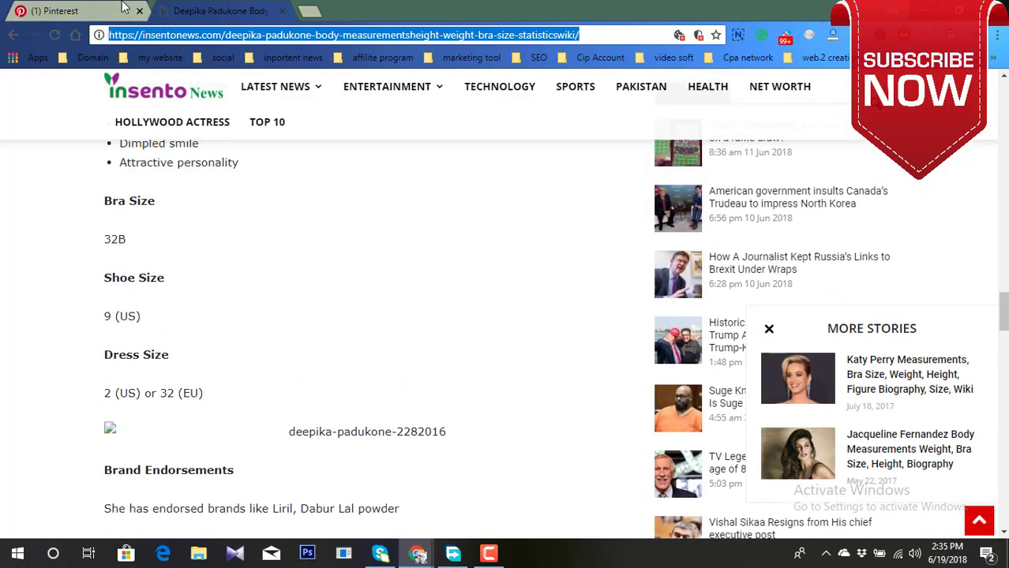
{"action": "key", "text": "ctrl+Tab"}
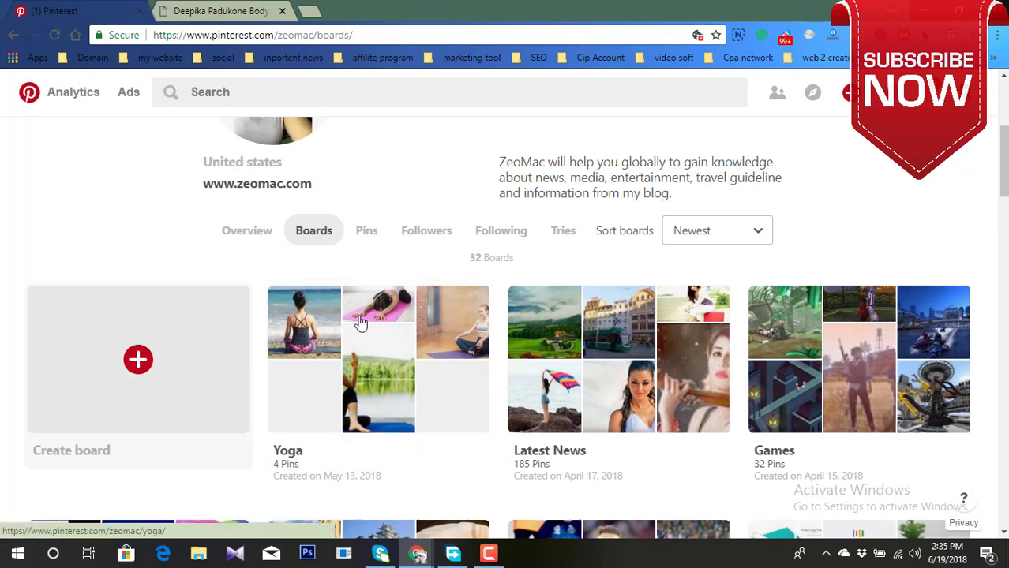
- Copy the web address of the Deepika Padukone article and return to the Pinterest boards page
{"action": "left_click", "coordinate": [239, 9]}
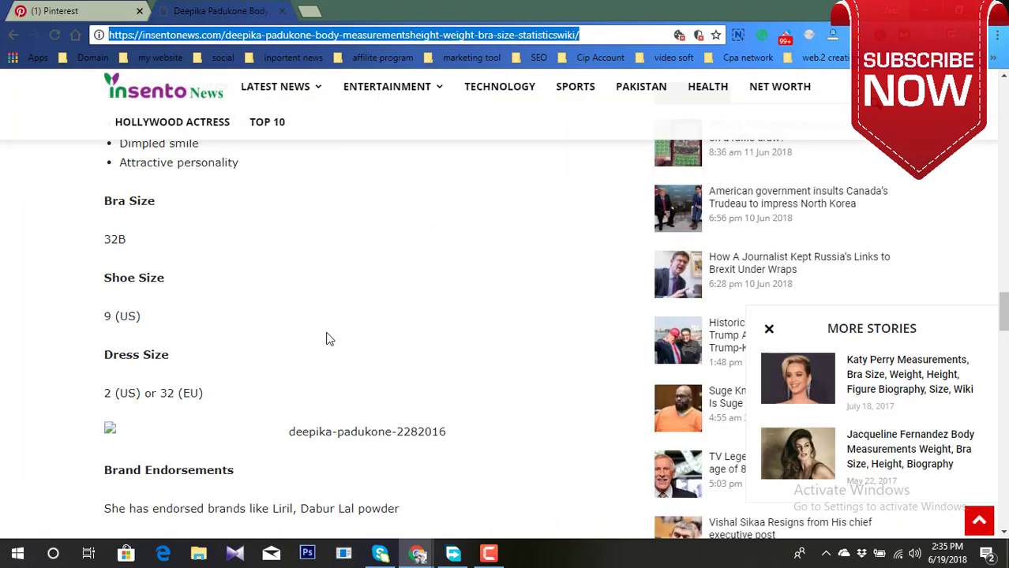
{"action": "scroll", "coordinate": [335, 347], "scroll_direction": "up", "scroll_amount": 10}
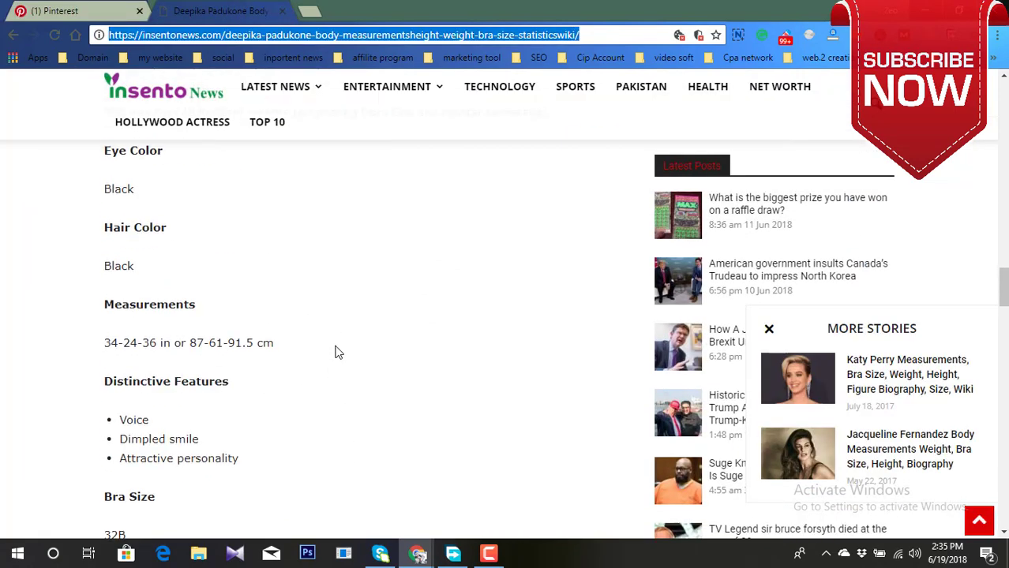
{"action": "right_click", "coordinate": [395, 38]}
{"action": "left_click", "coordinate": [411, 86]}
{"action": "key", "text": "ctrl+Tab"}
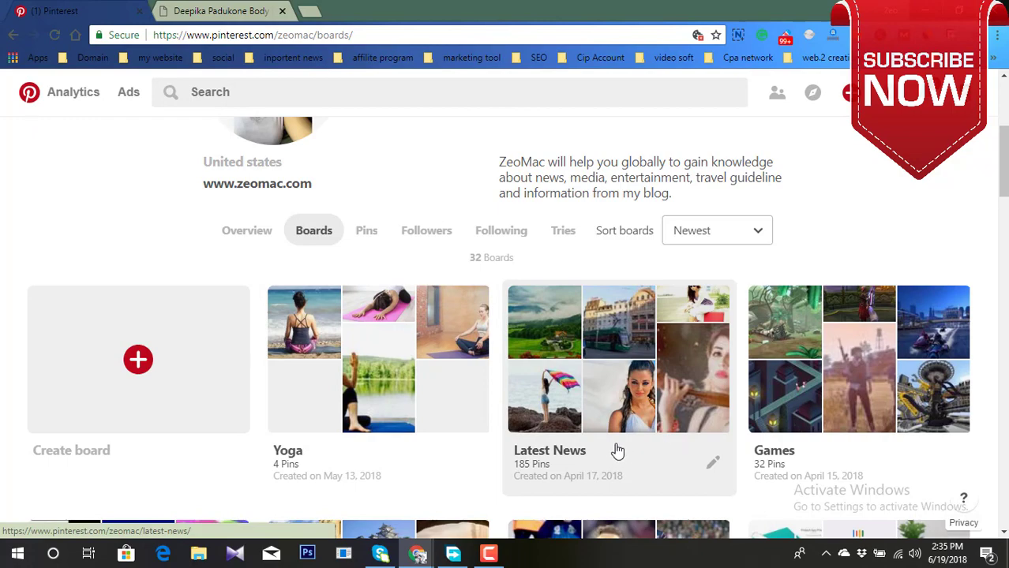
- Look through the profile's boards, including SEO, Global news, Sports and Technology
{"action": "scroll", "coordinate": [617, 451], "scroll_direction": "down", "scroll_amount": 6}
{"action": "scroll", "coordinate": [628, 462], "scroll_direction": "up", "scroll_amount": 9}
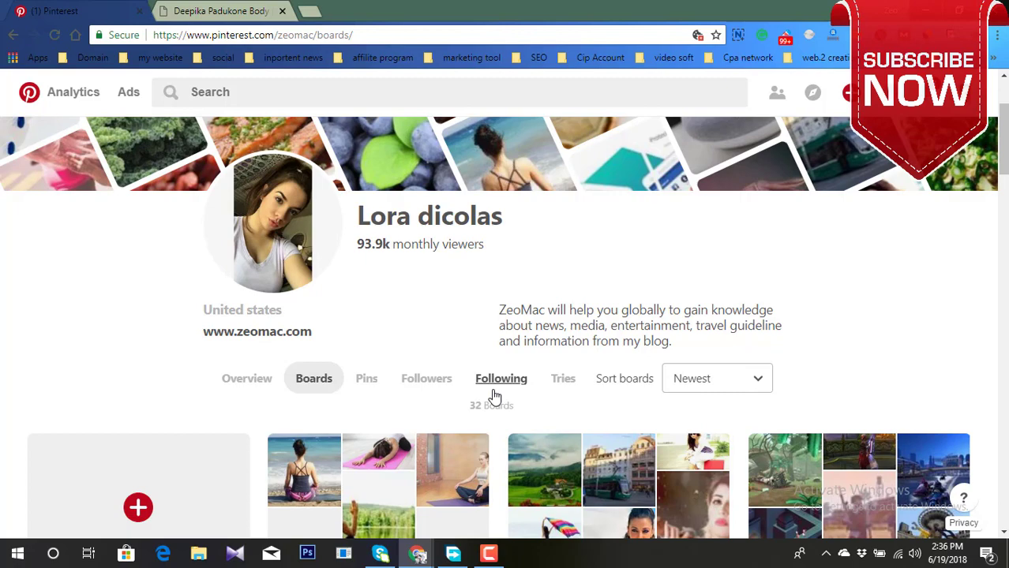
{"action": "scroll", "coordinate": [743, 284], "scroll_direction": "down", "scroll_amount": 5}
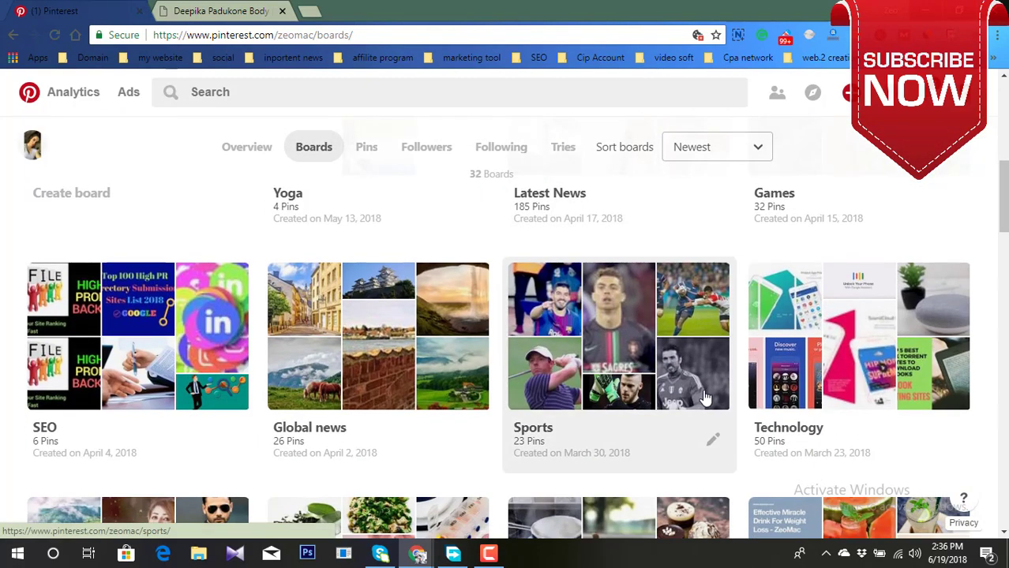
{"action": "scroll", "coordinate": [705, 397], "scroll_direction": "up", "scroll_amount": 5}
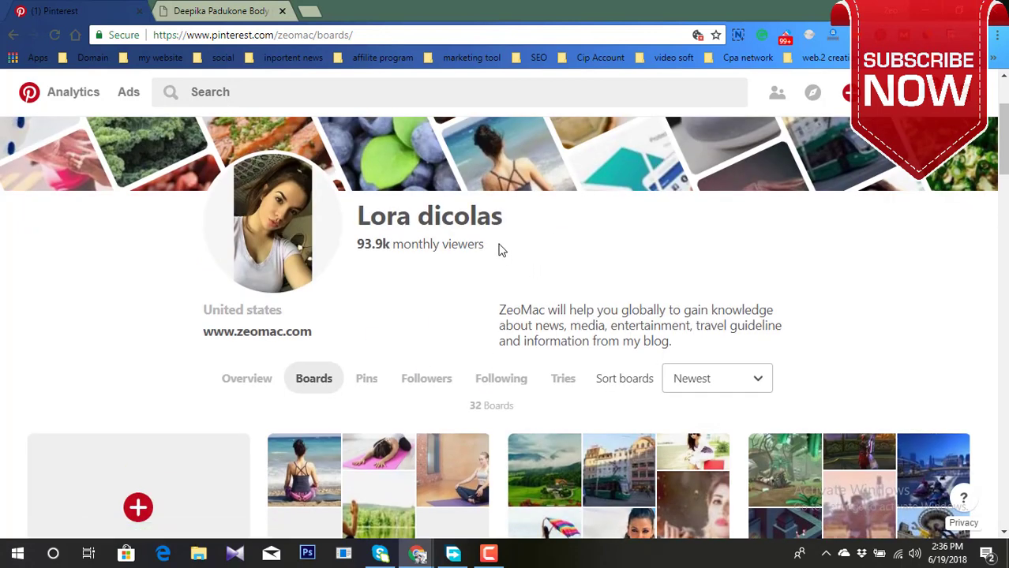
- Highlight the profile's monthly viewers figure and look over the profile header and newest boards
{"action": "left_click_drag", "start_coordinate": [499, 249], "coordinate": [353, 235]}
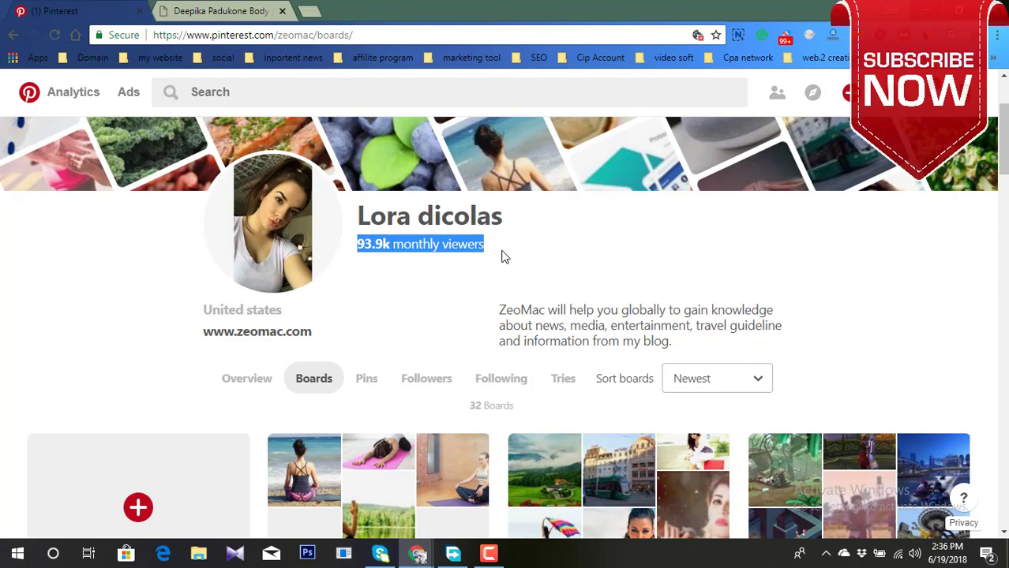
{"action": "scroll", "coordinate": [469, 202], "scroll_direction": "down", "scroll_amount": 2}
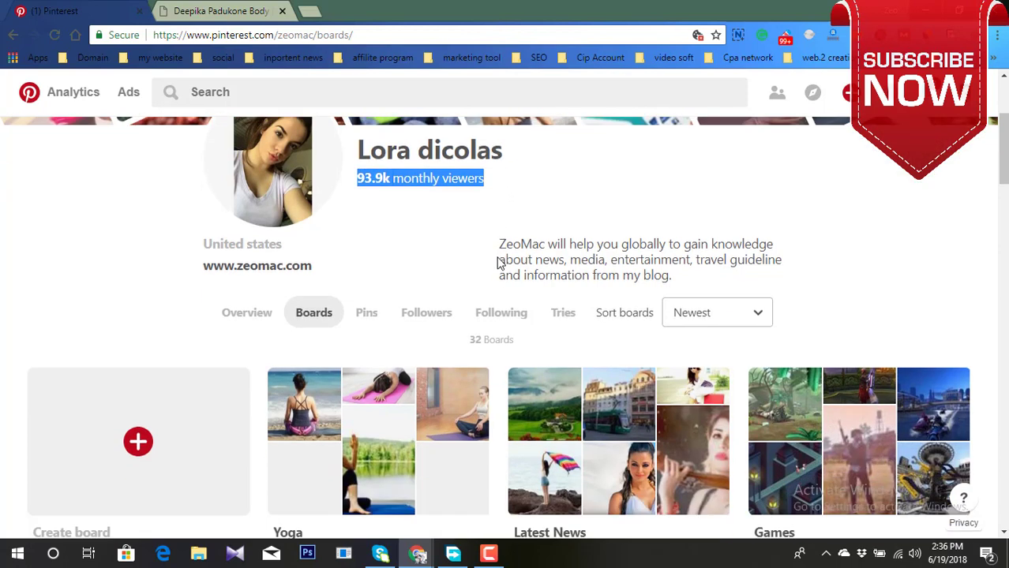
{"action": "scroll", "coordinate": [468, 272], "scroll_direction": "up", "scroll_amount": 3}
{"action": "scroll", "coordinate": [652, 273], "scroll_direction": "up", "scroll_amount": 1}
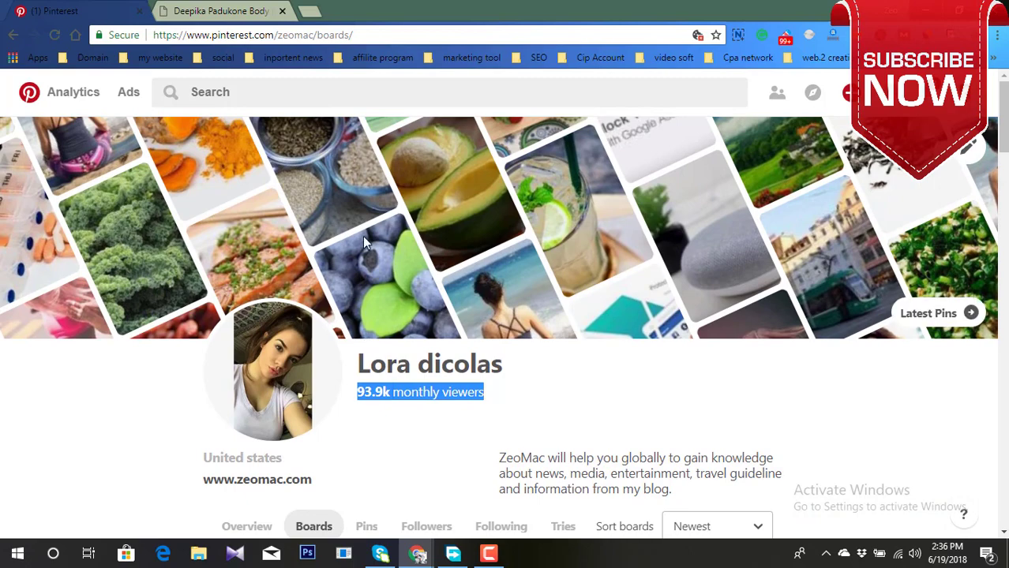
{"action": "scroll", "coordinate": [446, 286], "scroll_direction": "down", "scroll_amount": 1}
{"action": "scroll", "coordinate": [447, 280], "scroll_direction": "up", "scroll_amount": 1}
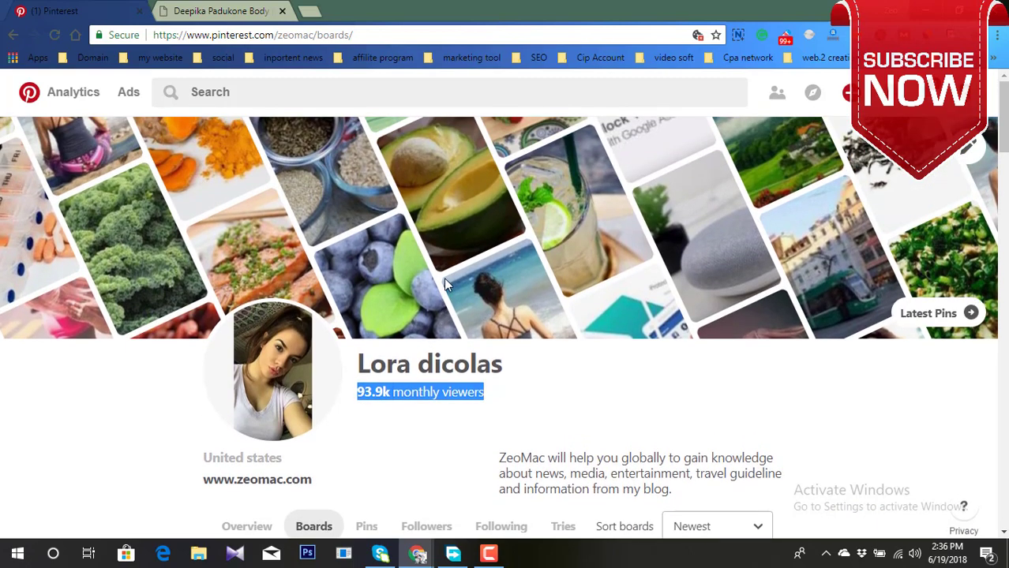
{"action": "scroll", "coordinate": [445, 281], "scroll_direction": "down", "scroll_amount": 2}
{"action": "scroll", "coordinate": [447, 281], "scroll_direction": "down", "scroll_amount": 2}
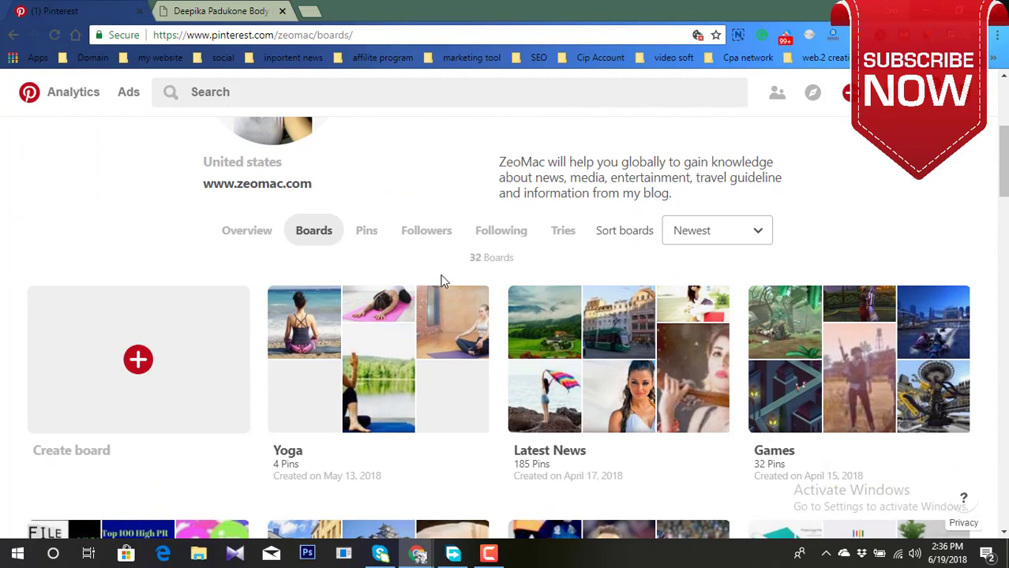
{"action": "scroll", "coordinate": [442, 281], "scroll_direction": "up", "scroll_amount": 3}
{"action": "scroll", "coordinate": [508, 318], "scroll_direction": "down", "scroll_amount": 3}
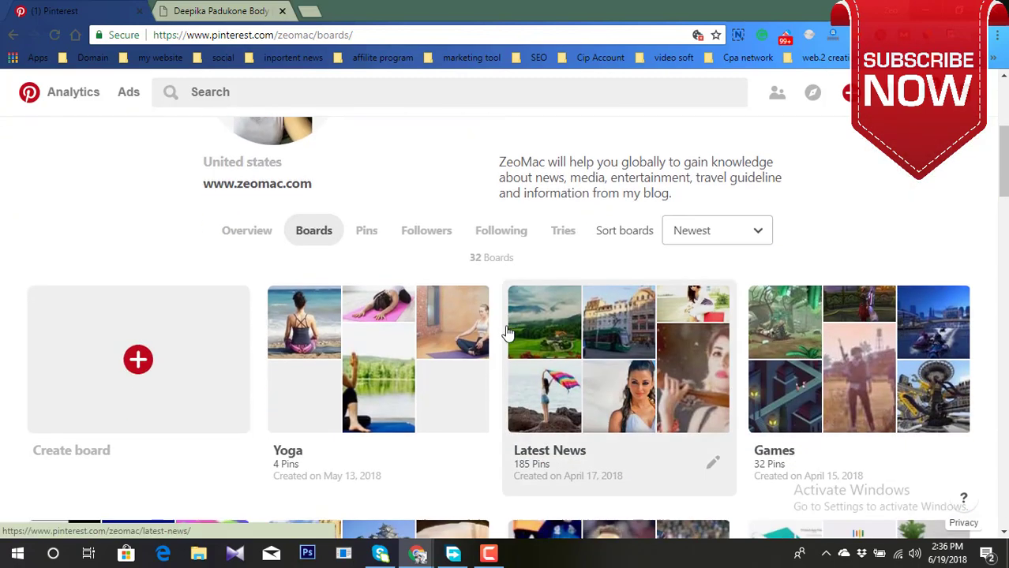
- Look through the profile's boards from Yoga and Latest News down to Health & Fitness and the weight-loss boards
{"action": "scroll", "coordinate": [509, 331], "scroll_direction": "up", "scroll_amount": 3}
{"action": "scroll", "coordinate": [477, 383], "scroll_direction": "down", "scroll_amount": 5}
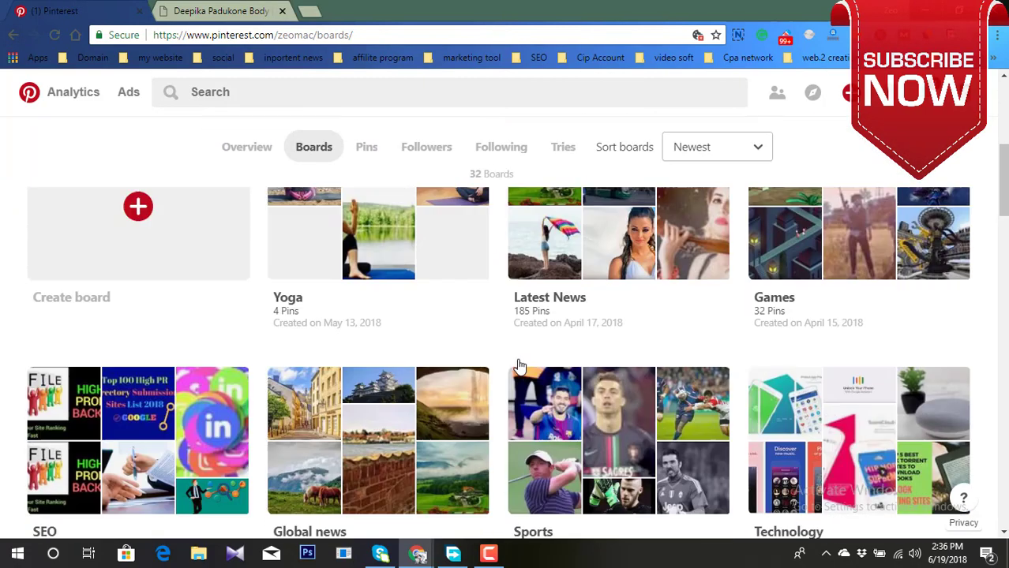
{"action": "scroll", "coordinate": [519, 366], "scroll_direction": "down", "scroll_amount": 4}
{"action": "scroll", "coordinate": [316, 310], "scroll_direction": "up", "scroll_amount": 2}
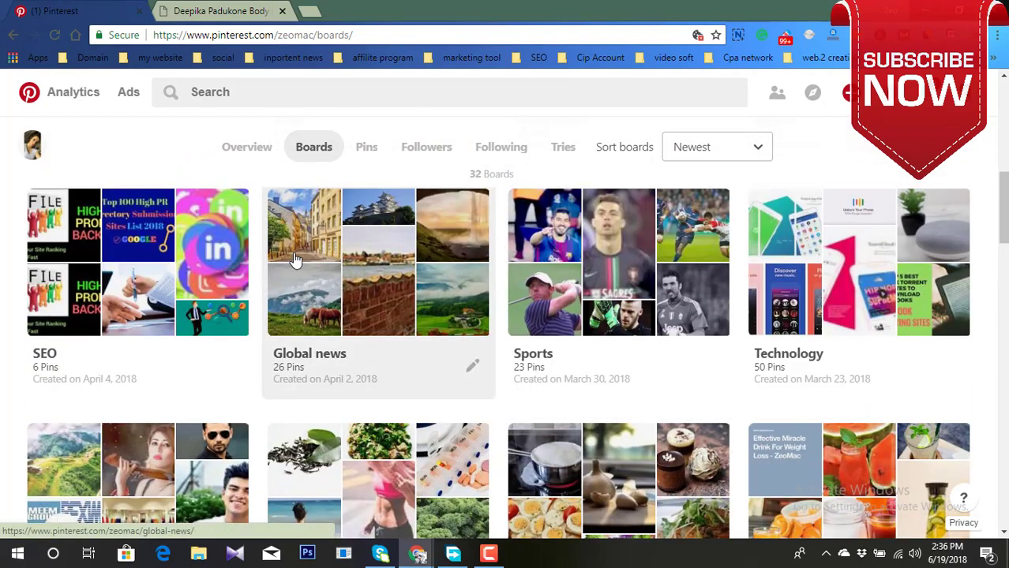
{"action": "scroll", "coordinate": [294, 260], "scroll_direction": "down", "scroll_amount": 5}
{"action": "scroll", "coordinate": [513, 379], "scroll_direction": "up", "scroll_amount": 3}
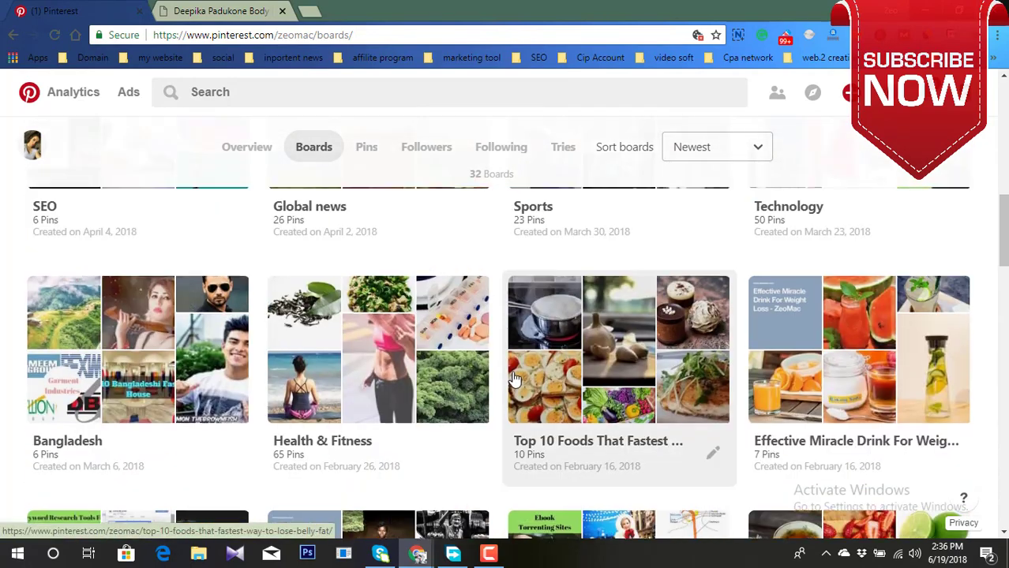
{"action": "scroll", "coordinate": [474, 276], "scroll_direction": "up", "scroll_amount": 5}
- Open the Digital Photography for Moms profile from the list of followed people and examine its latest pins
{"action": "left_click", "coordinate": [500, 378]}
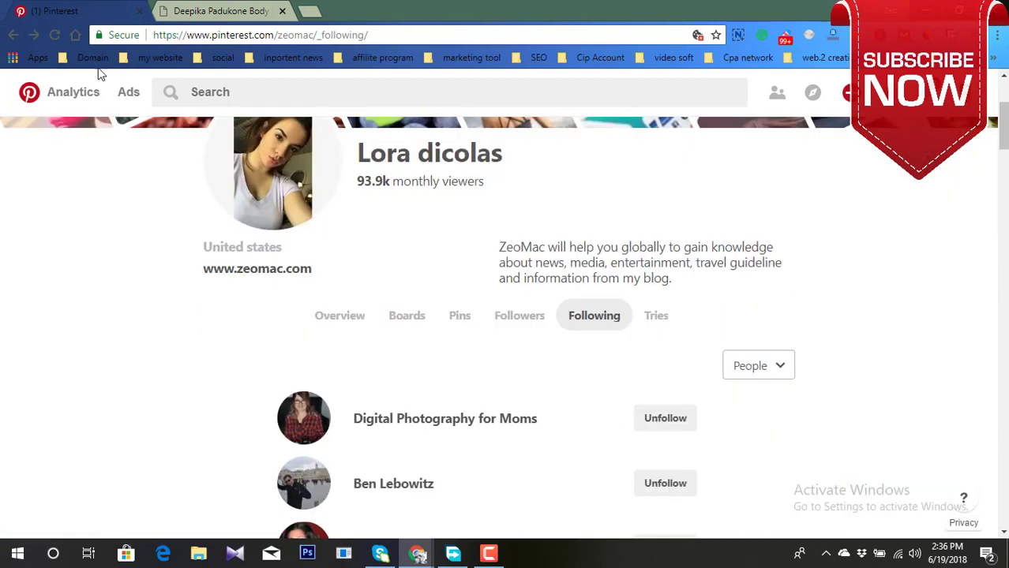
{"action": "scroll", "coordinate": [446, 355], "scroll_direction": "down", "scroll_amount": 3}
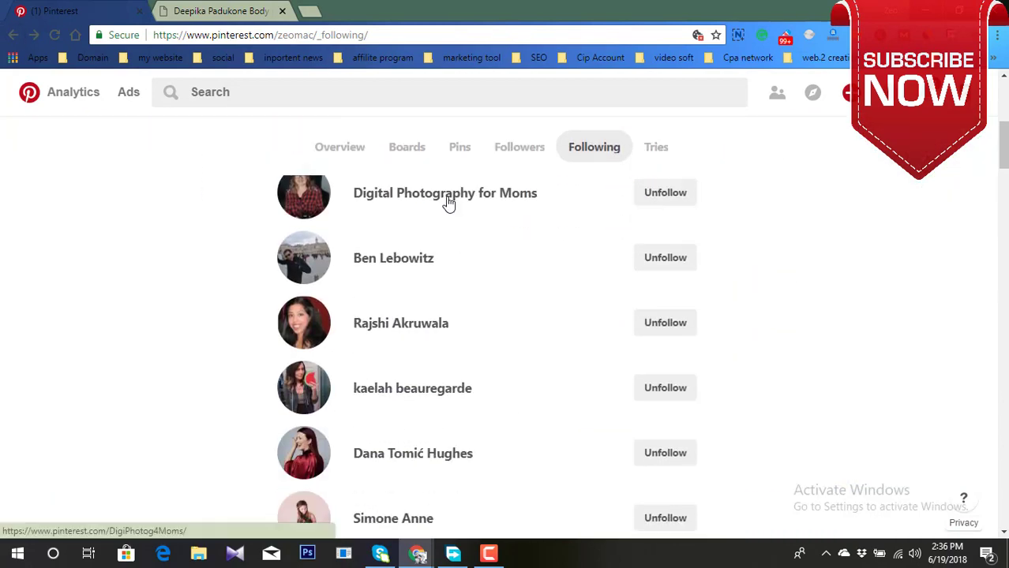
{"action": "left_click", "coordinate": [447, 198]}
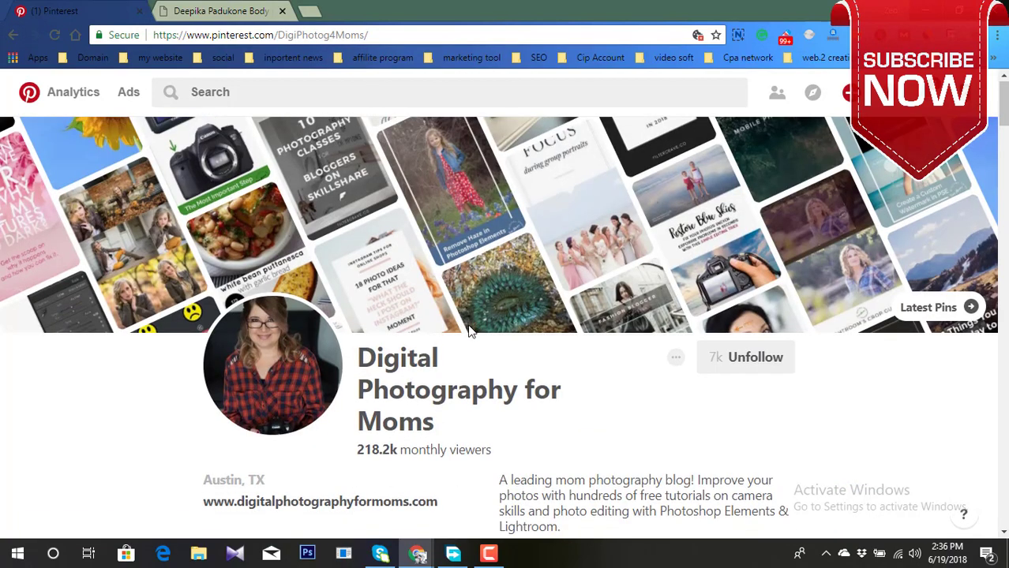
{"action": "scroll", "coordinate": [468, 330], "scroll_direction": "down", "scroll_amount": 10}
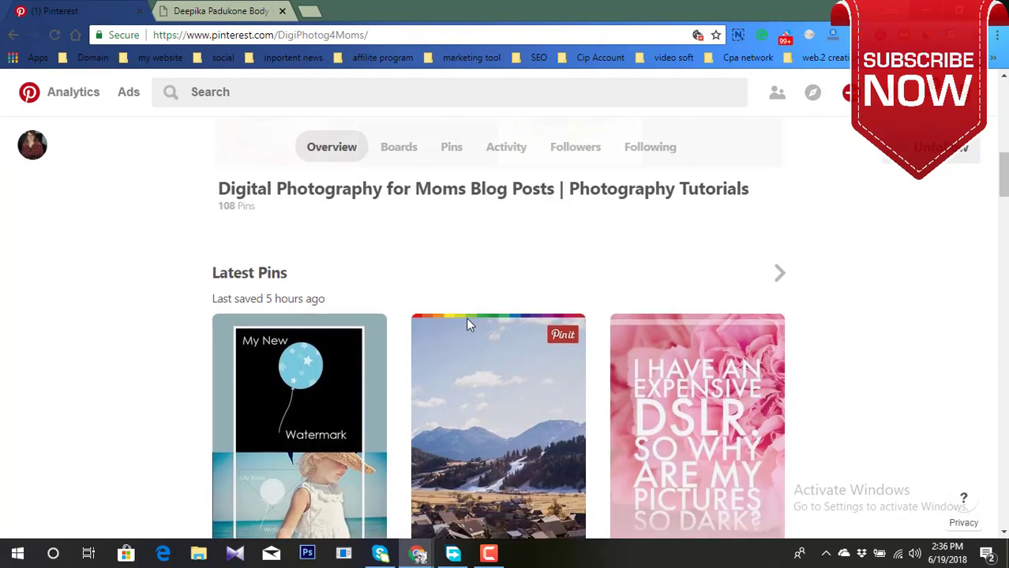
{"action": "scroll", "coordinate": [466, 320], "scroll_direction": "down", "scroll_amount": 4}
{"action": "scroll", "coordinate": [442, 284], "scroll_direction": "up", "scroll_amount": 2}
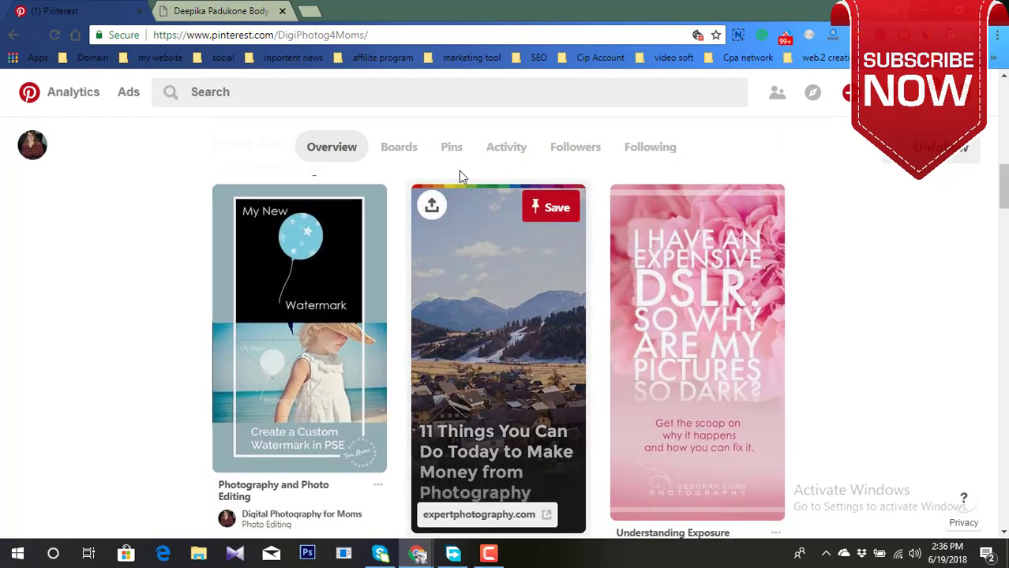
{"action": "scroll", "coordinate": [544, 474], "scroll_direction": "down", "scroll_amount": 1}
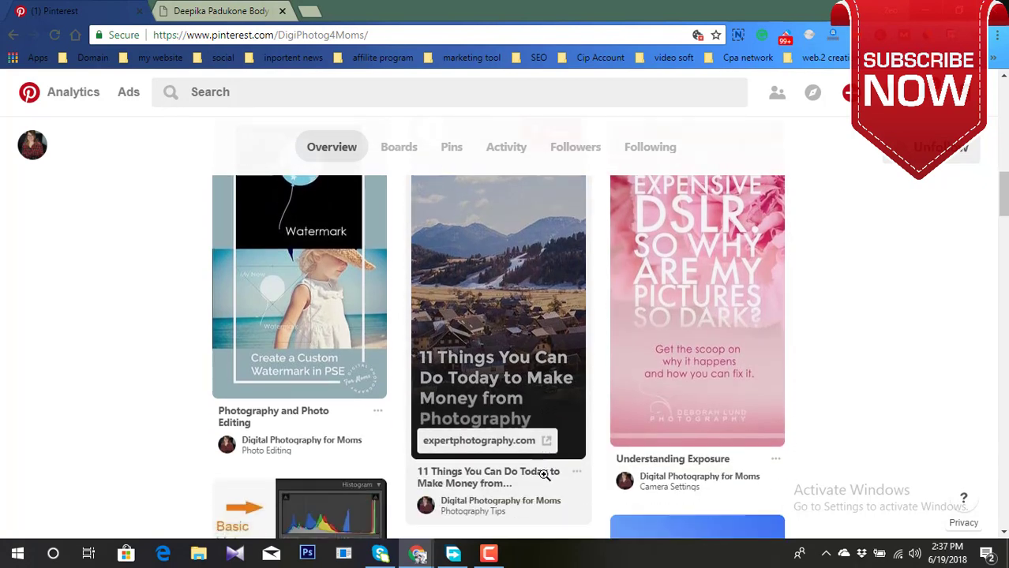
{"action": "scroll", "coordinate": [544, 474], "scroll_direction": "up", "scroll_amount": 2}
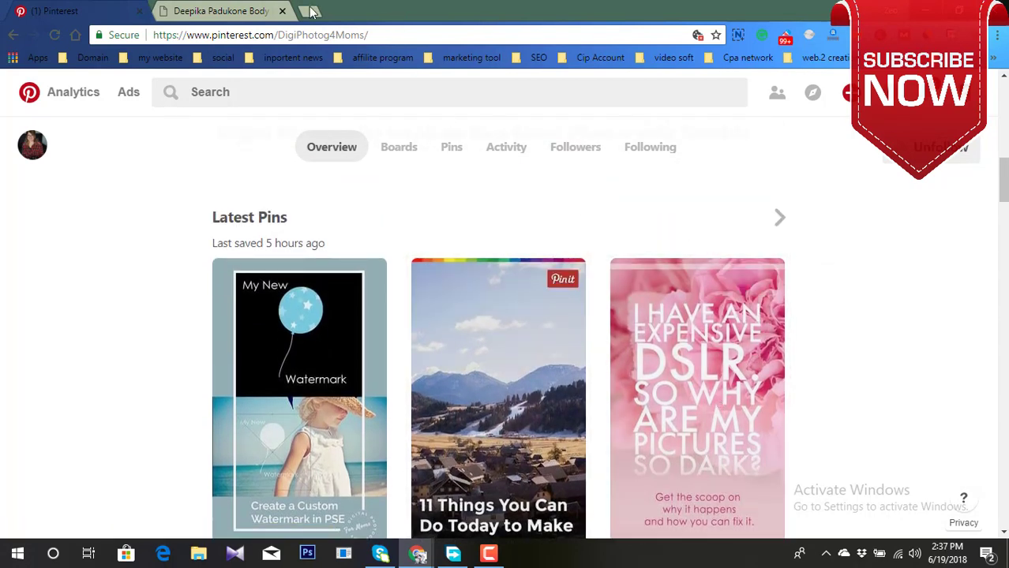
- Open canva.com in a new browser tab
{"action": "left_click", "coordinate": [310, 11]}
{"action": "type", "text": "canv"}
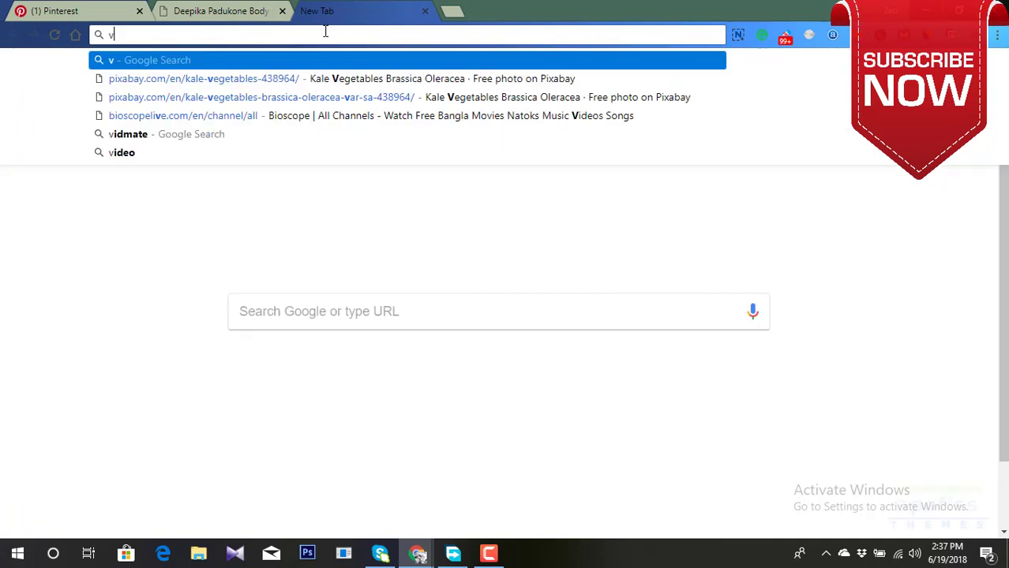
{"action": "type", "text": "a"}
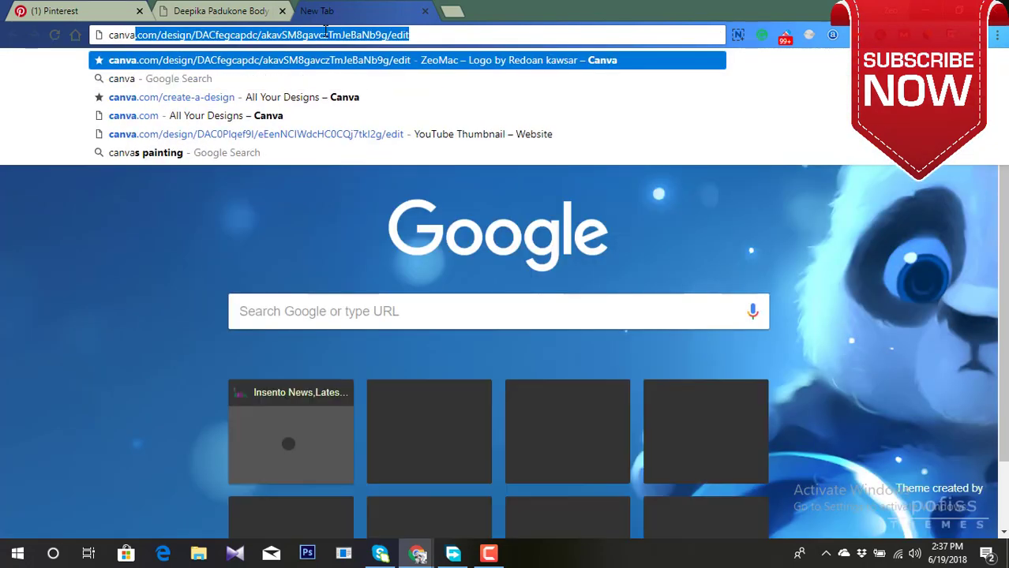
{"action": "type", "text": "a"}
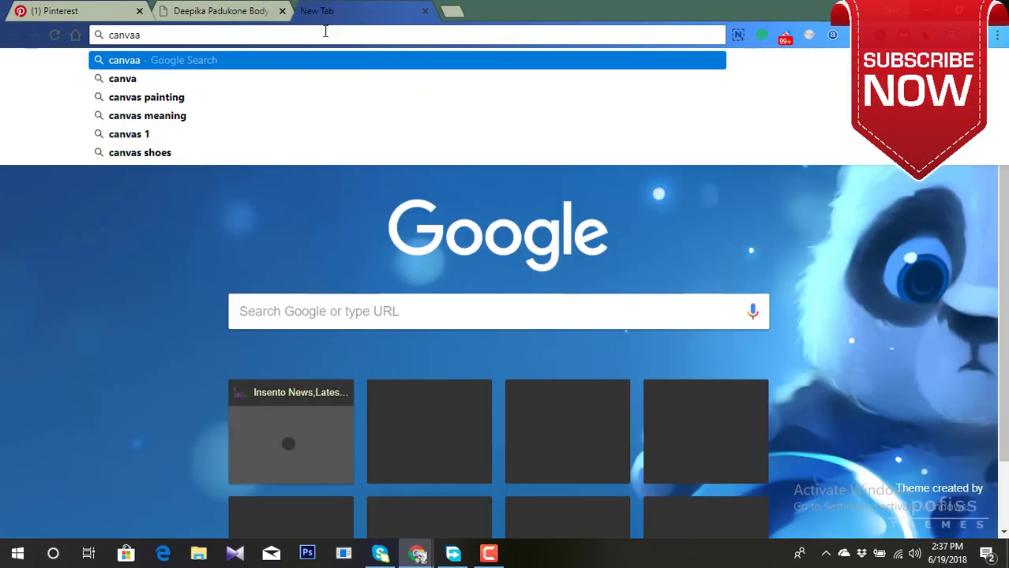
{"action": "key", "text": "BackSpace"}
{"action": "type", "text": ".com"}
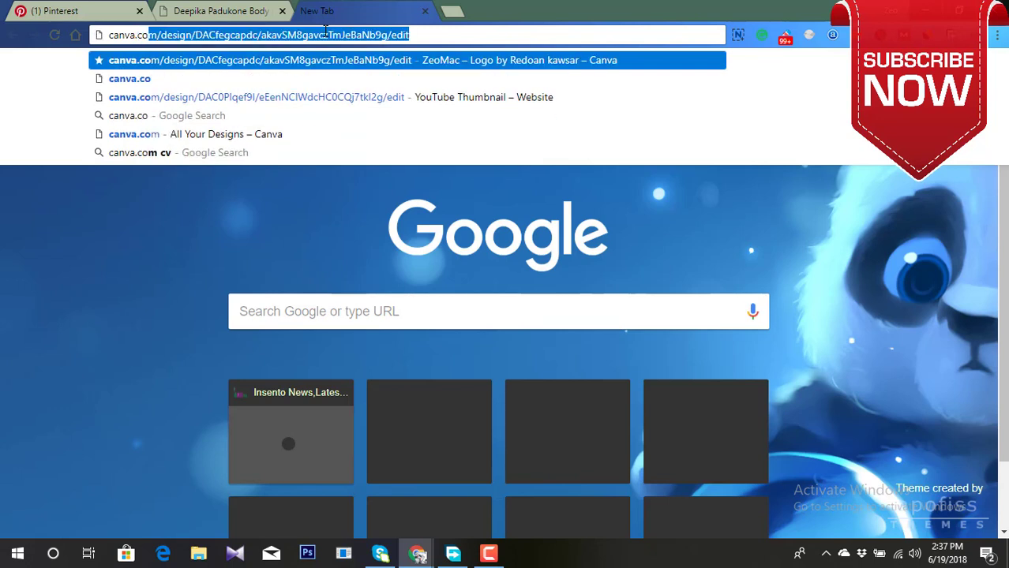
{"action": "key", "text": "Return"}
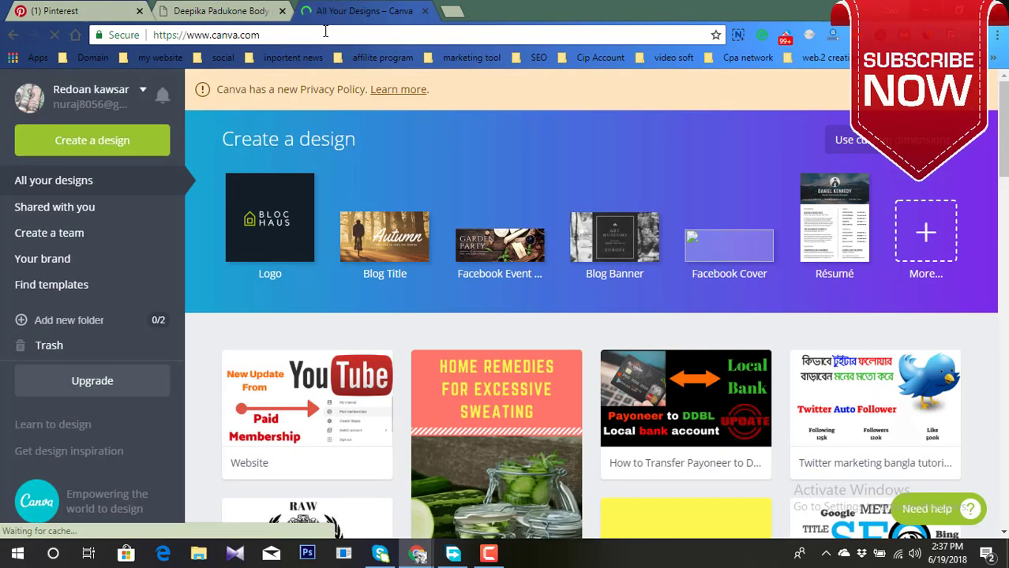
- Look through the existing designs in the Canva account
{"action": "scroll", "coordinate": [590, 286], "scroll_direction": "down", "scroll_amount": 10}
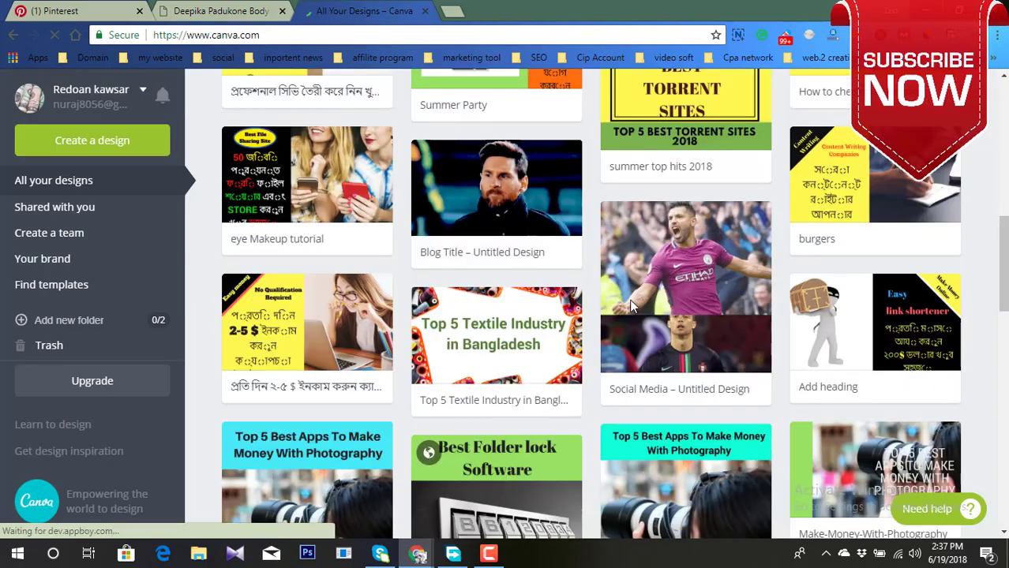
{"action": "scroll", "coordinate": [644, 306], "scroll_direction": "down", "scroll_amount": 8}
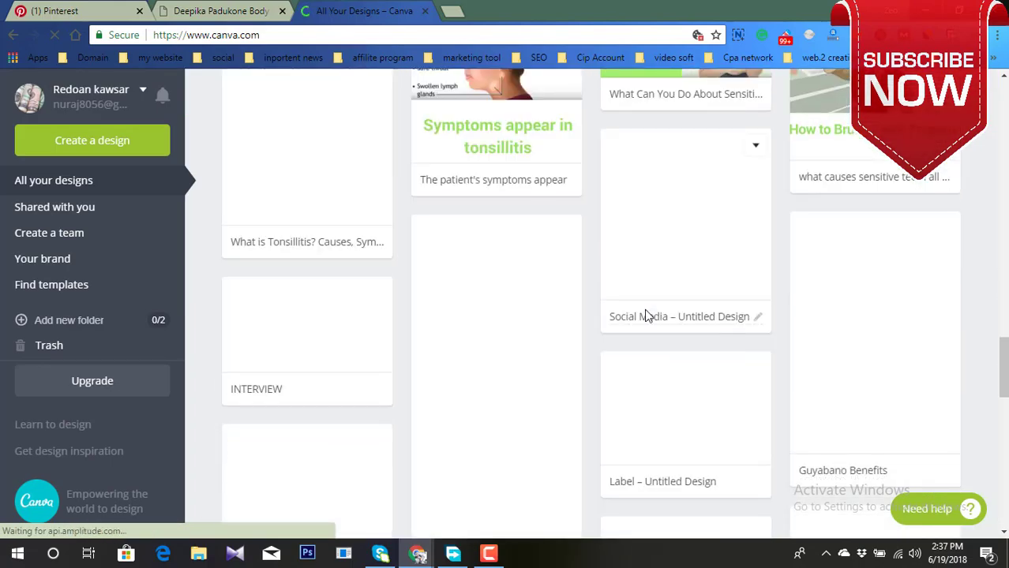
{"action": "scroll", "coordinate": [616, 299], "scroll_direction": "up", "scroll_amount": 15}
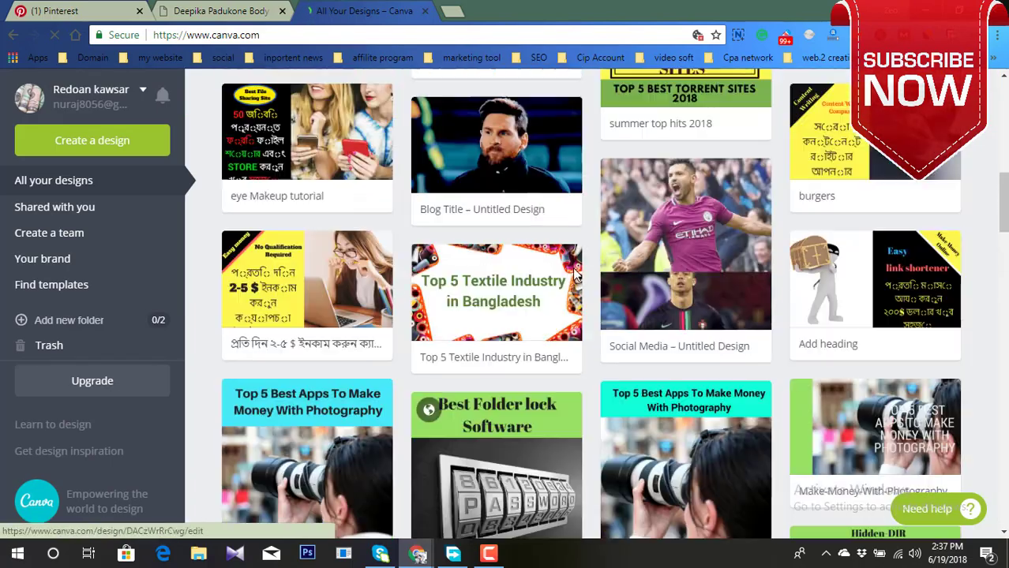
{"action": "scroll", "coordinate": [567, 280], "scroll_direction": "up", "scroll_amount": 5}
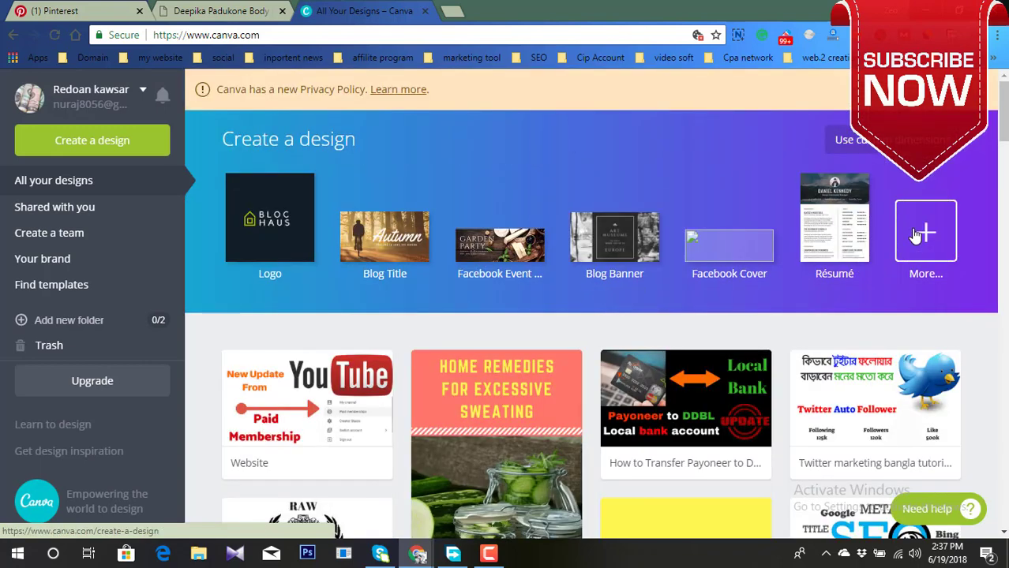
- Create a new Canva design of the Pinterest Graphic type, 735 px × 1102 px, from the social media posts category
{"action": "left_click", "coordinate": [914, 230]}
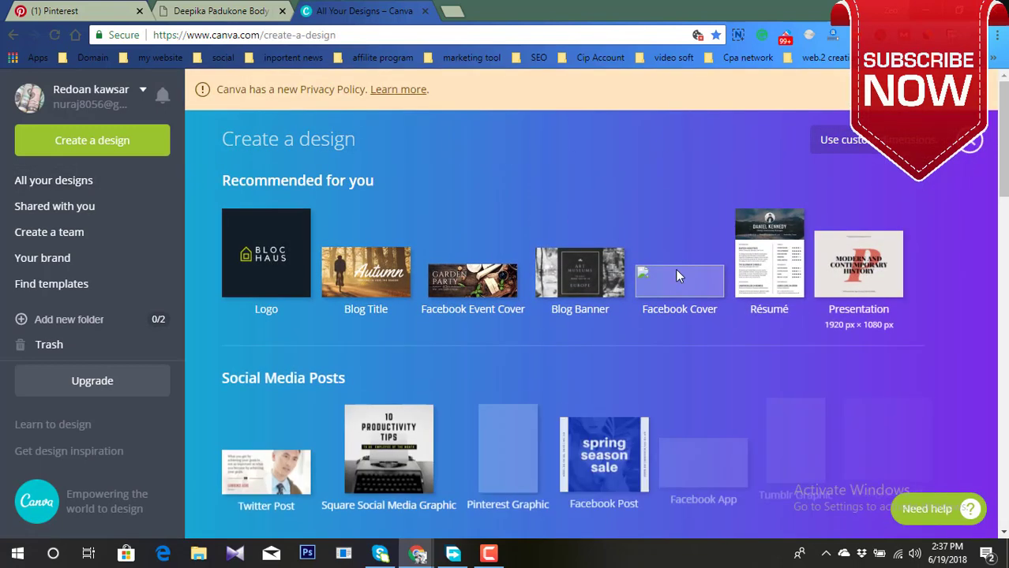
{"action": "scroll", "coordinate": [491, 347], "scroll_direction": "down", "scroll_amount": 3}
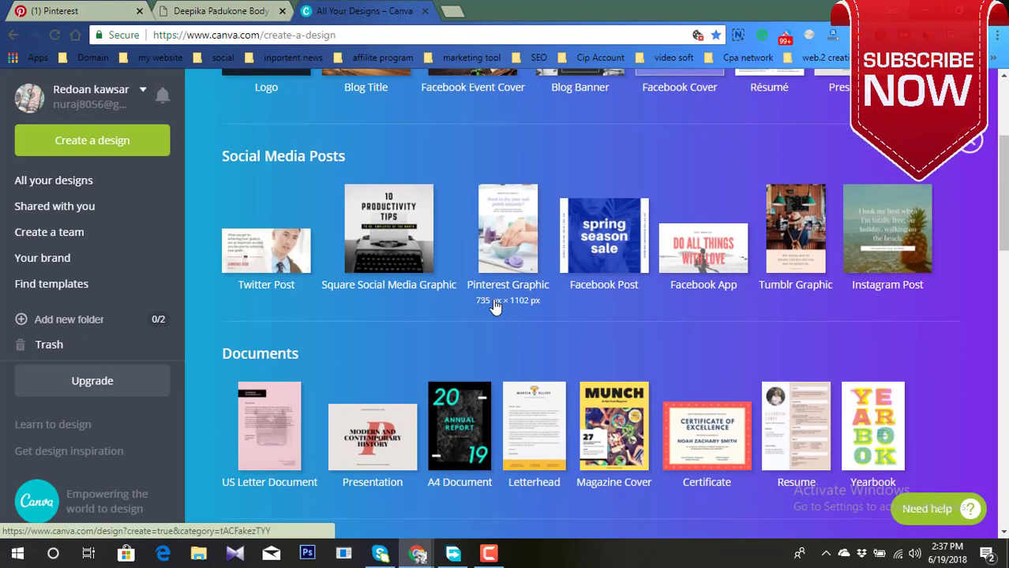
{"action": "left_click", "coordinate": [499, 234]}
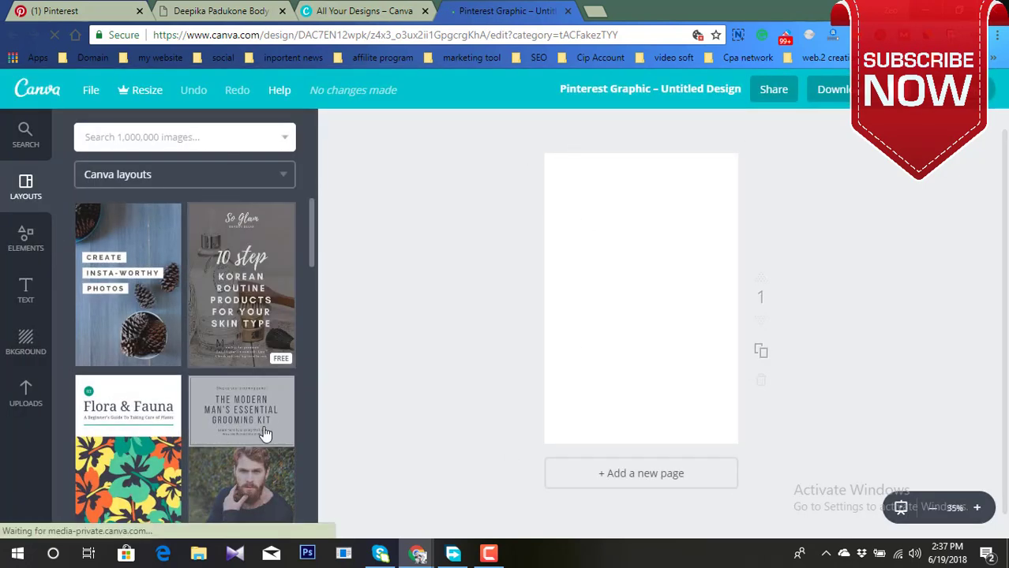
- Browse the Canva layouts offered for the blank Pinterest graphic, looking at the tall pin designs
{"action": "scroll", "coordinate": [266, 426], "scroll_direction": "down", "scroll_amount": 2}
{"action": "scroll", "coordinate": [269, 424], "scroll_direction": "down", "scroll_amount": 3}
{"action": "scroll", "coordinate": [269, 424], "scroll_direction": "up", "scroll_amount": 3}
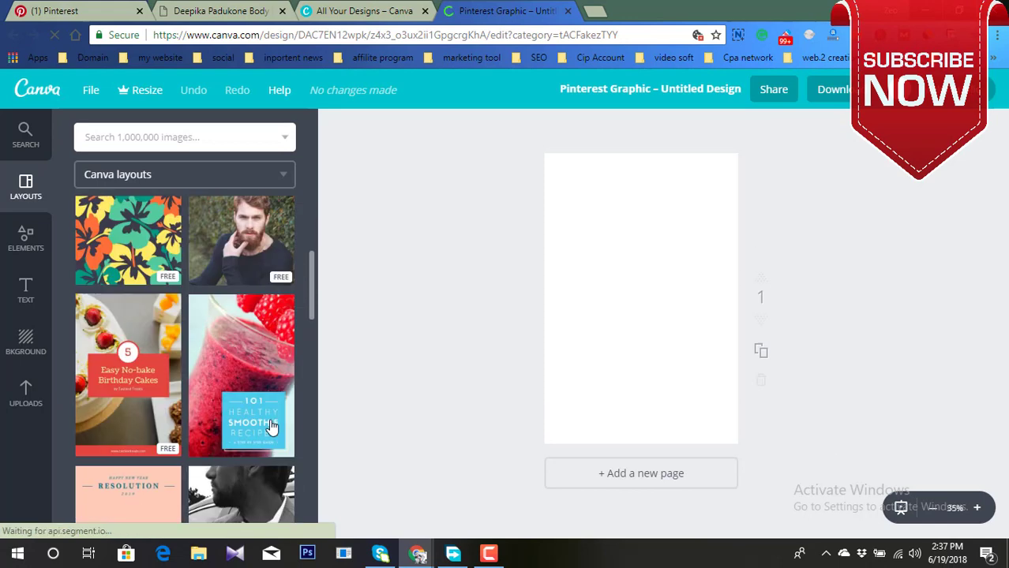
{"action": "scroll", "coordinate": [261, 359], "scroll_direction": "up", "scroll_amount": 1}
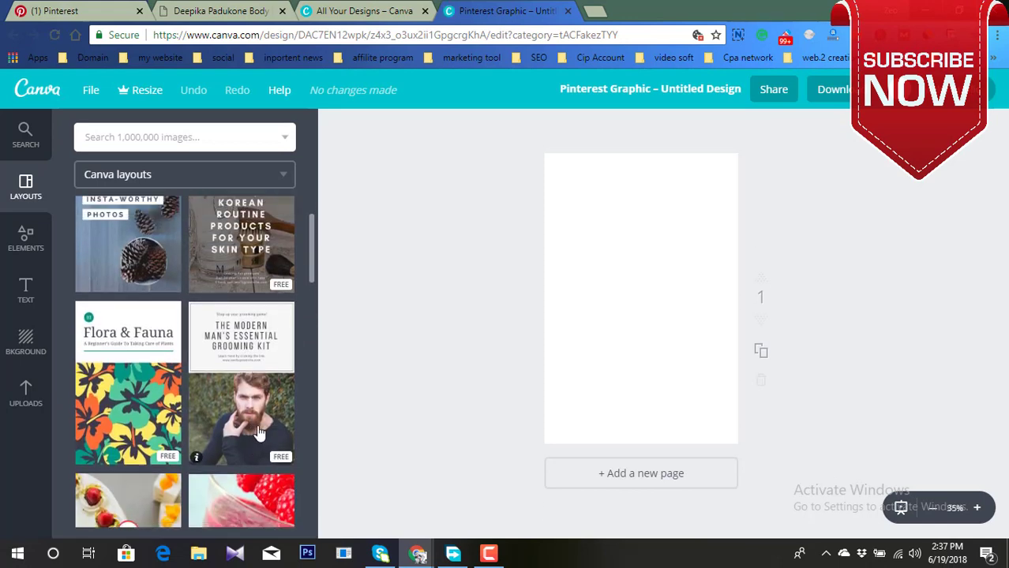
{"action": "scroll", "coordinate": [269, 378], "scroll_direction": "down", "scroll_amount": 2}
{"action": "scroll", "coordinate": [271, 395], "scroll_direction": "up", "scroll_amount": 3}
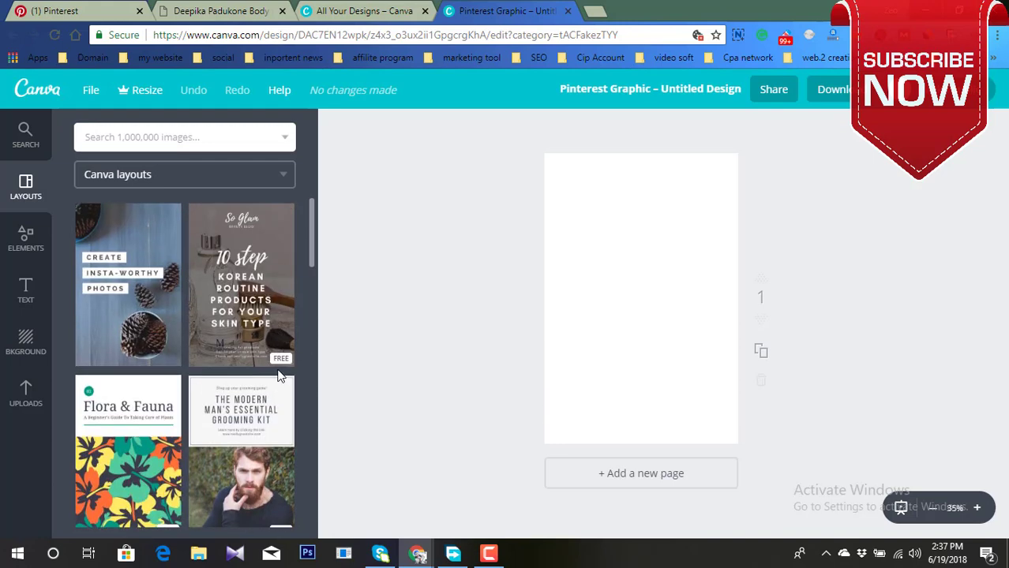
{"action": "scroll", "coordinate": [275, 438], "scroll_direction": "down", "scroll_amount": 2}
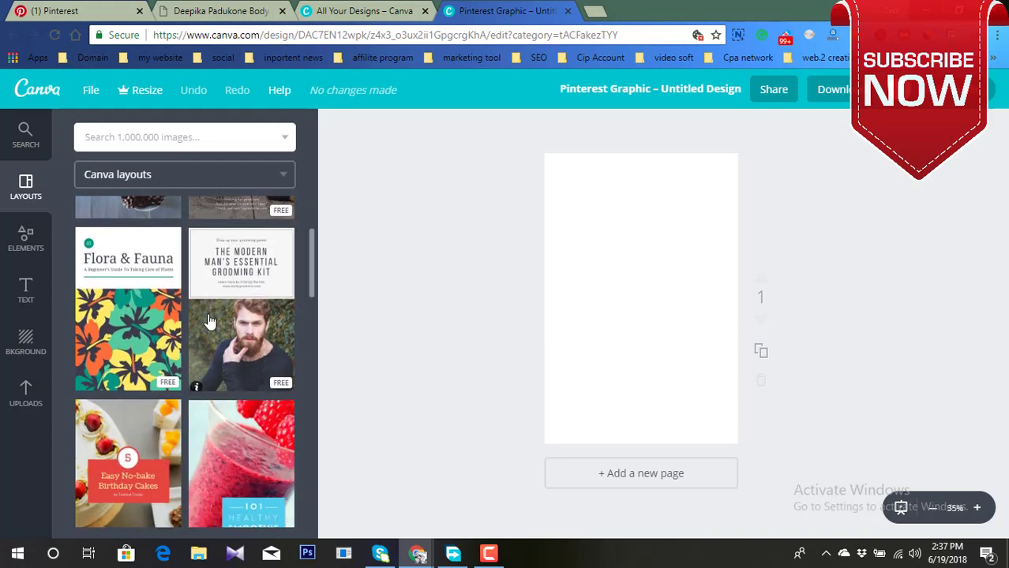
{"action": "scroll", "coordinate": [211, 322], "scroll_direction": "down", "scroll_amount": 2}
{"action": "scroll", "coordinate": [211, 322], "scroll_direction": "down", "scroll_amount": 5}
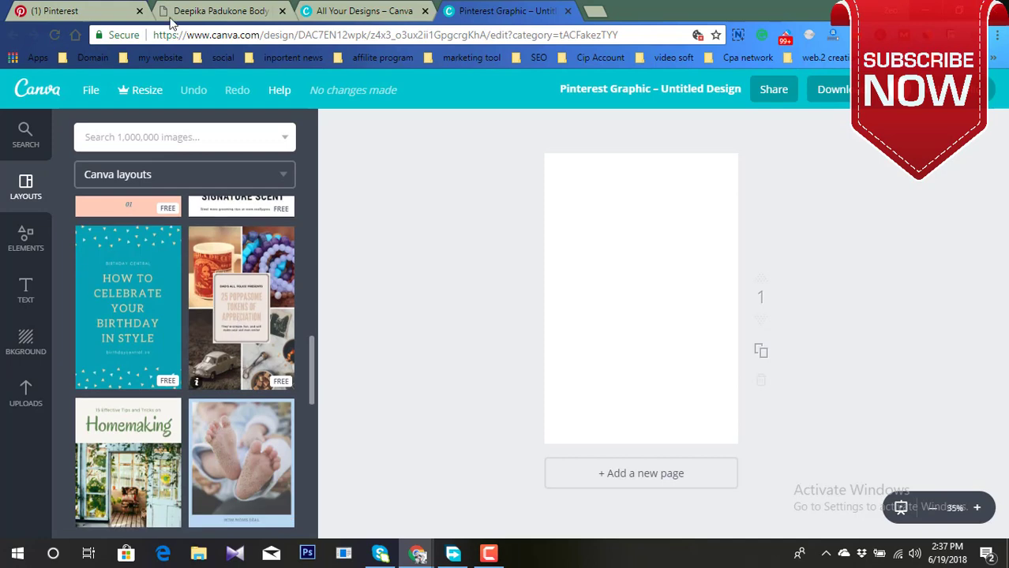
- Return to the Digital Photography for Moms profile on Pinterest and examine its header, monthly viewers and featured board
{"action": "left_click", "coordinate": [79, 11]}
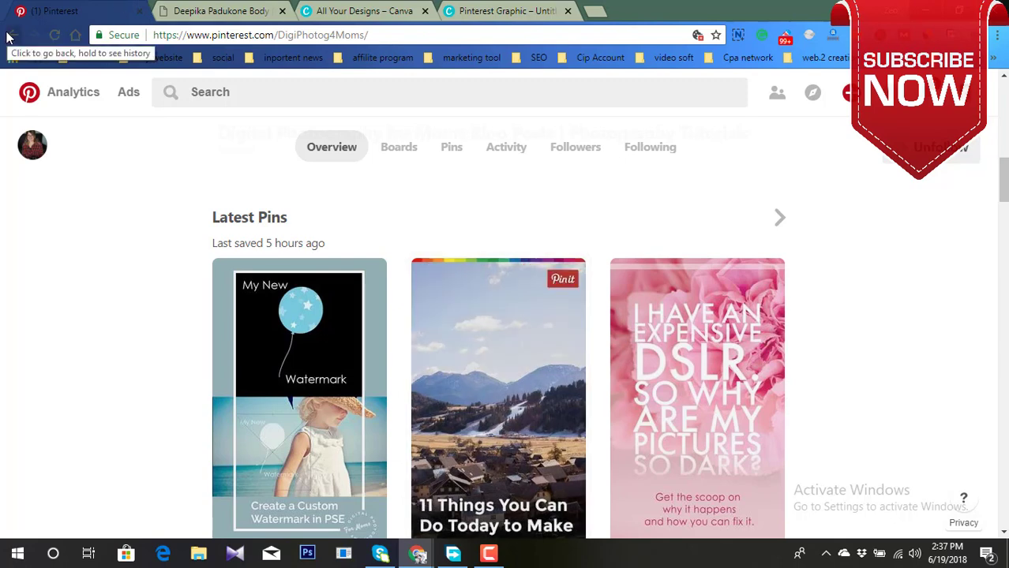
{"action": "scroll", "coordinate": [511, 320], "scroll_direction": "up", "scroll_amount": 3}
{"action": "scroll", "coordinate": [512, 319], "scroll_direction": "up", "scroll_amount": 6}
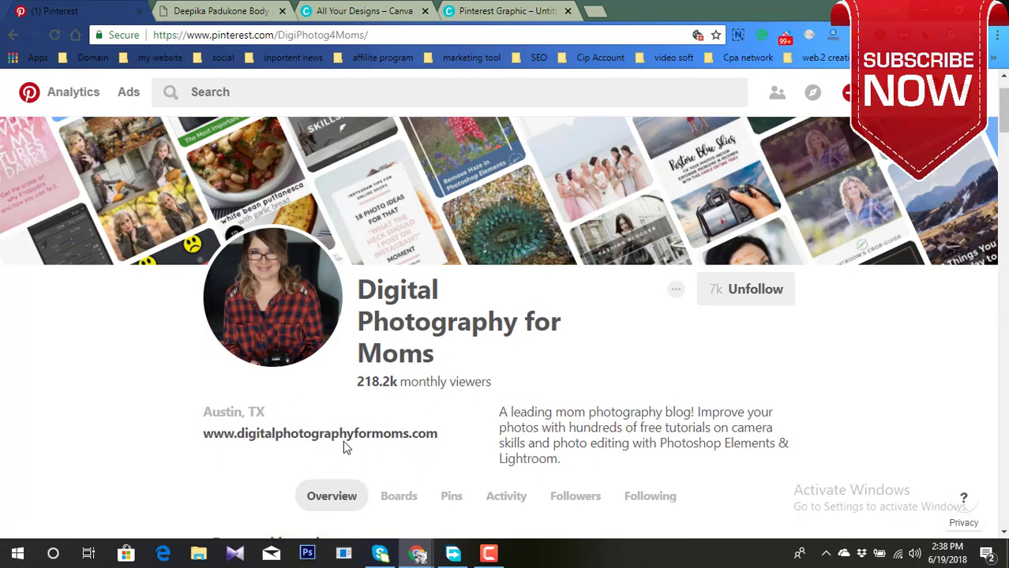
{"action": "scroll", "coordinate": [337, 435], "scroll_direction": "down", "scroll_amount": 3}
{"action": "scroll", "coordinate": [478, 428], "scroll_direction": "down", "scroll_amount": 4}
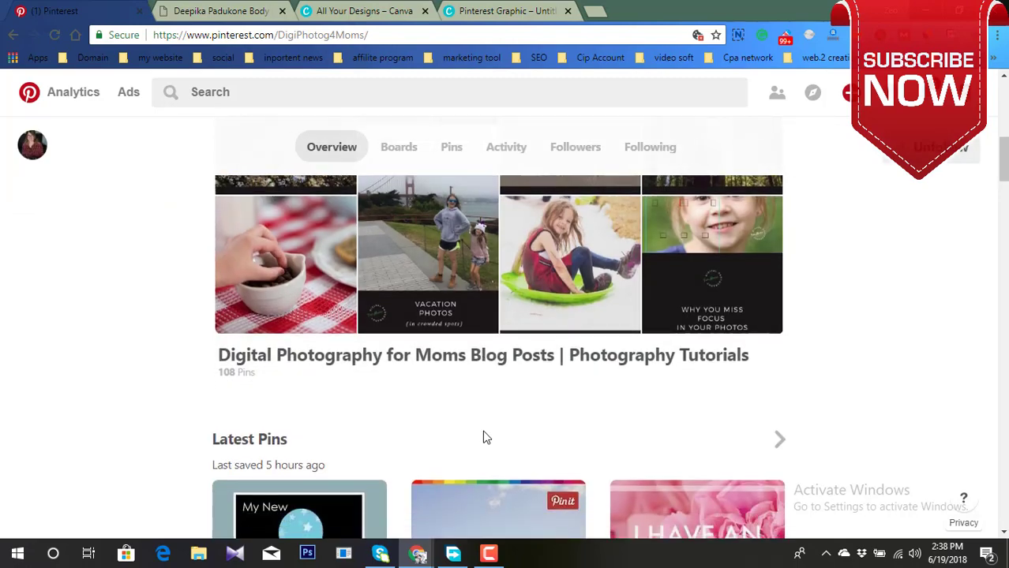
{"action": "scroll", "coordinate": [482, 435], "scroll_direction": "up", "scroll_amount": 7}
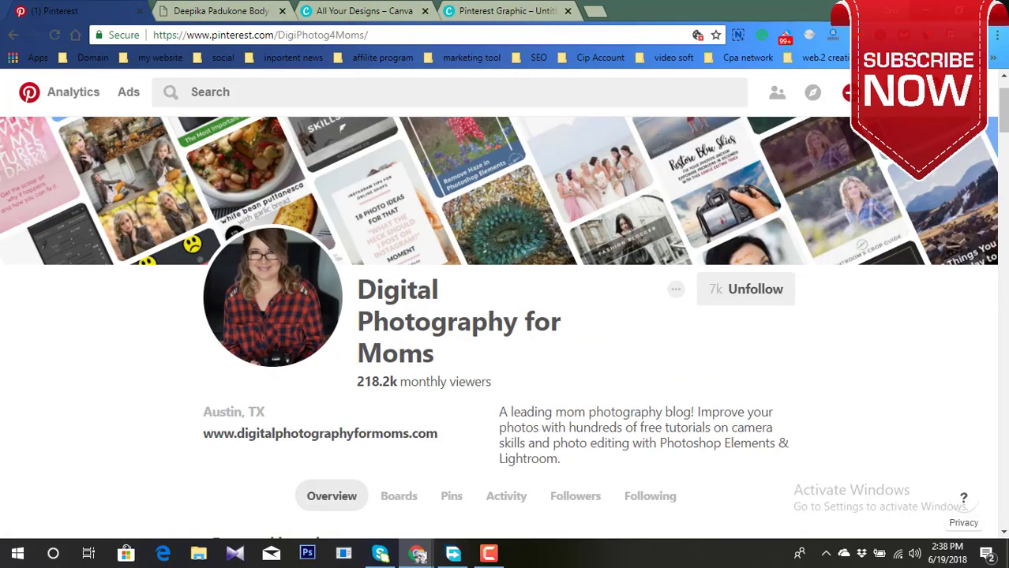
- Go back to the ZeoMac profile's followers page and highlight the monthly viewers text
{"action": "left_click", "coordinate": [9, 34]}
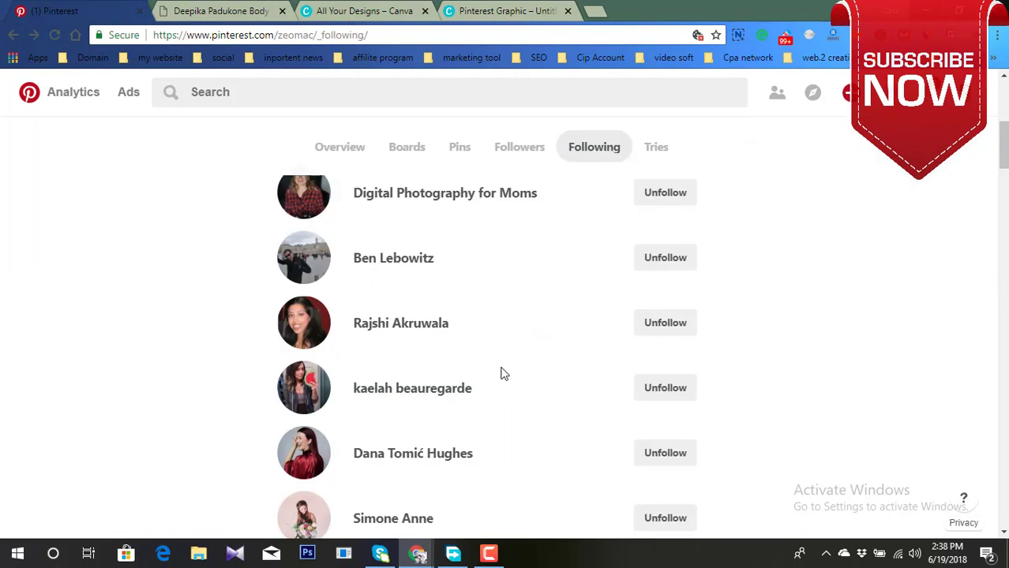
{"action": "left_click", "coordinate": [10, 35]}
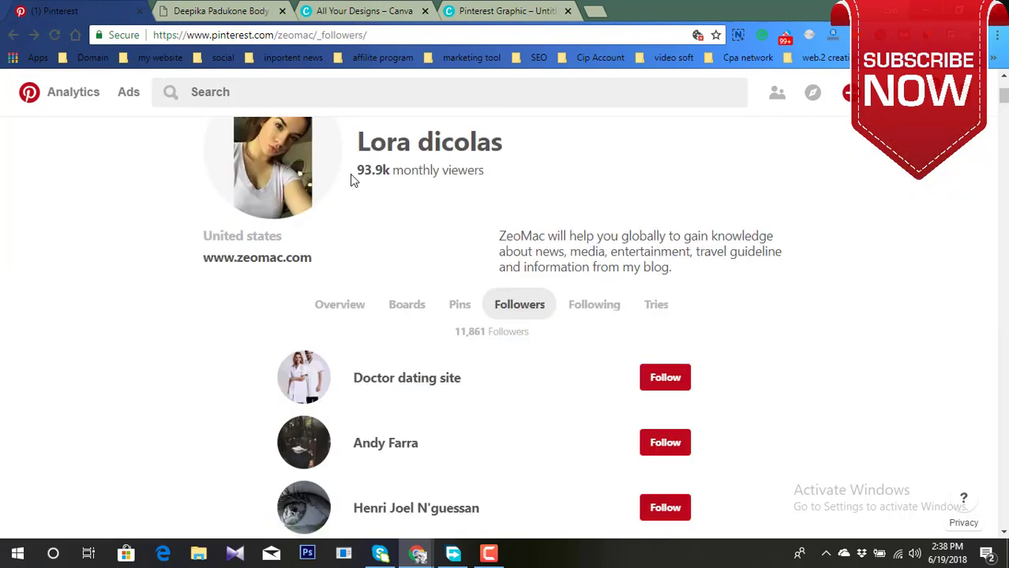
{"action": "left_click_drag", "start_coordinate": [391, 174], "coordinate": [510, 177]}
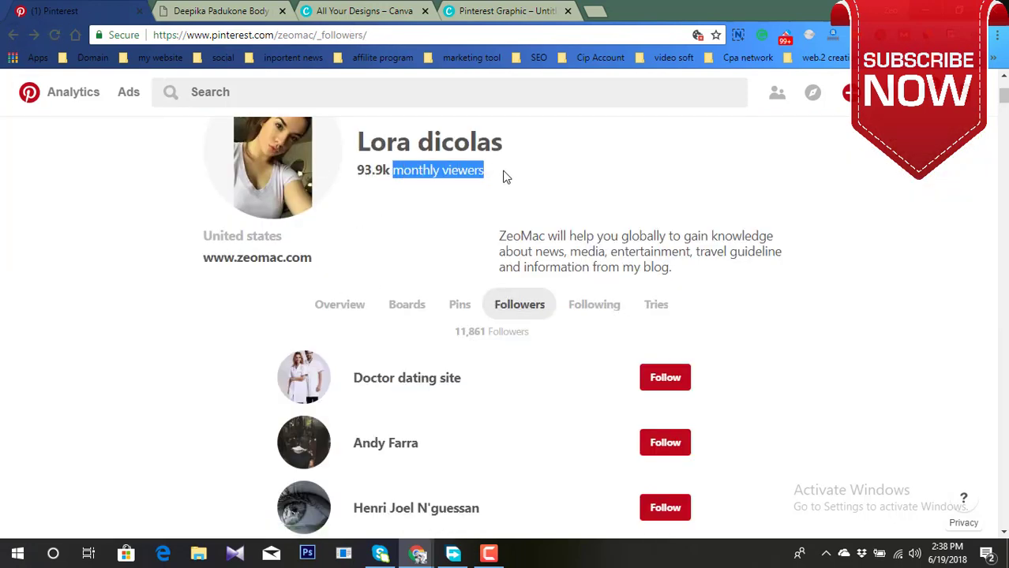
{"action": "left_click", "coordinate": [505, 177]}
- Glance at the website article, return to the ZeoMac profile on Pinterest and look through its header and followers list
{"action": "left_click", "coordinate": [286, 11]}
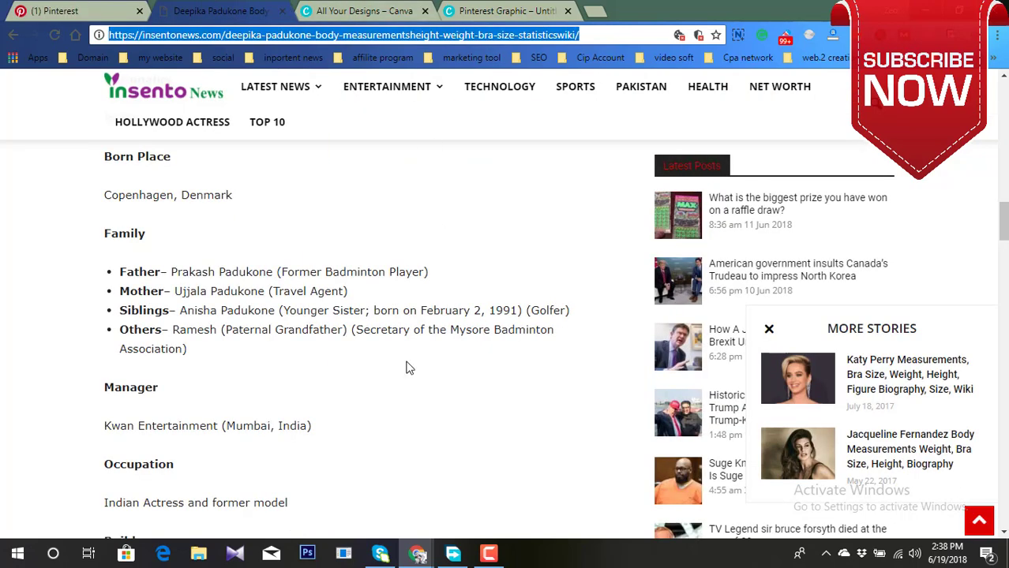
{"action": "left_click", "coordinate": [54, 11]}
{"action": "scroll", "coordinate": [394, 417], "scroll_direction": "up", "scroll_amount": 3}
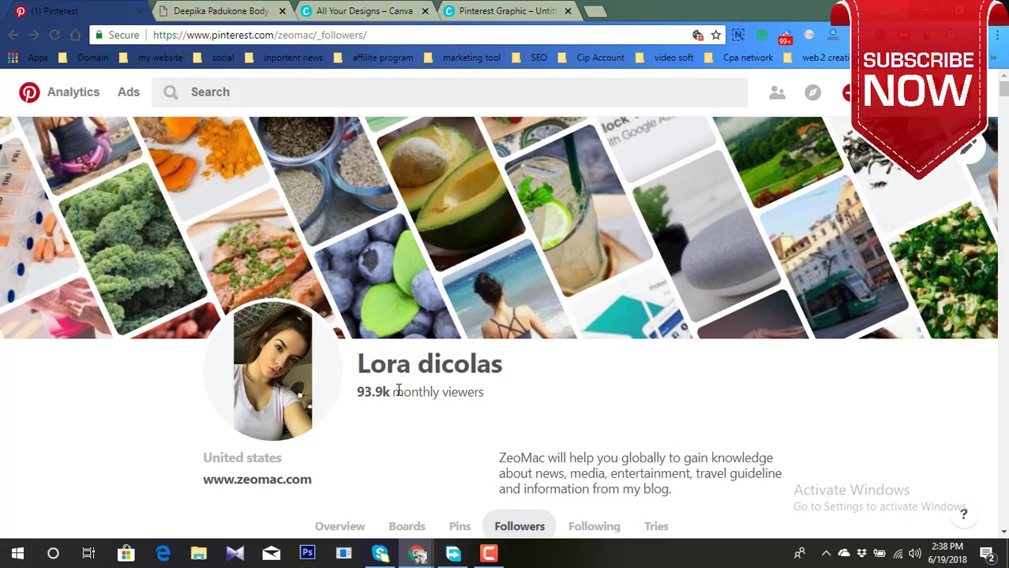
{"action": "scroll", "coordinate": [413, 386], "scroll_direction": "down", "scroll_amount": 5}
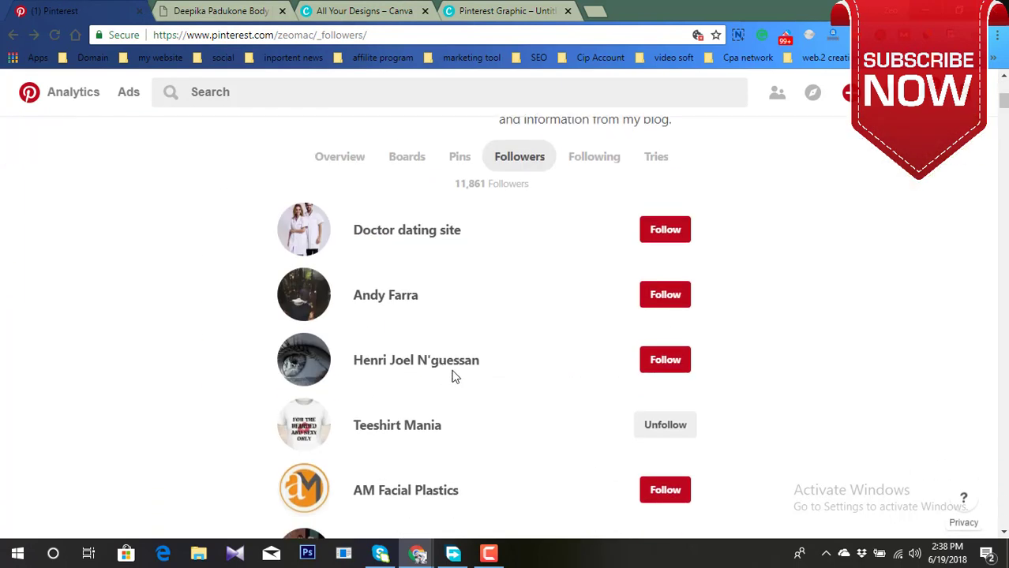
{"action": "scroll", "coordinate": [505, 397], "scroll_direction": "down", "scroll_amount": 2}
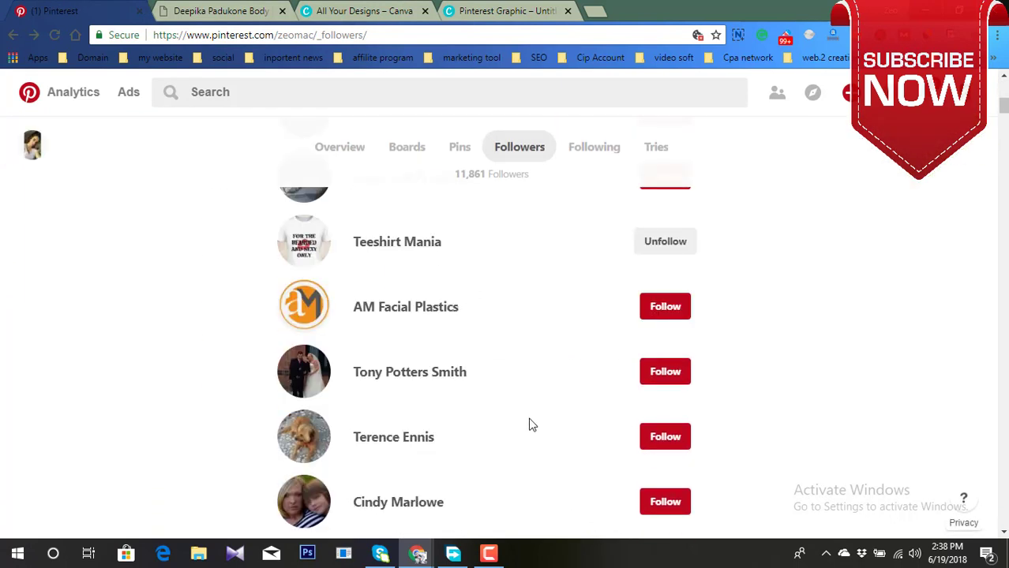
{"action": "scroll", "coordinate": [529, 417], "scroll_direction": "up", "scroll_amount": 6}
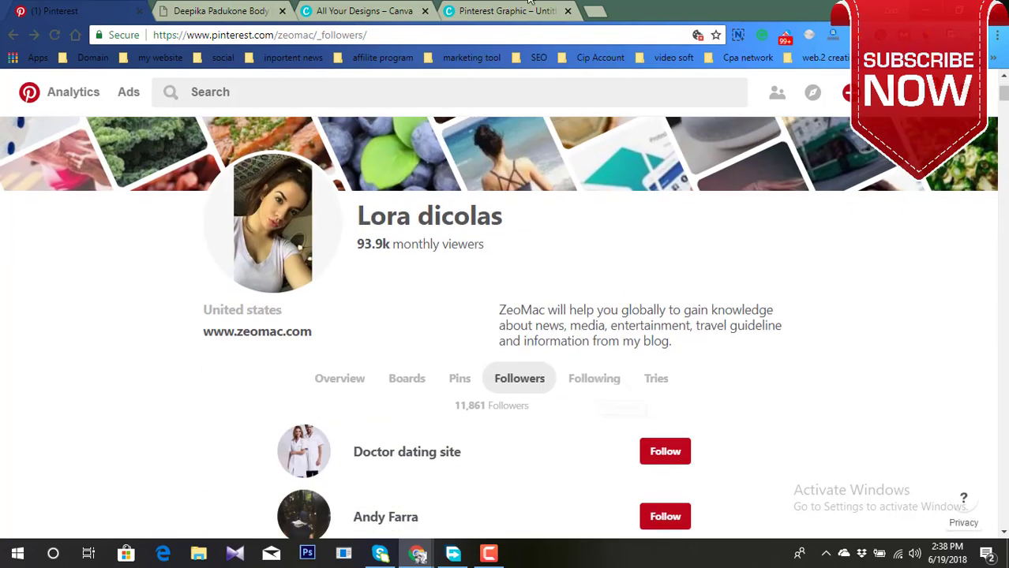
- Switch to the untitled Pinterest graphic in Canva and look through more of the Canva layouts
{"action": "left_click", "coordinate": [480, 19]}
{"action": "scroll", "coordinate": [250, 403], "scroll_direction": "down", "scroll_amount": 5}
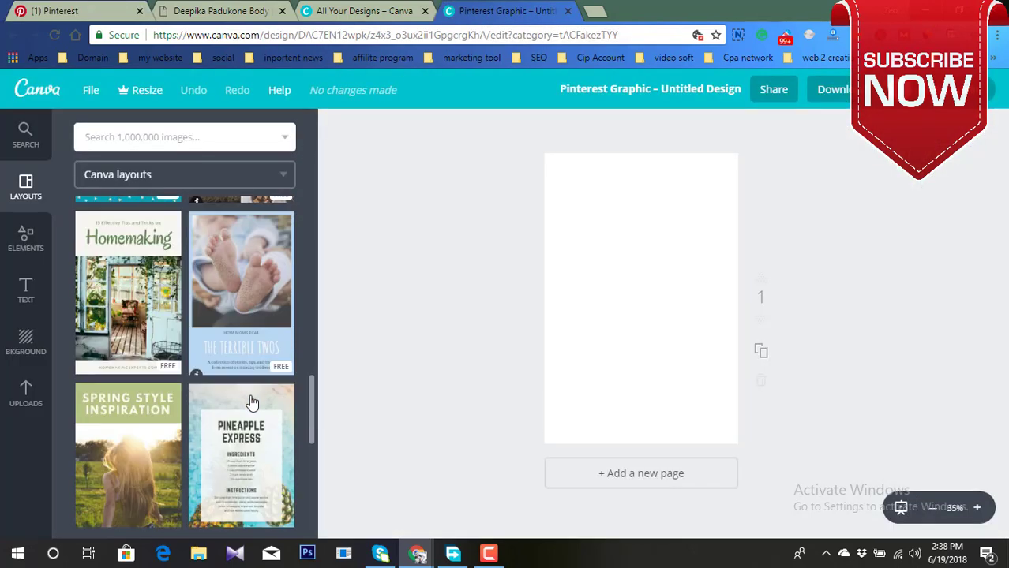
{"action": "scroll", "coordinate": [253, 414], "scroll_direction": "down", "scroll_amount": 5}
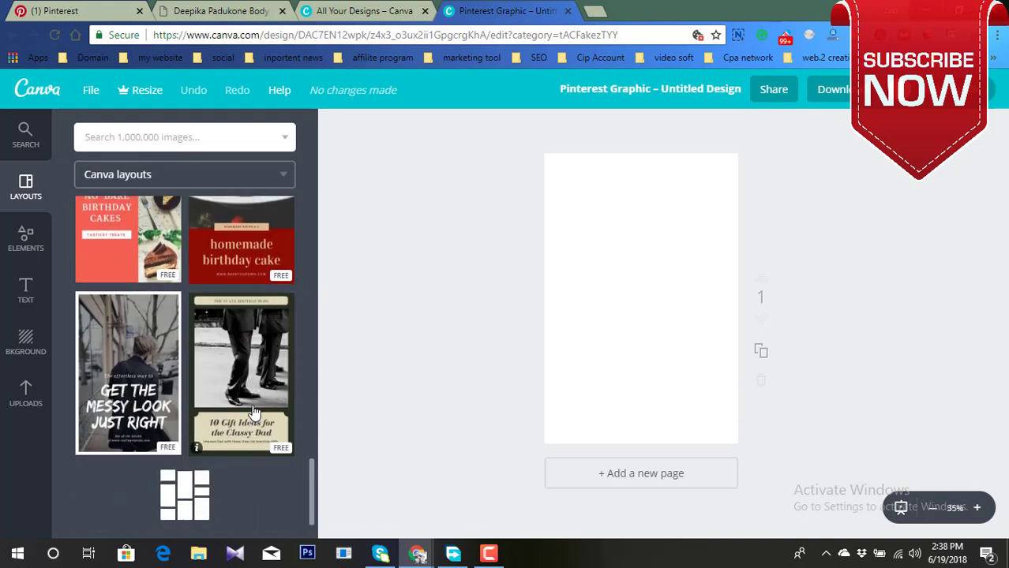
{"action": "scroll", "coordinate": [254, 412], "scroll_direction": "up", "scroll_amount": 2}
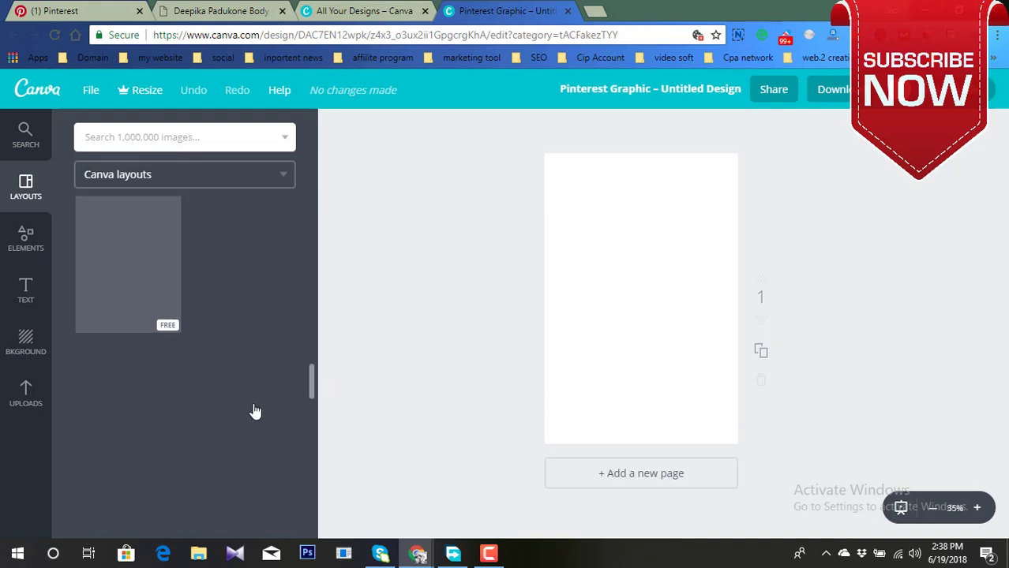
{"action": "scroll", "coordinate": [254, 409], "scroll_direction": "up", "scroll_amount": 4}
- Revisit Canva's design types page, then go back to the ZeoMac profile header on Pinterest
{"action": "left_click", "coordinate": [363, 11]}
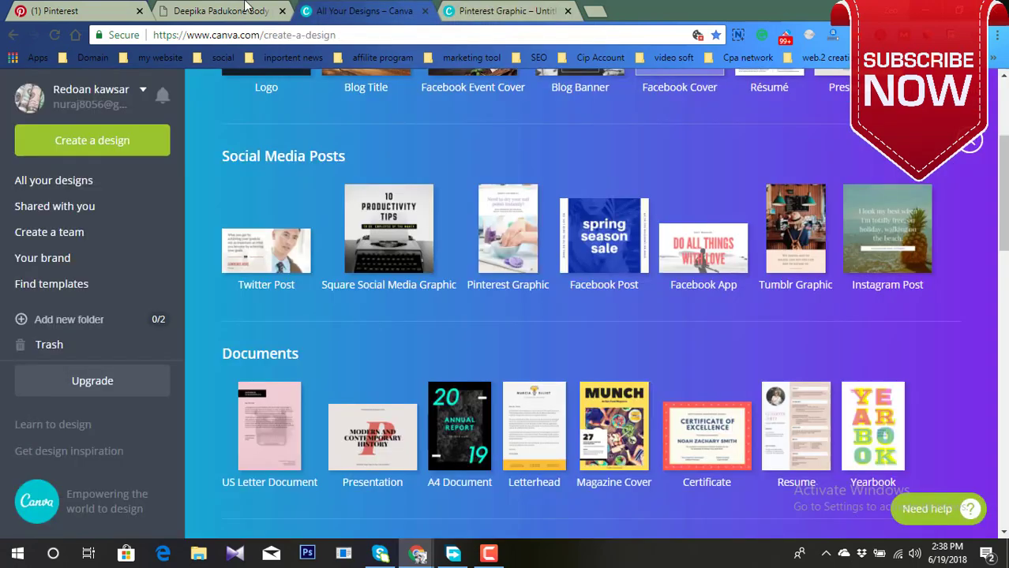
{"action": "left_click", "coordinate": [220, 8]}
{"action": "left_click", "coordinate": [356, 9]}
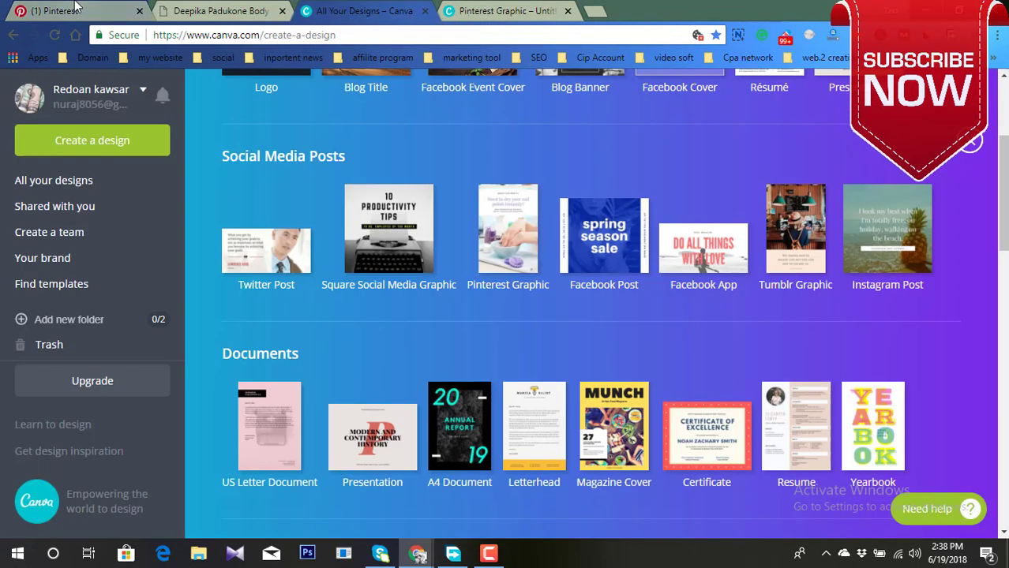
{"action": "left_click", "coordinate": [71, 11]}
{"action": "scroll", "coordinate": [424, 403], "scroll_direction": "up", "scroll_amount": 2}
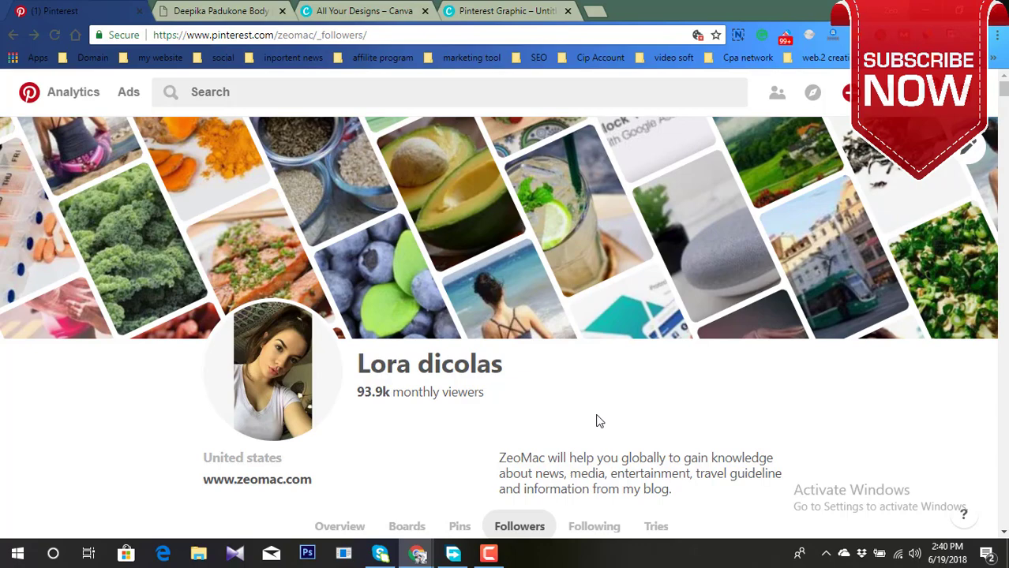
{"action": "left_click", "coordinate": [489, 553]}
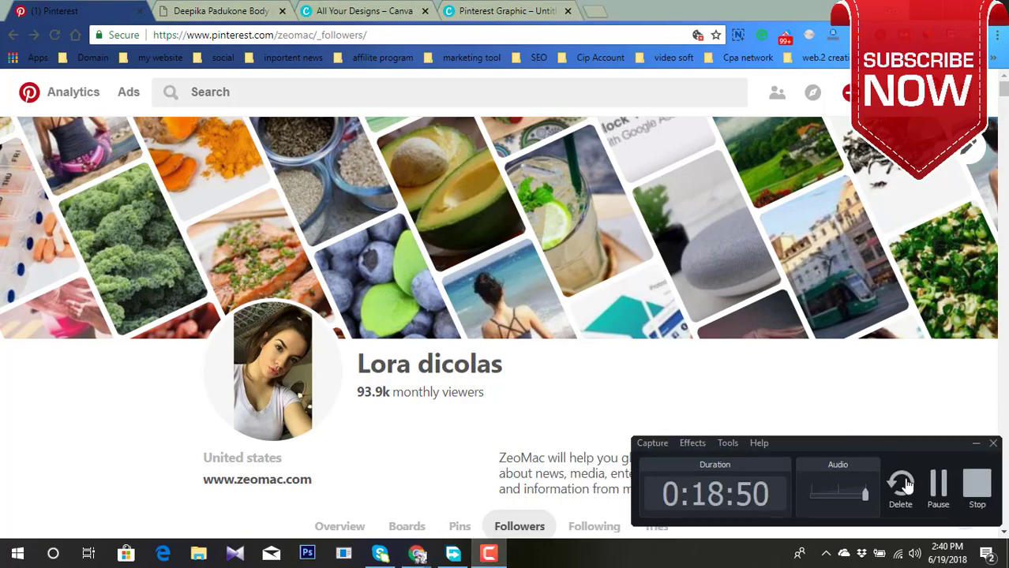
{"action": "left_click", "coordinate": [938, 484]}
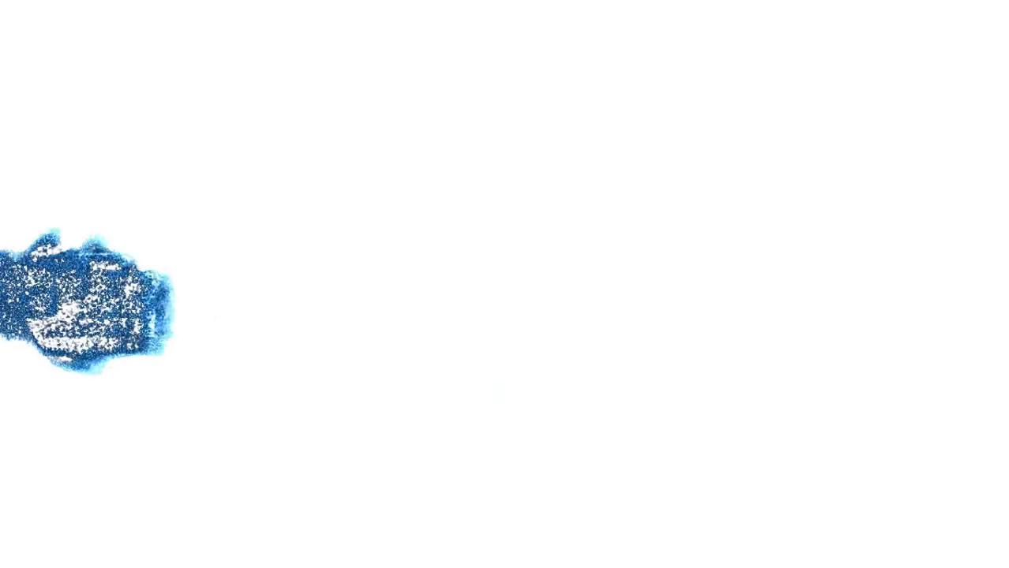